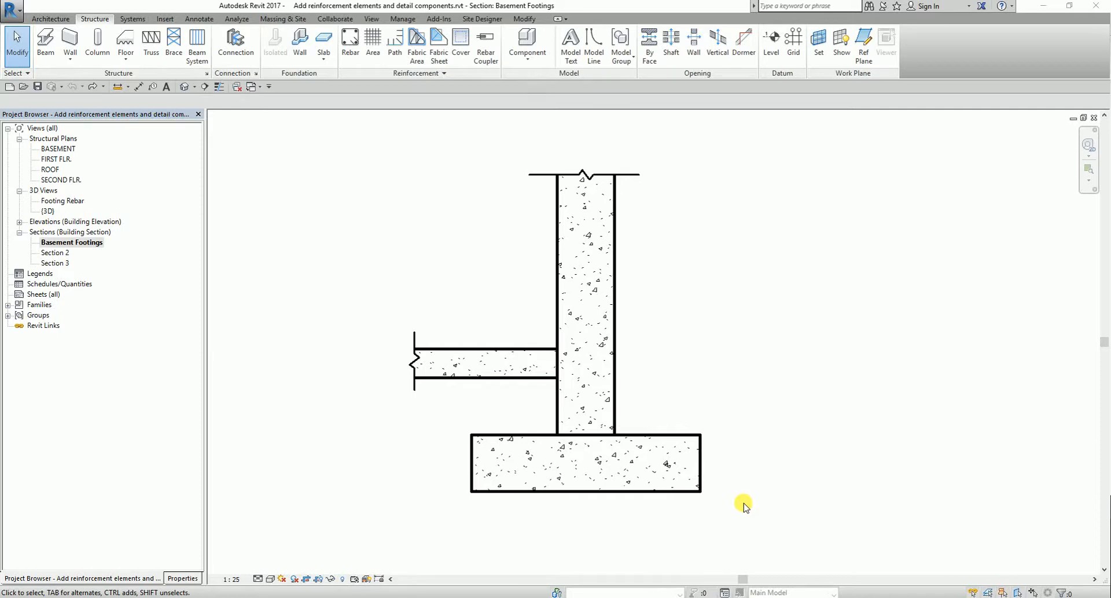
Place an M_Reinf Bar Elevation #16 detail component inside the concrete wall, above the slab
key(ctrl)
click(200, 19)
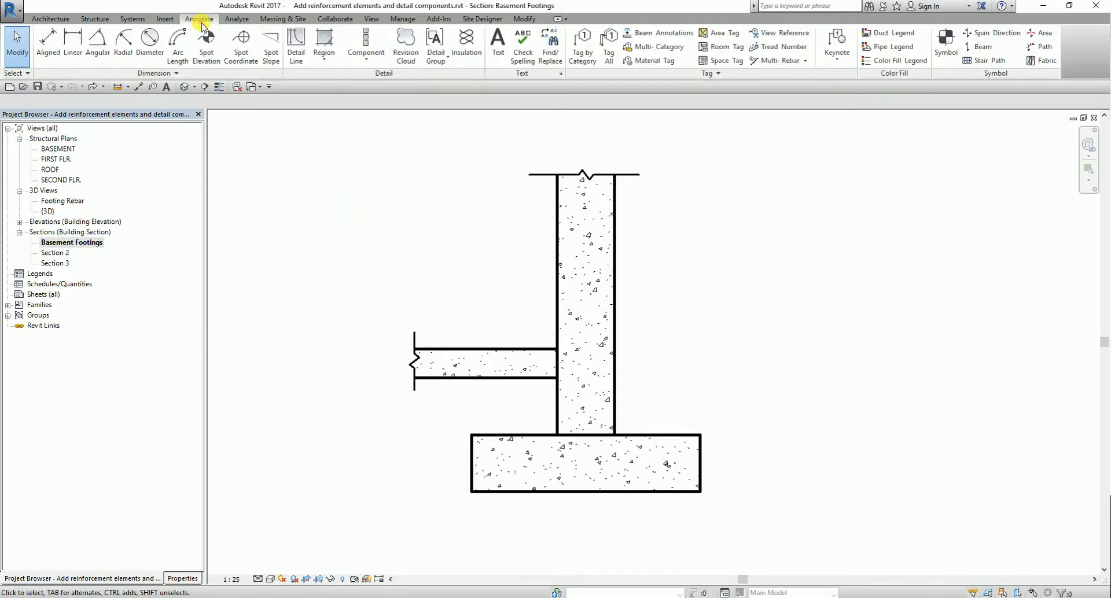
key(ctrl)
key(ctrl)
key(ctrl)
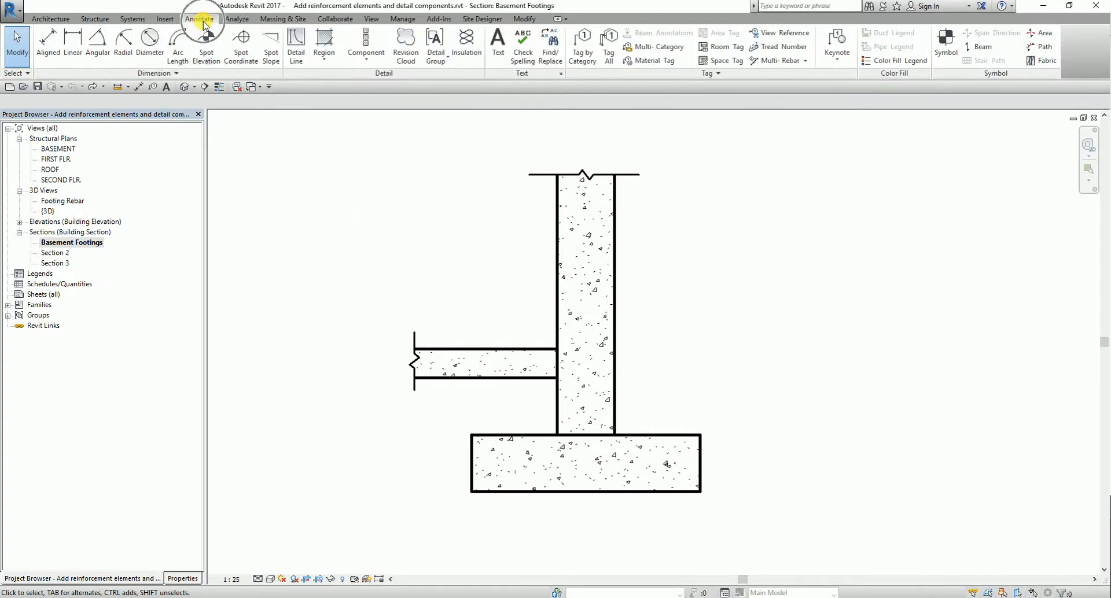
key(ctrl)
click(367, 63)
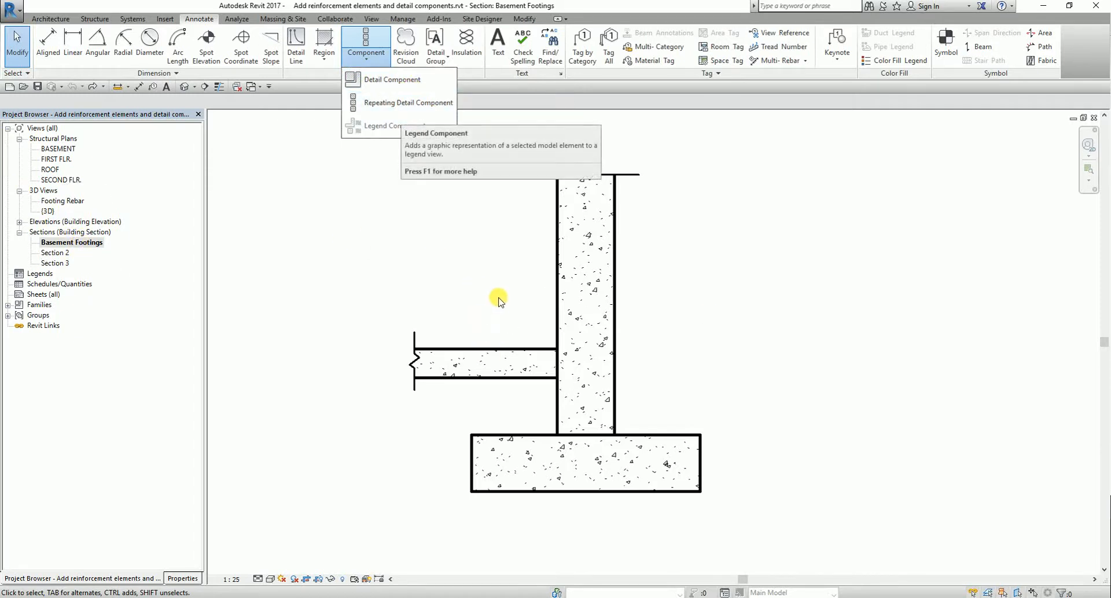
click(399, 80)
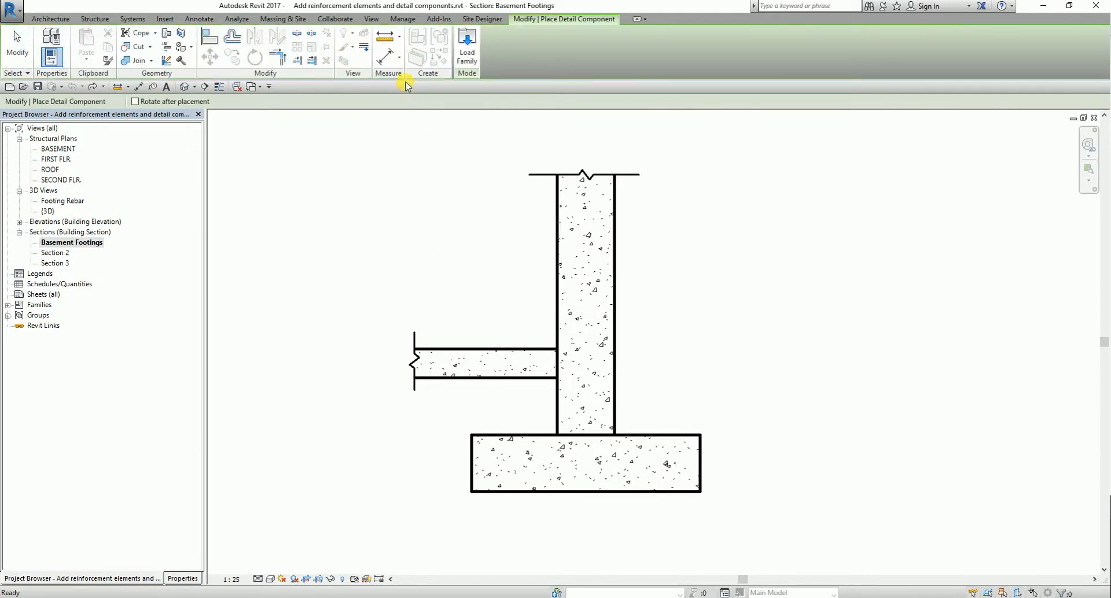
click(183, 577)
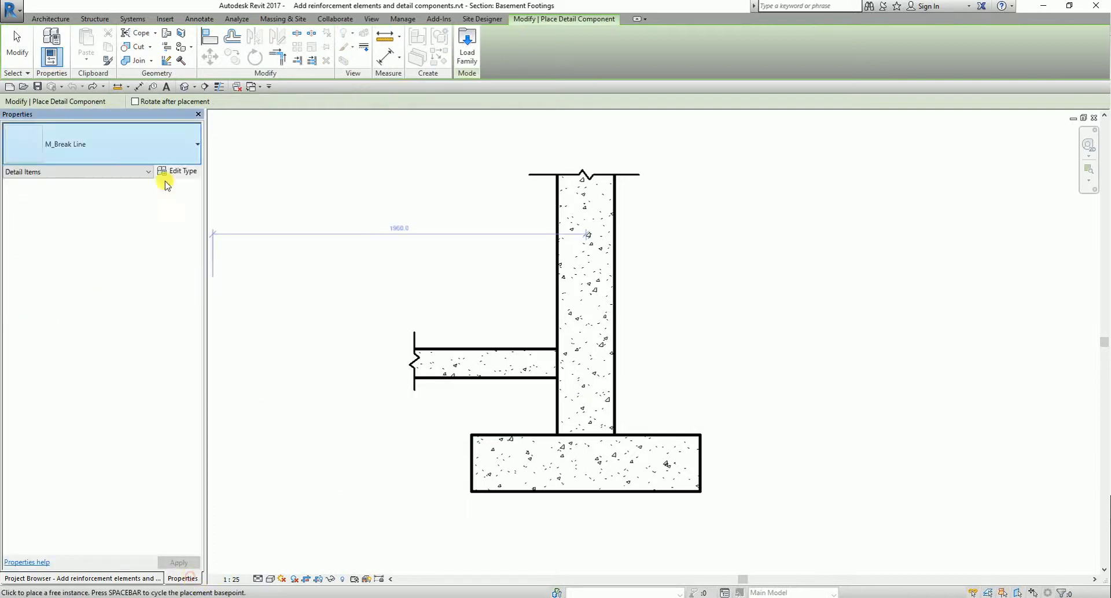
click(180, 152)
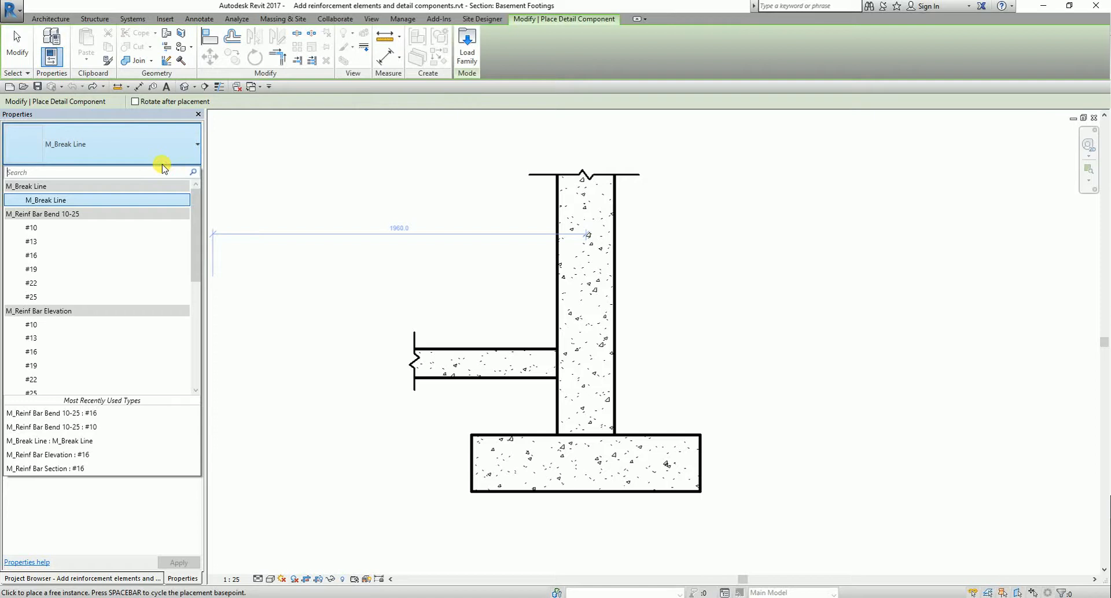
text(#)
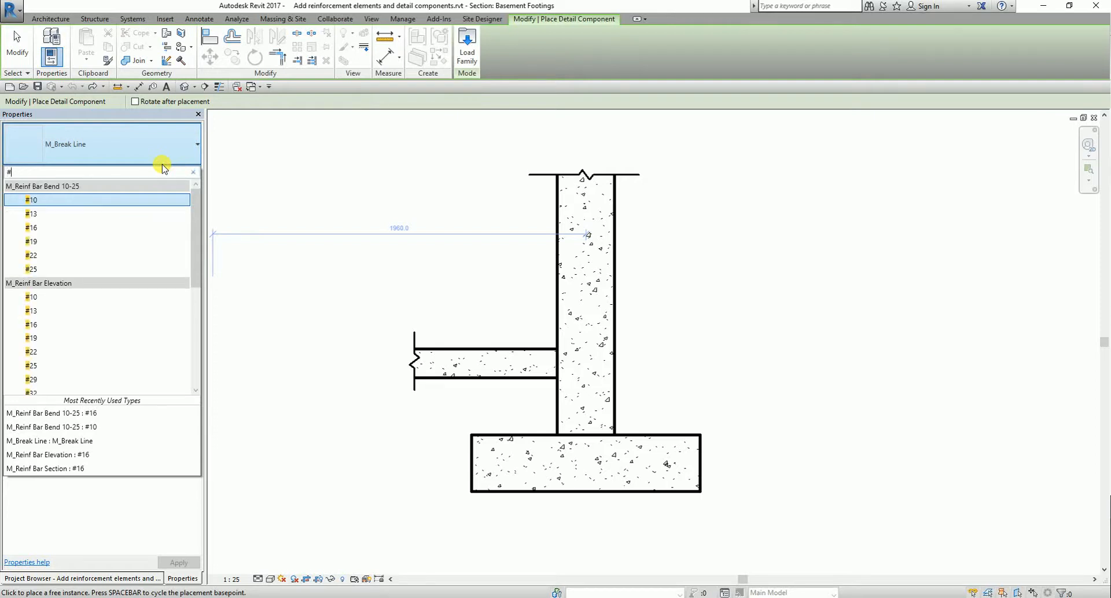
text(16)
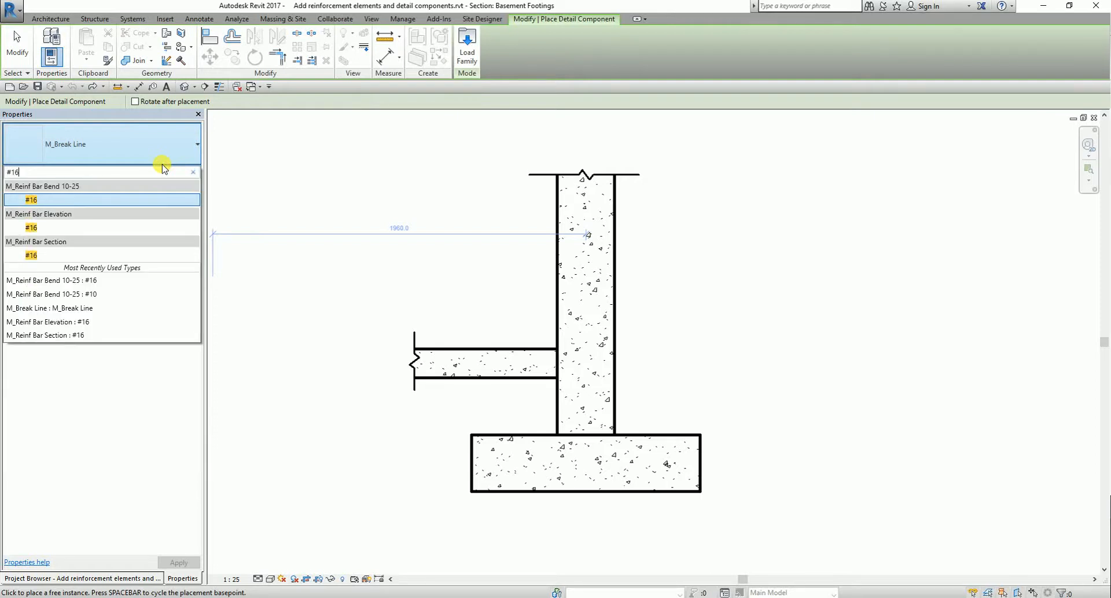
click(46, 228)
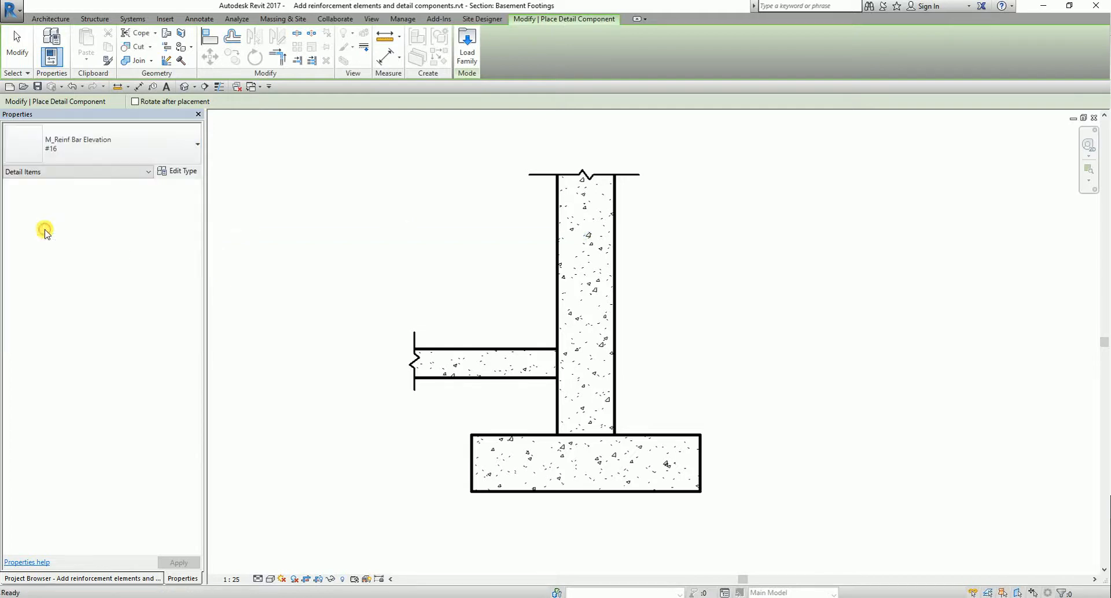
click(571, 315)
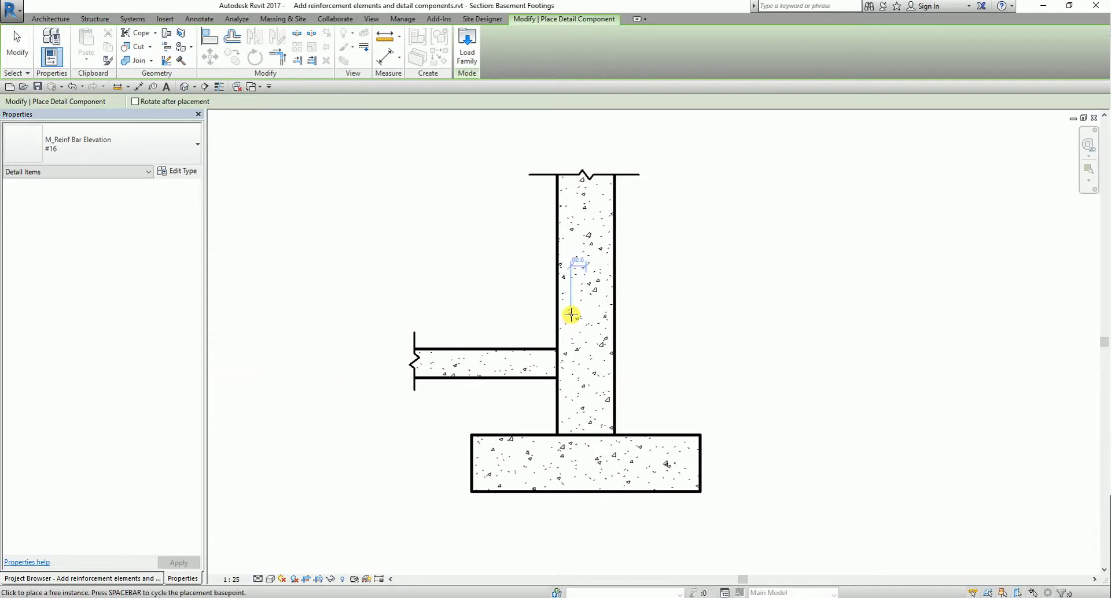
click(571, 315)
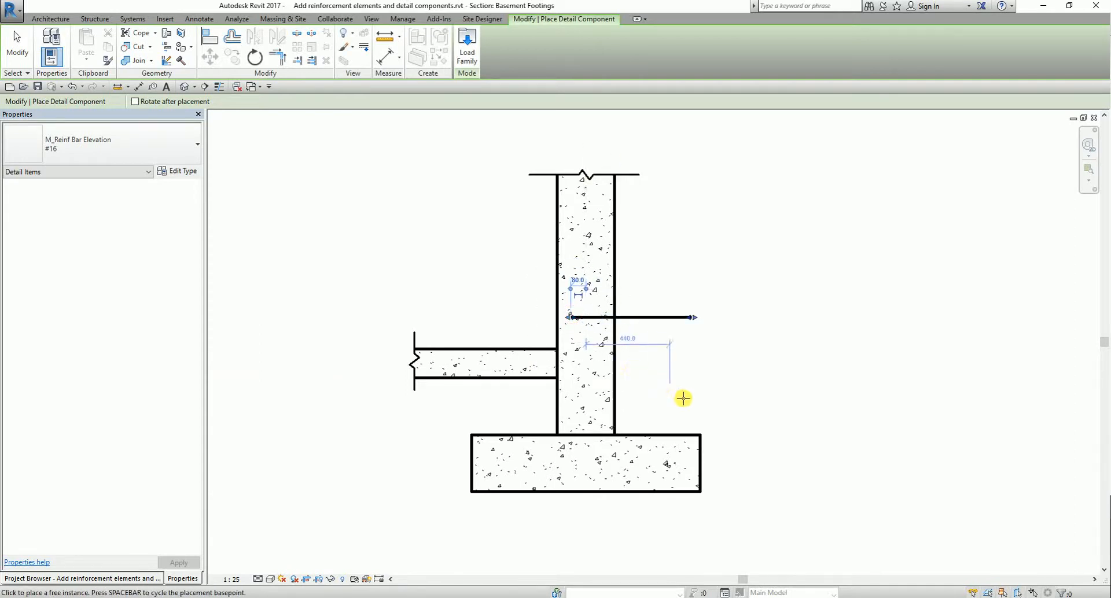
click(21, 45)
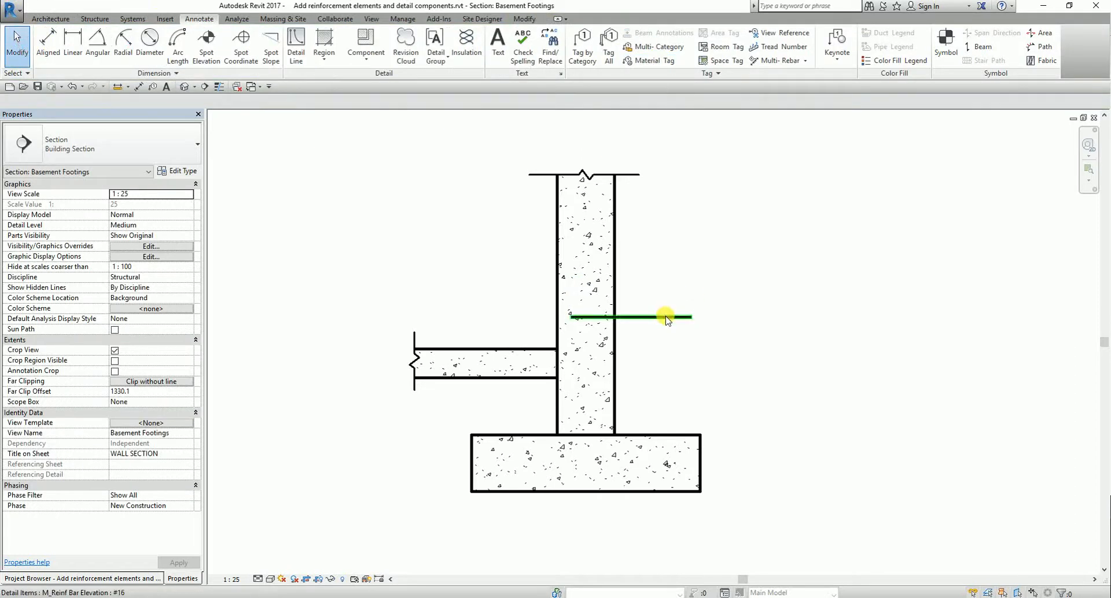
Rotate the reinforcing bar to vertical, shift it down within the wall, and stretch both ends to a length of about 1195 mm
click(665, 317)
key(space)
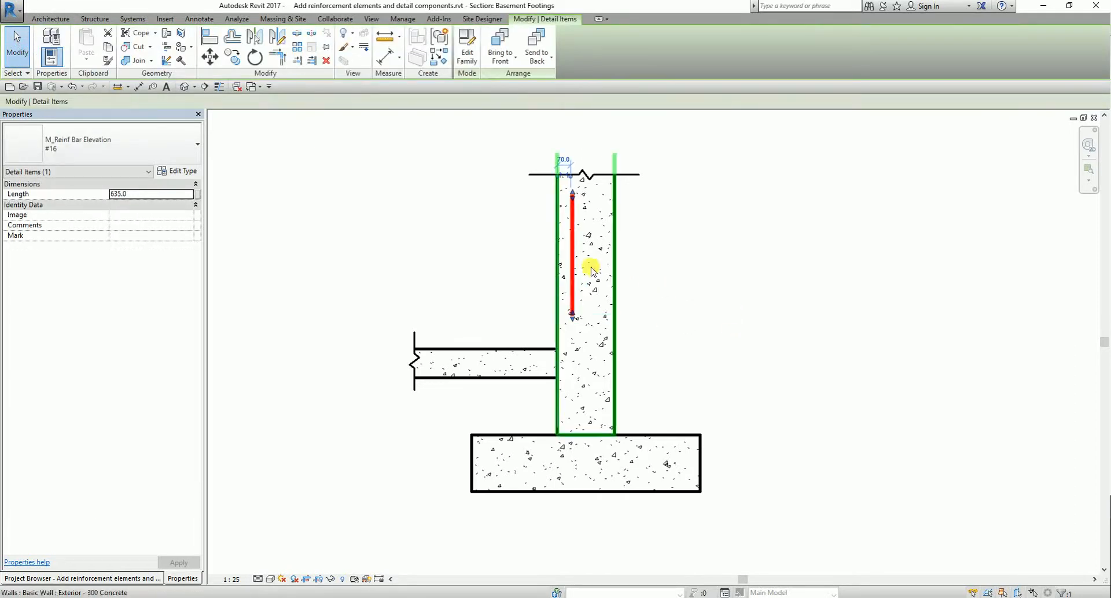
drag(573, 256, 572, 302)
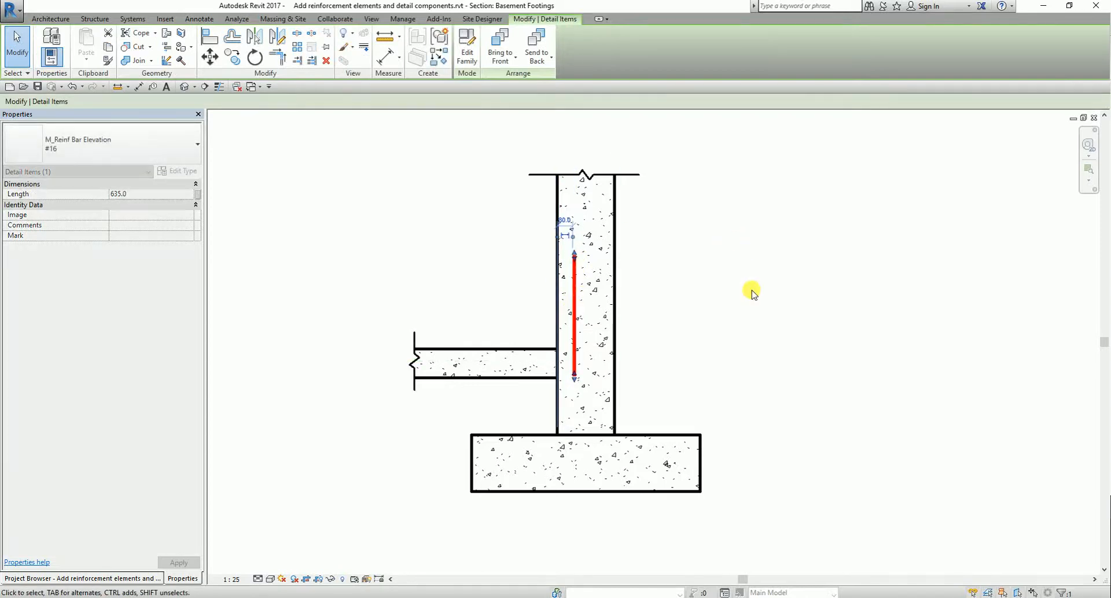
scroll(587, 280, up, 2)
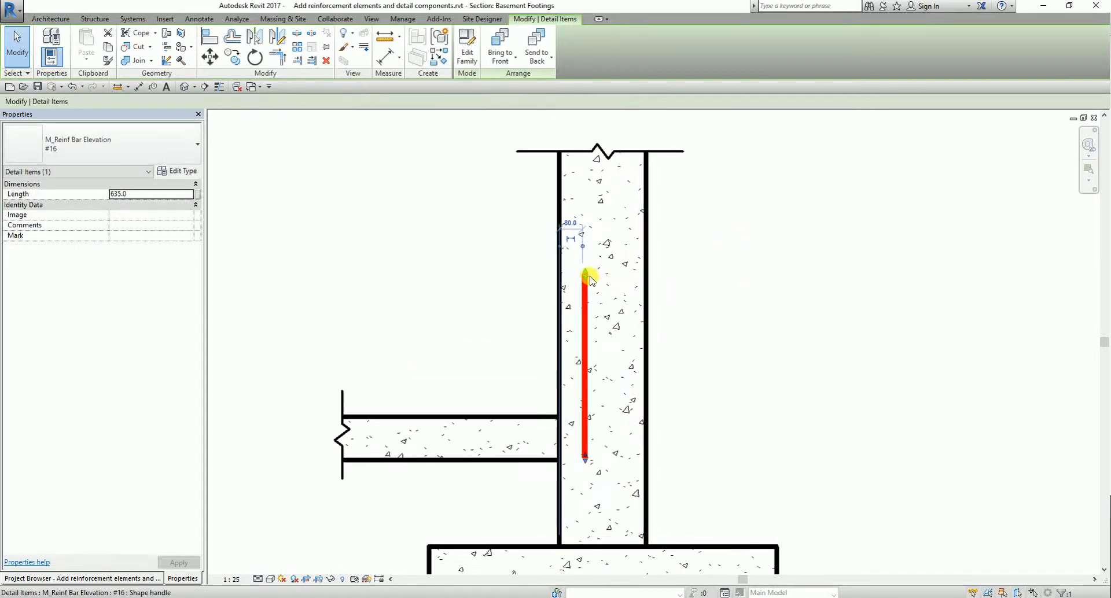
drag(585, 275, 584, 174)
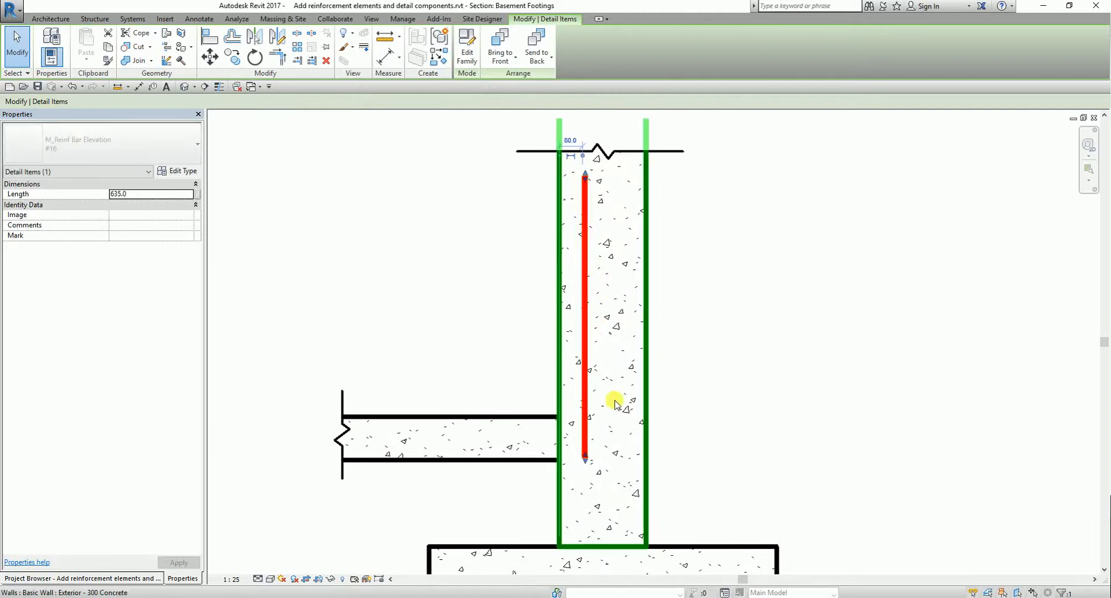
drag(584, 459, 612, 512)
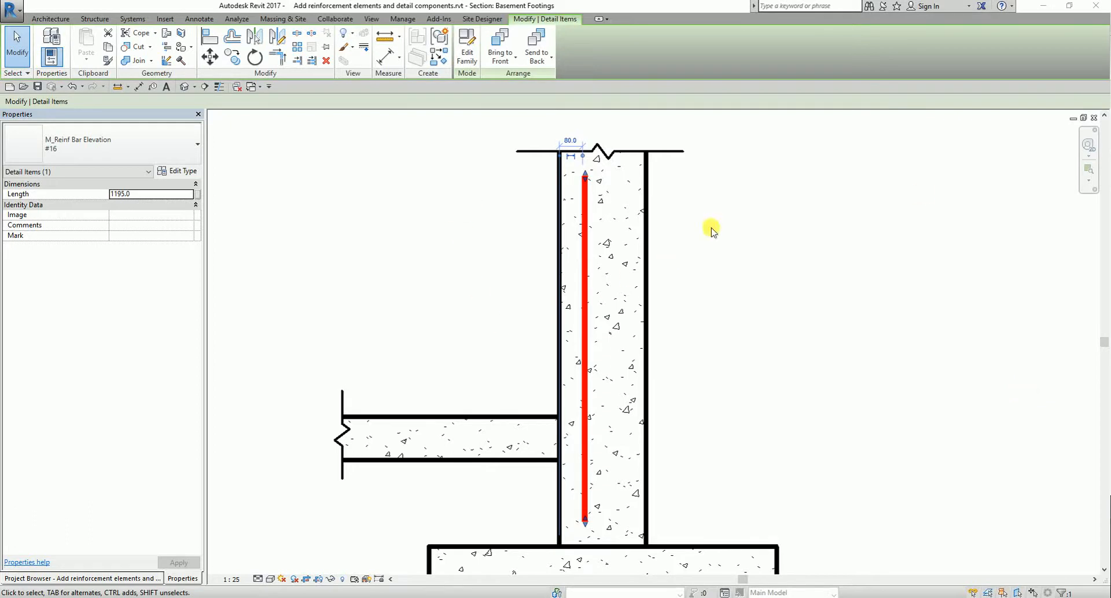
Set the vertical bar's distance from the slab-side face of the wall to 50 mm
click(572, 140)
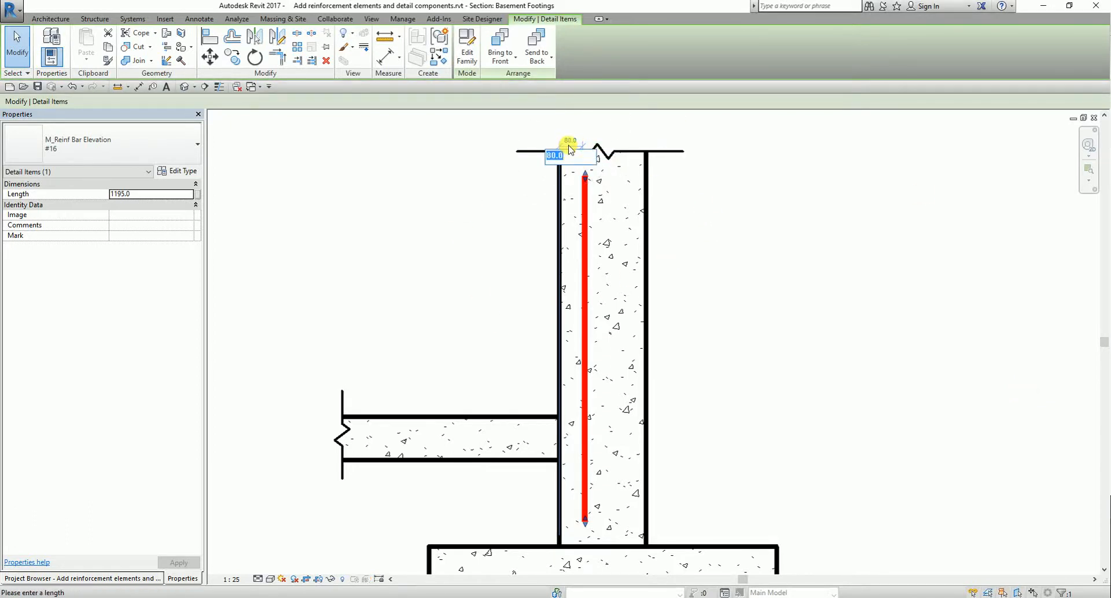
text(50)
key(Return)
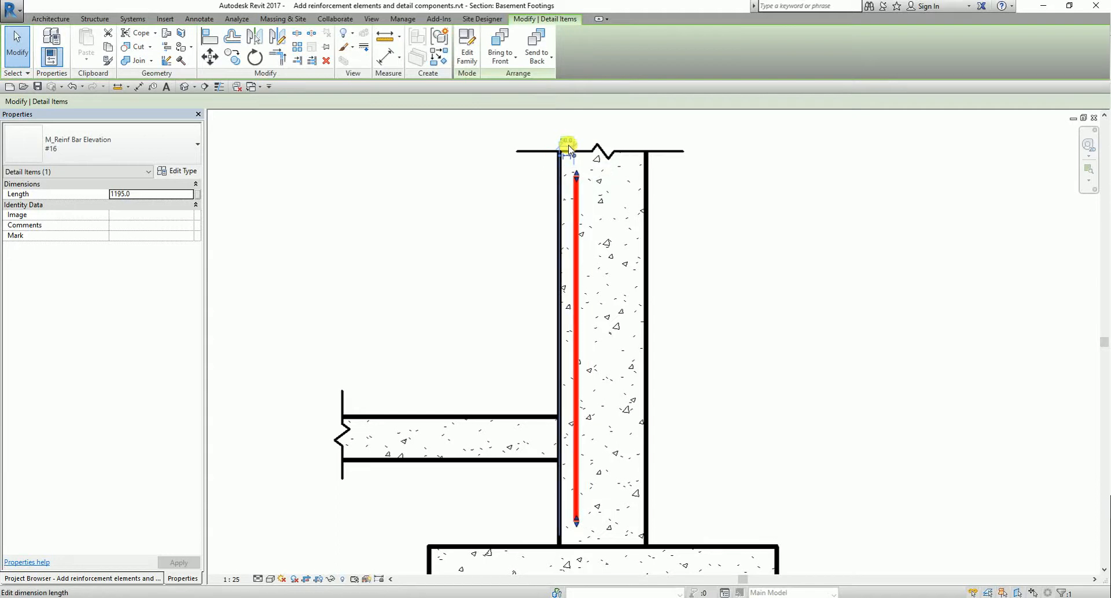
click(772, 365)
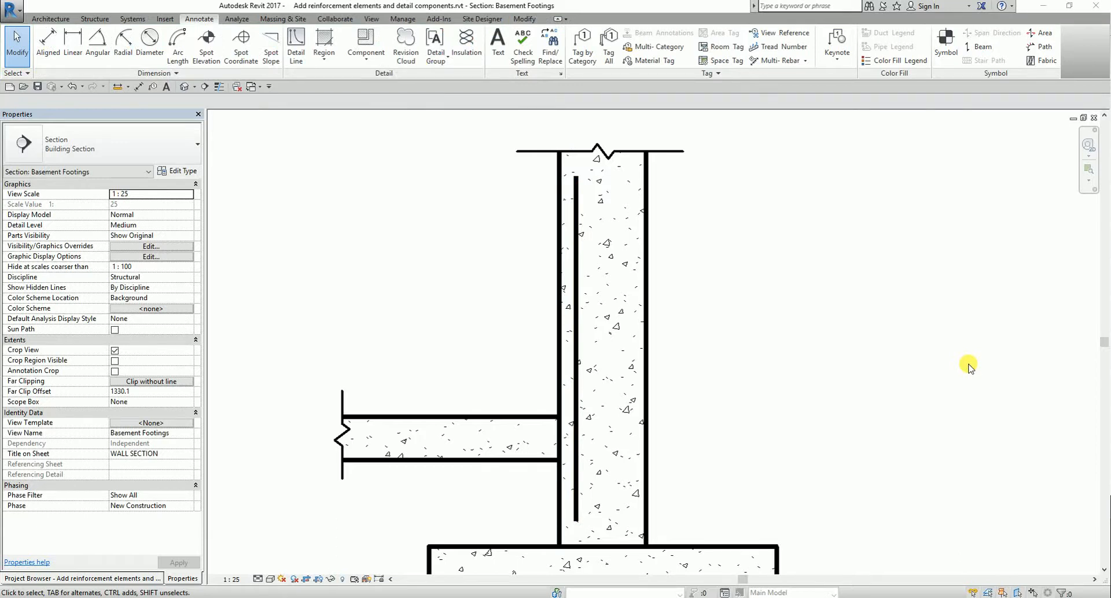
Place an M_Reinf Bar Bend 10-25 #16 detail component at the wall base, with its bend in the footing
click(367, 46)
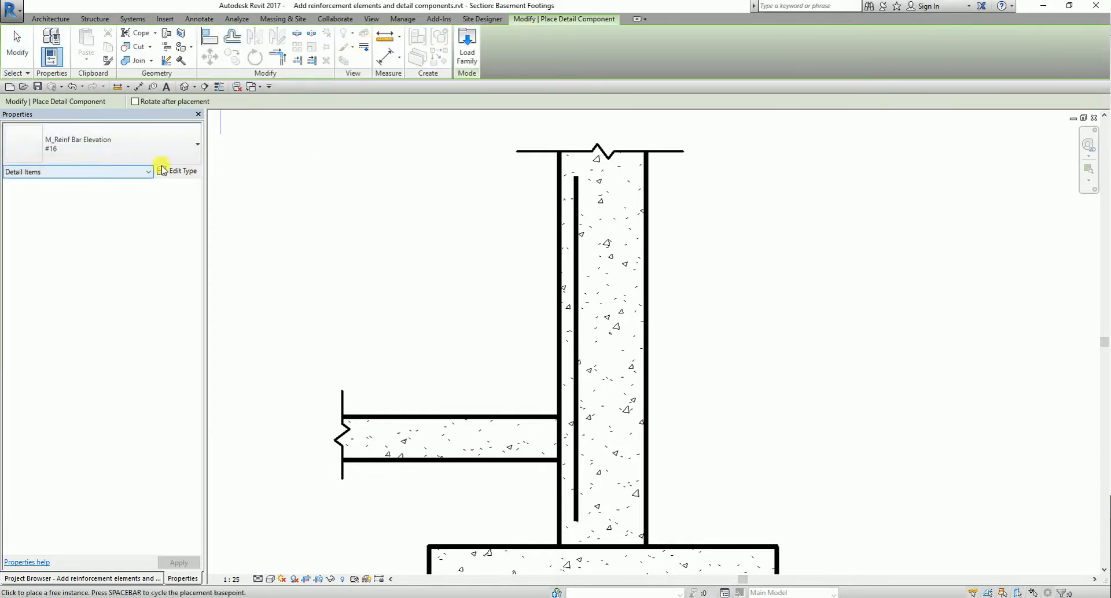
click(156, 149)
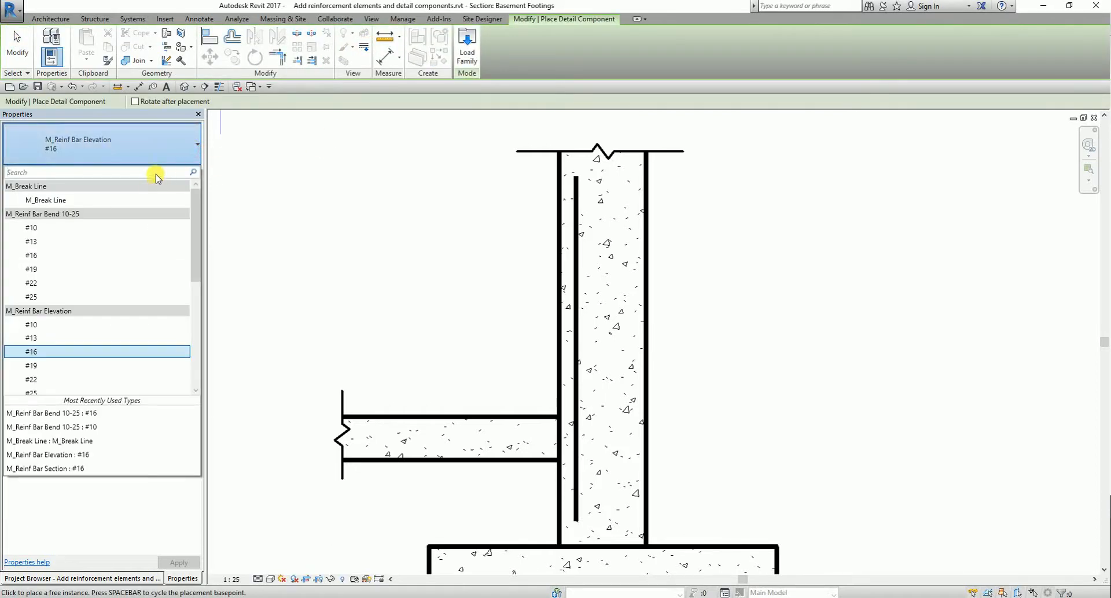
click(155, 158)
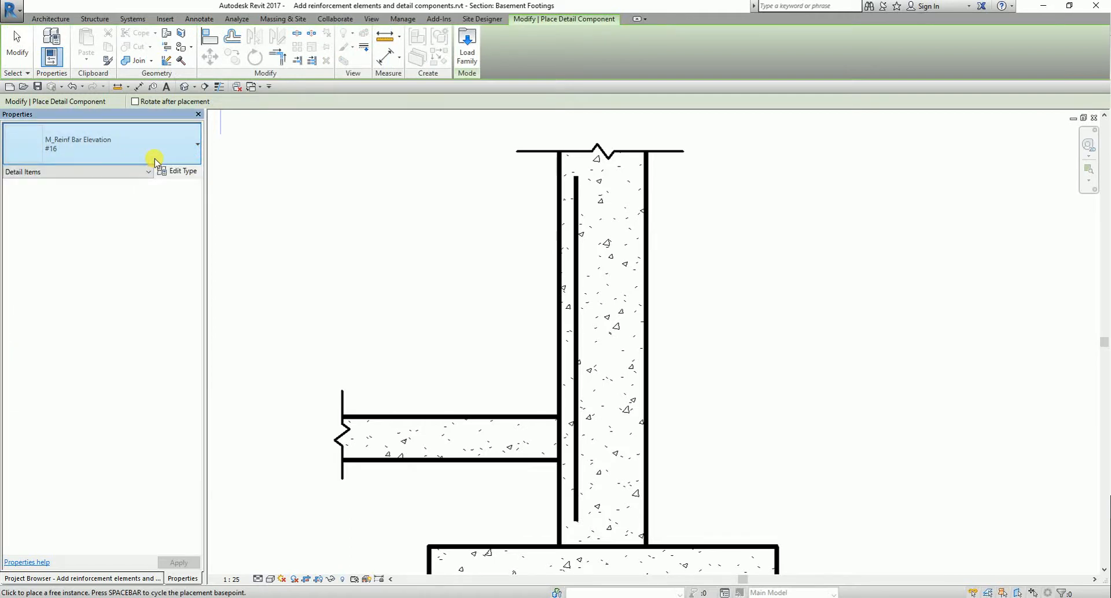
click(155, 159)
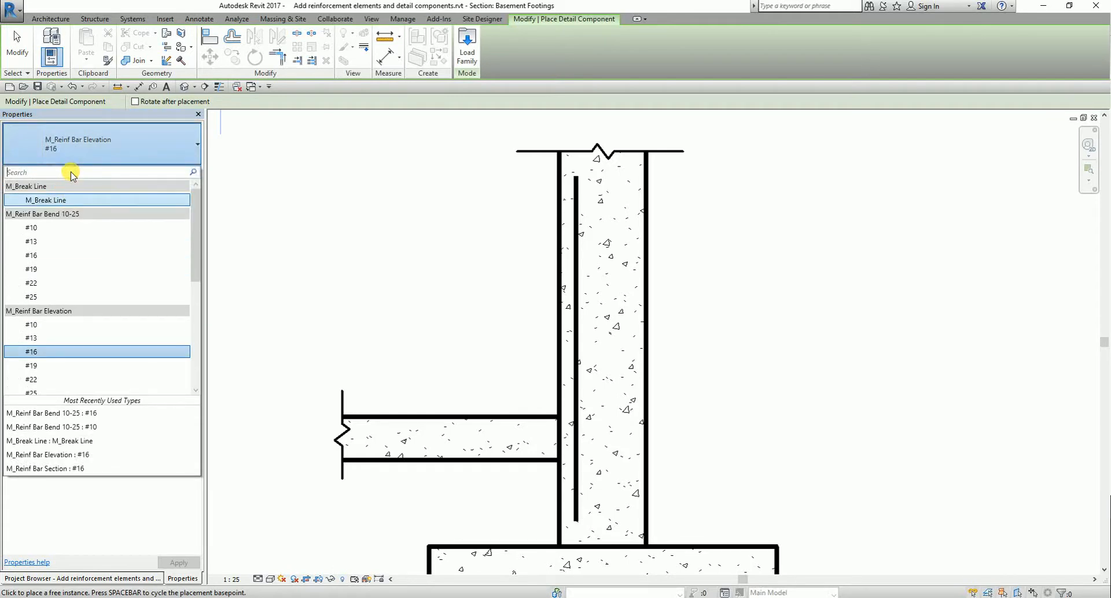
text(#16)
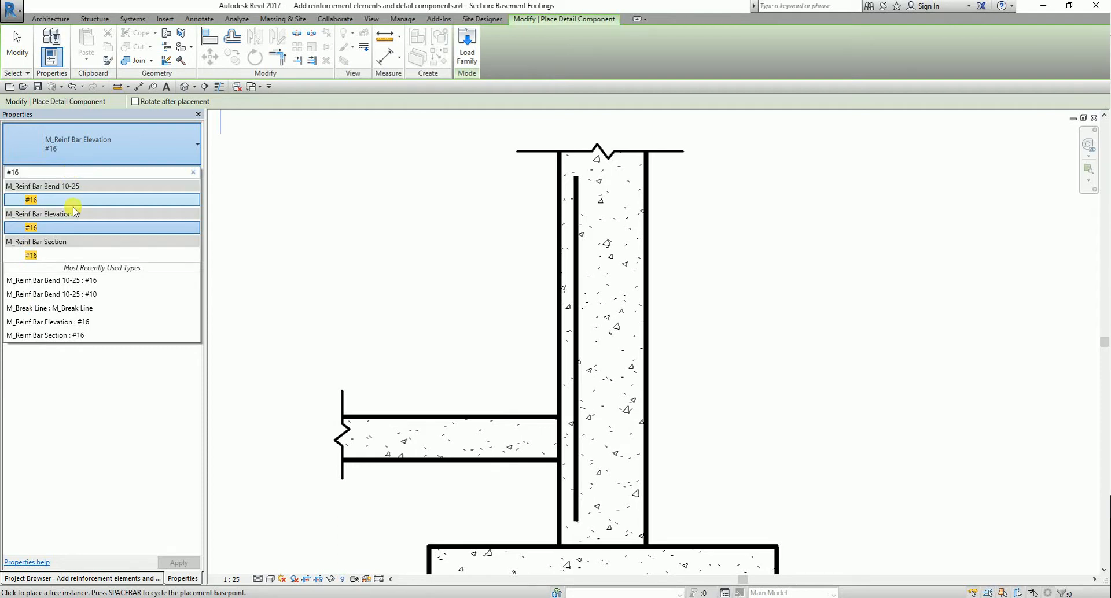
click(38, 204)
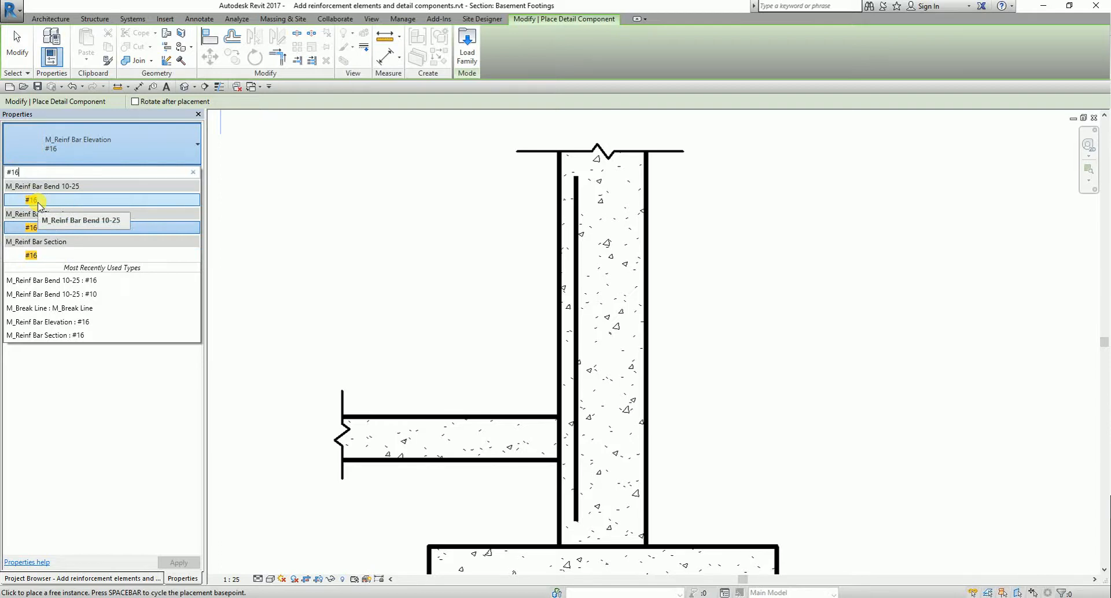
click(38, 204)
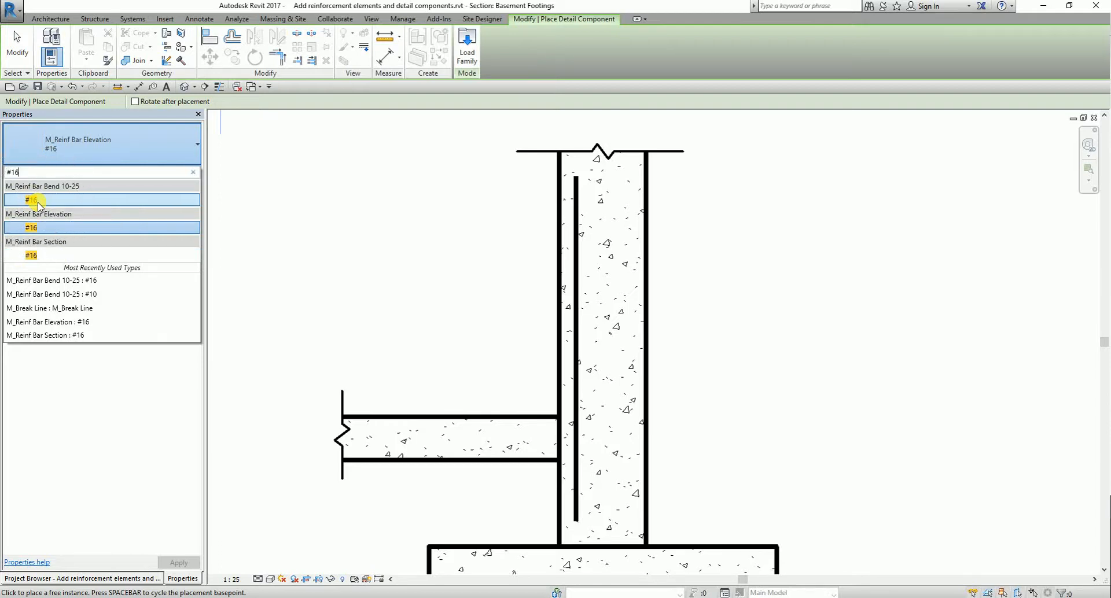
mouse_move(654, 436)
middle_down()
mouse_move(581, 345)
mouse_move(527, 307)
middle_up()
scroll(514, 385, down, 2)
middle_drag(498, 398, 497, 413)
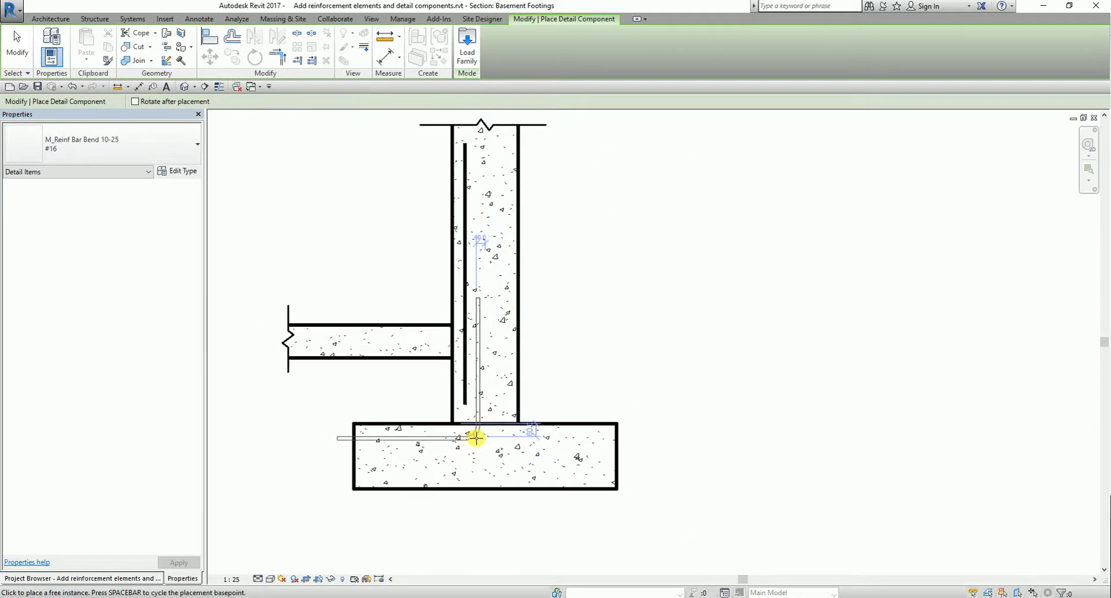
click(476, 437)
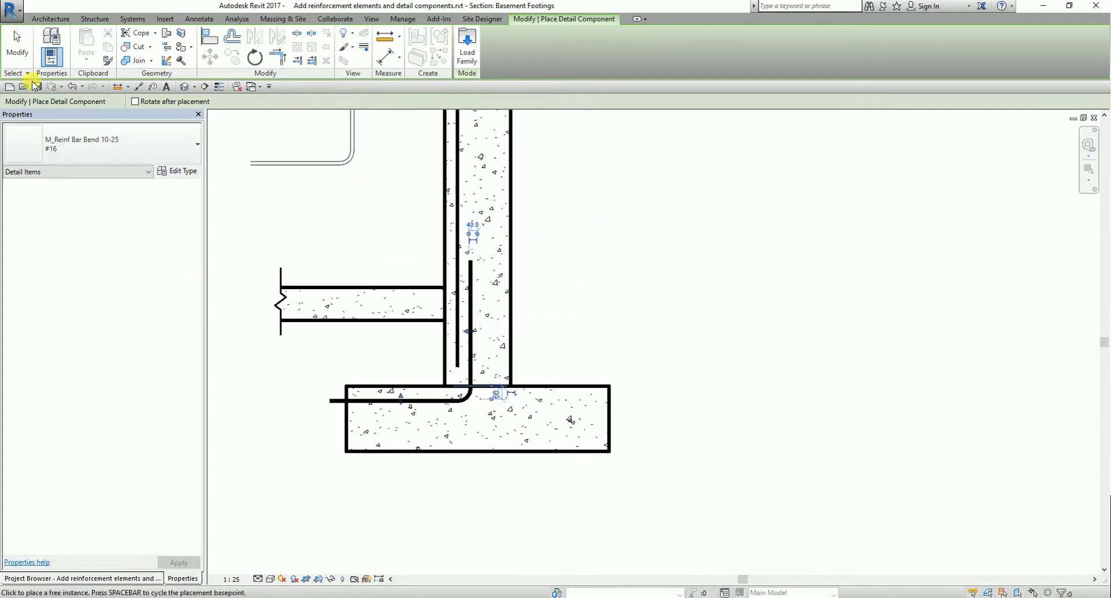
Set the bent bar's horizontal distance from the wall centreline to 50 mm
scroll(507, 294, up, 5)
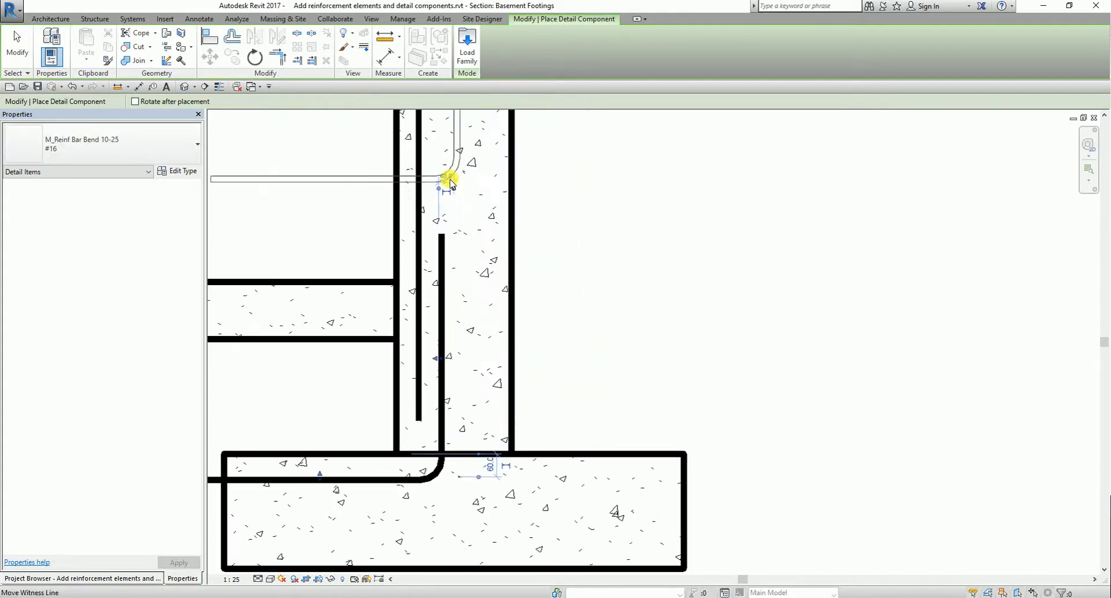
click(446, 180)
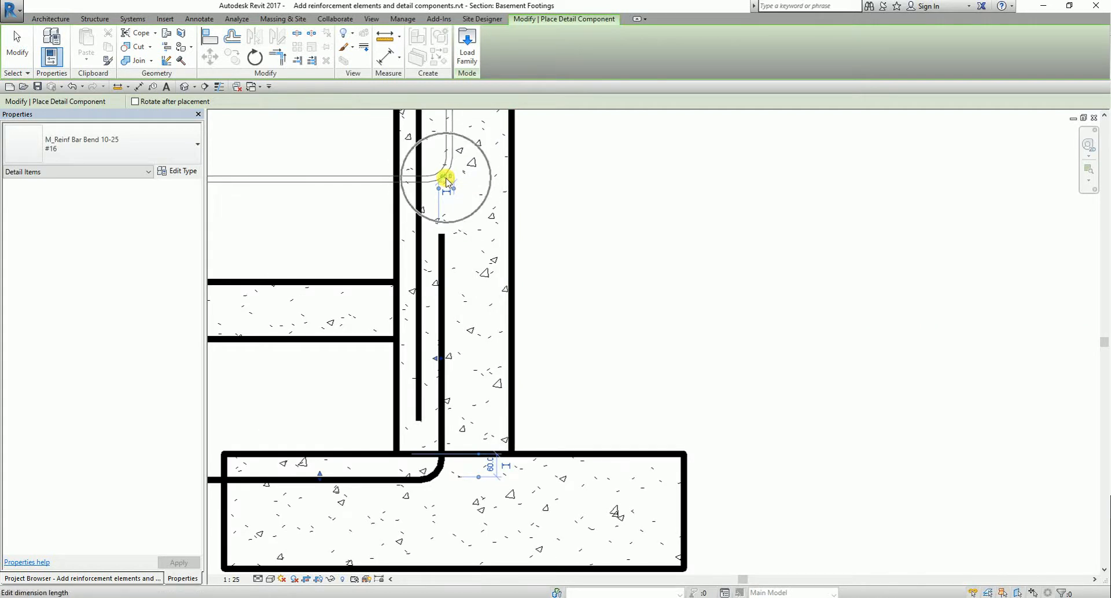
click(446, 178)
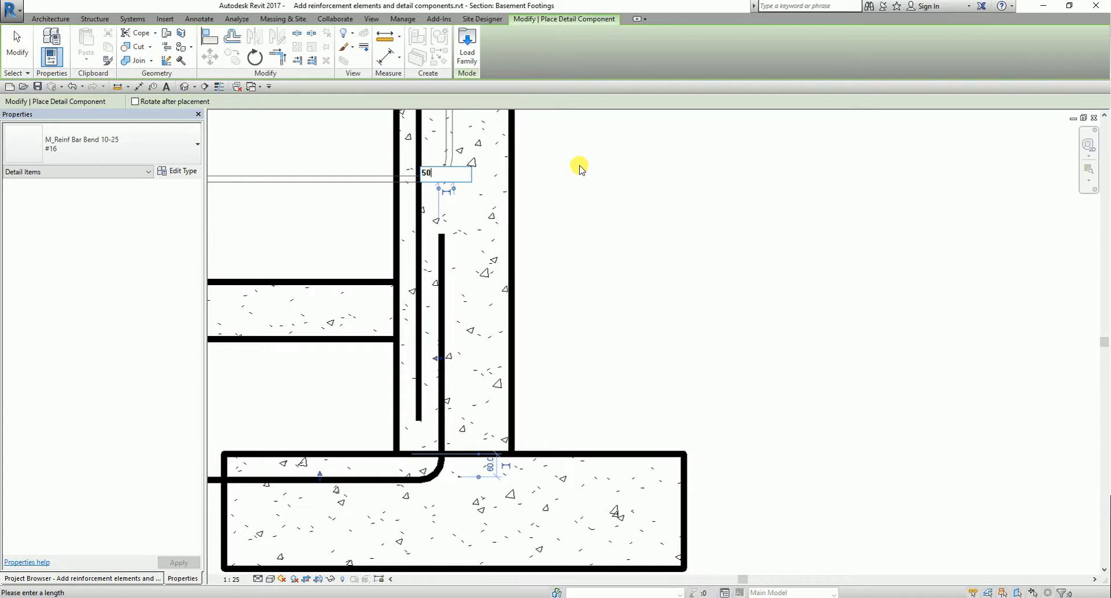
text(50)
key(Return)
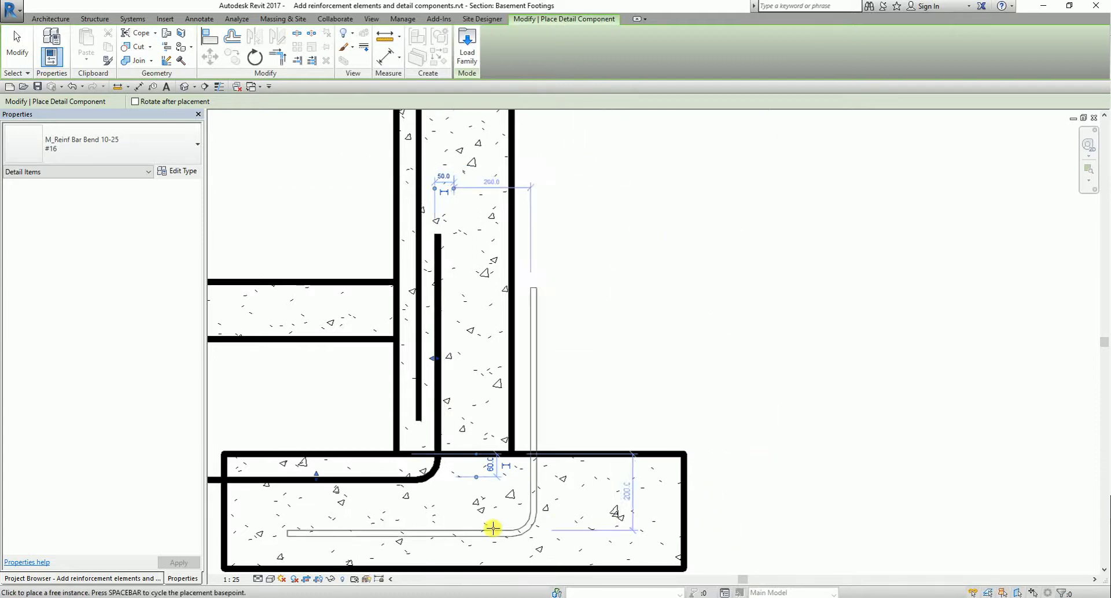
Set the bent bar's depth below the top of the footing to 150 mm
click(490, 477)
click(491, 465)
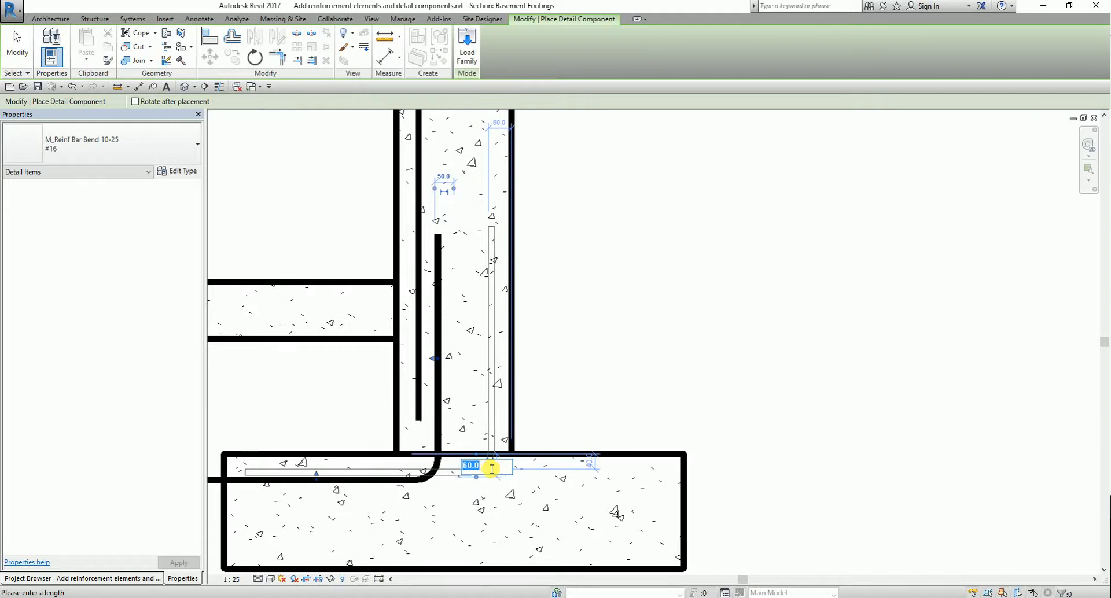
key(Return)
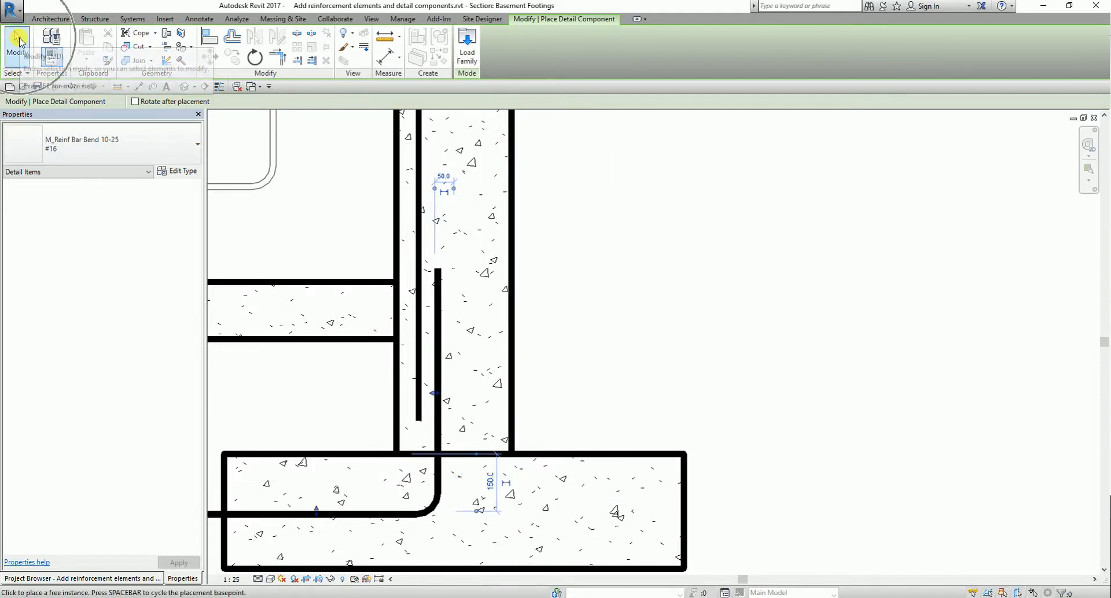
Set the bent bar's dimensions to L1 300 mm in the footing and L2 1200 mm up the wall
click(18, 41)
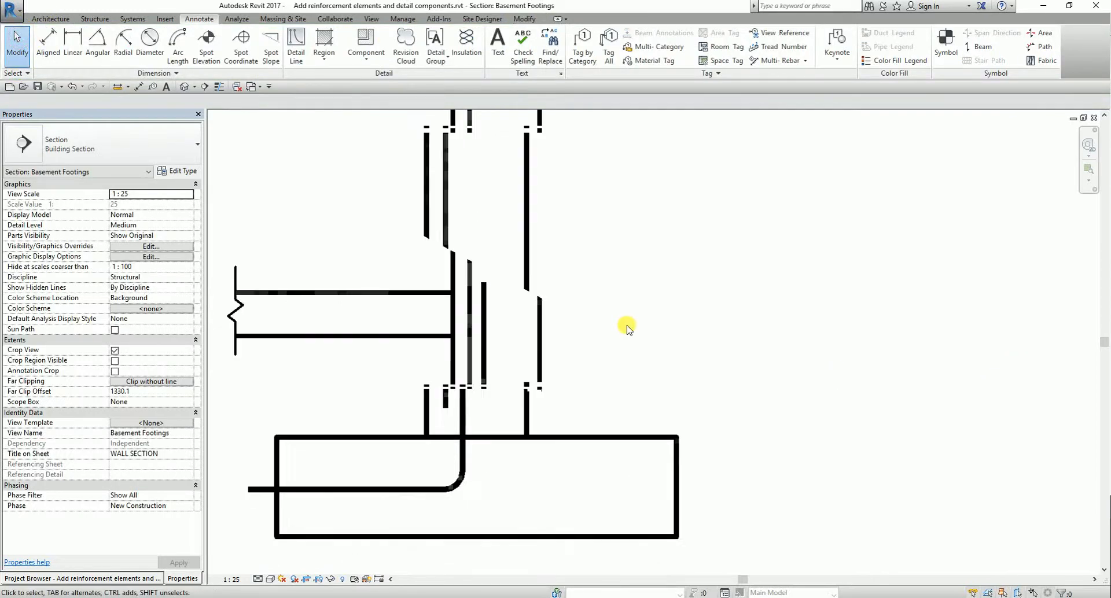
scroll(627, 325, down, 2)
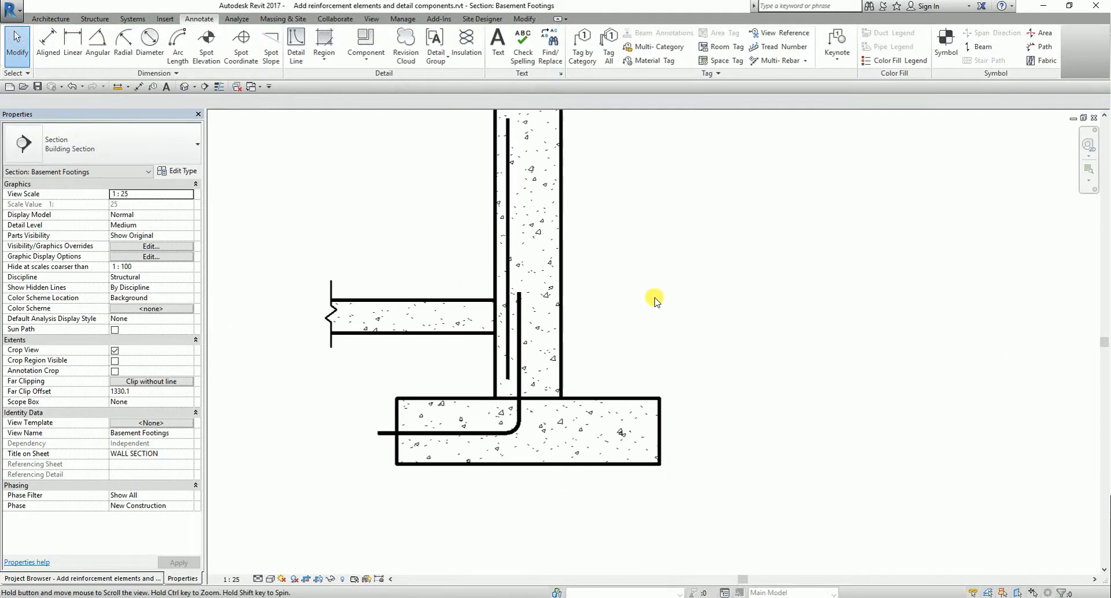
middle_drag(655, 299, 697, 369)
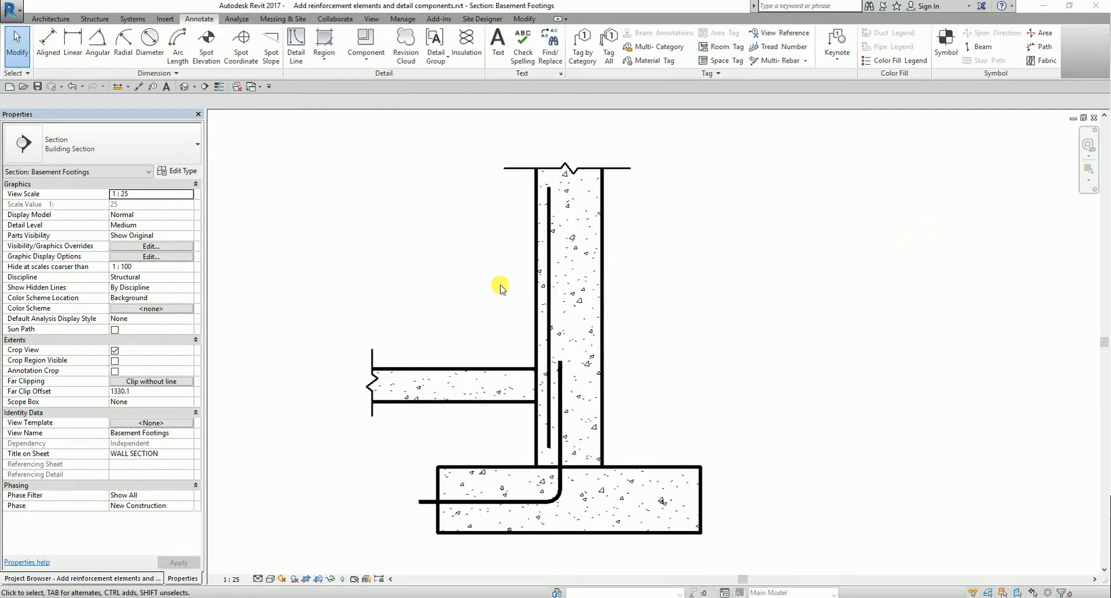
click(713, 358)
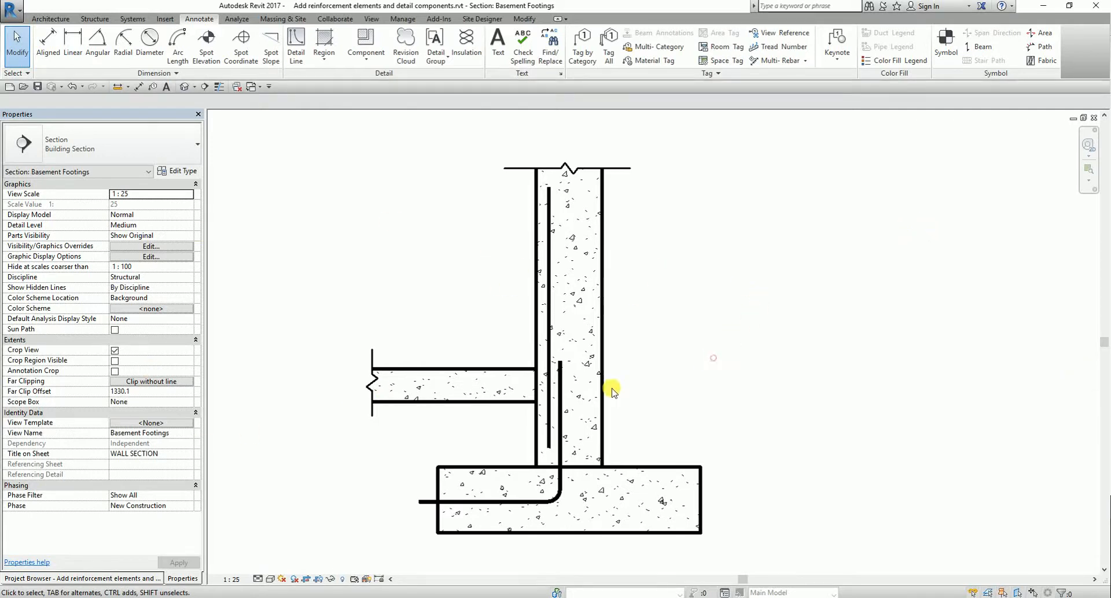
click(562, 425)
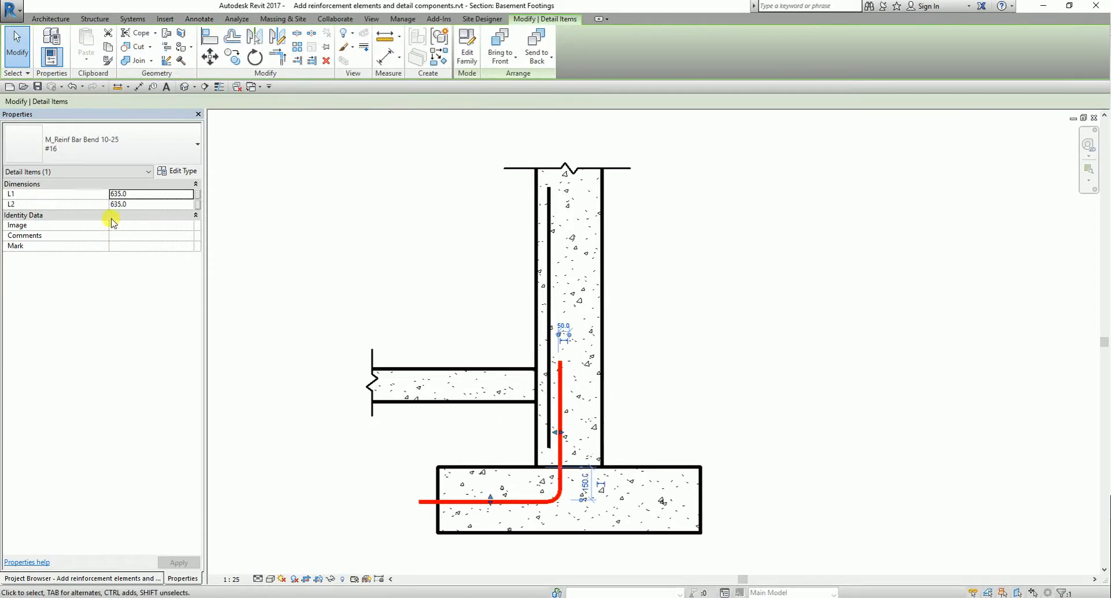
click(149, 194)
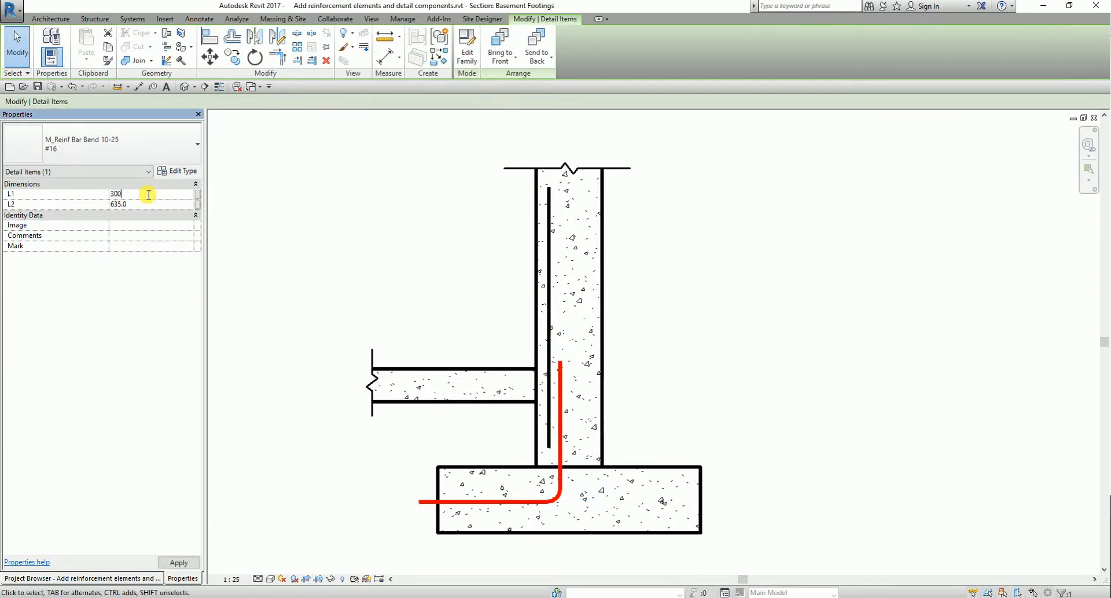
click(142, 201)
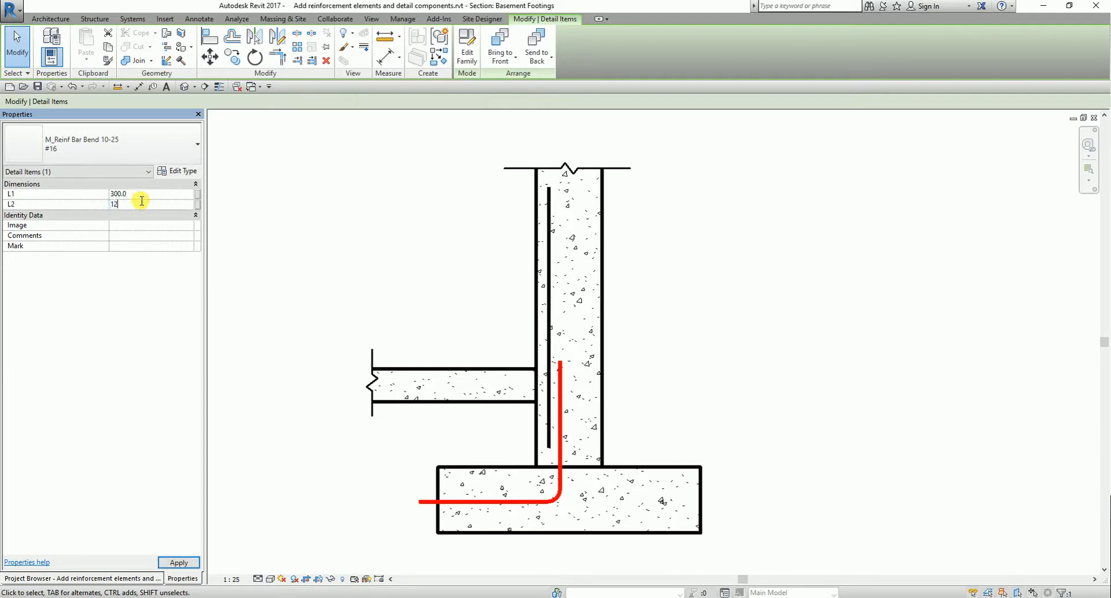
text(1200)
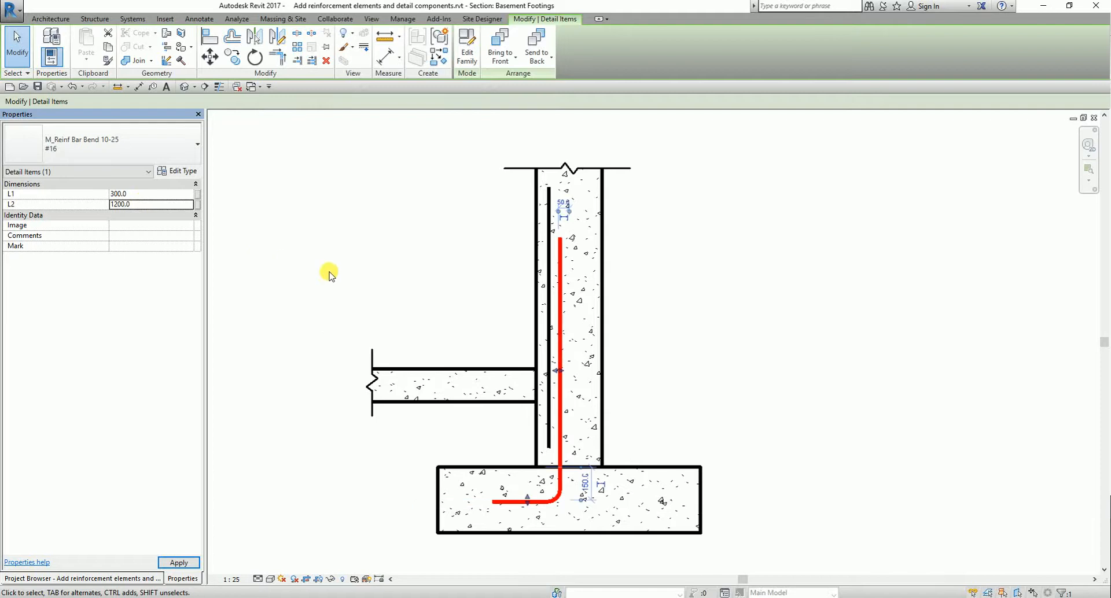
click(359, 243)
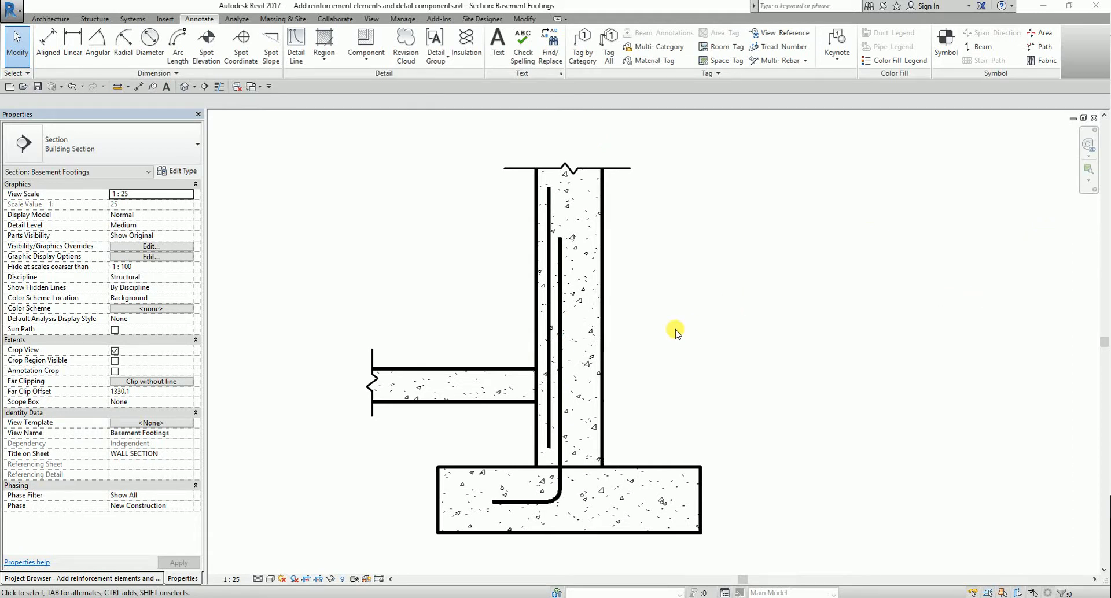
Start a Repeating Detail Component and duplicate the CMU type as "#16M AT 300 mm O.C."
click(367, 60)
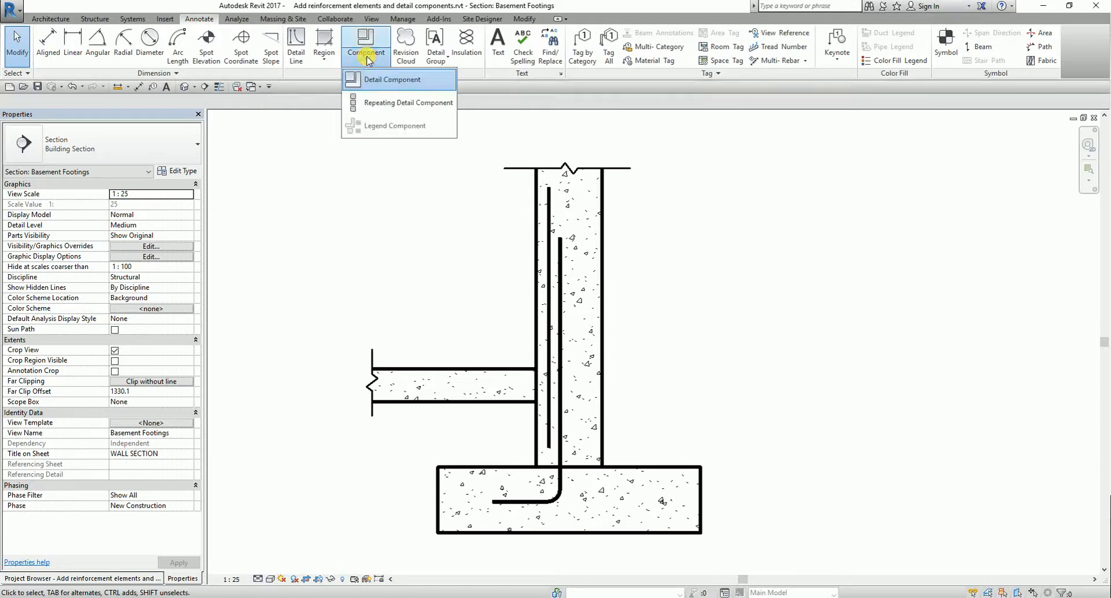
click(391, 103)
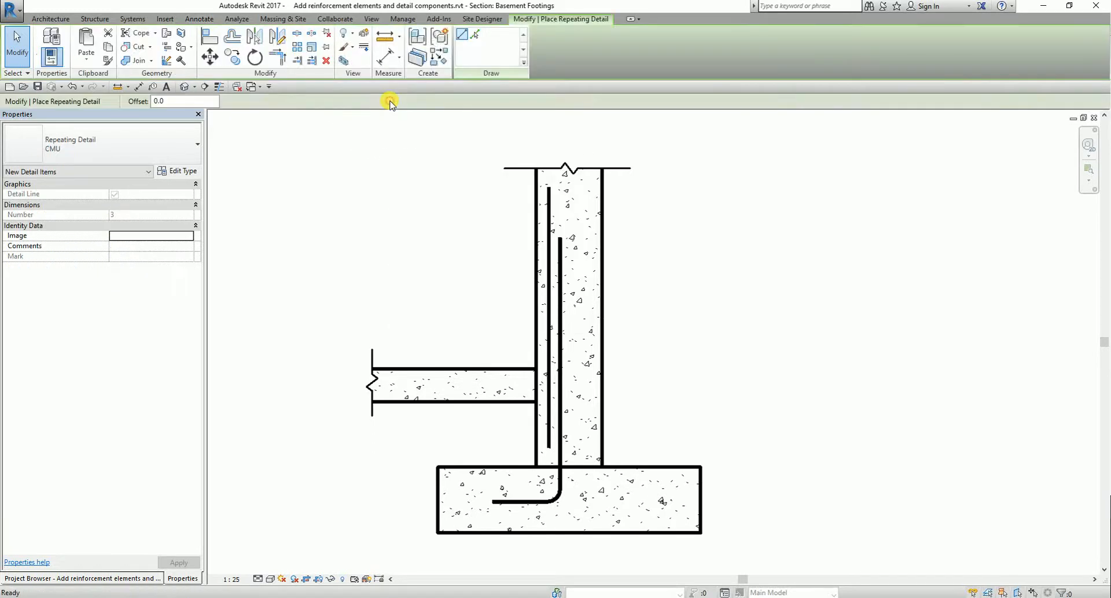
click(98, 152)
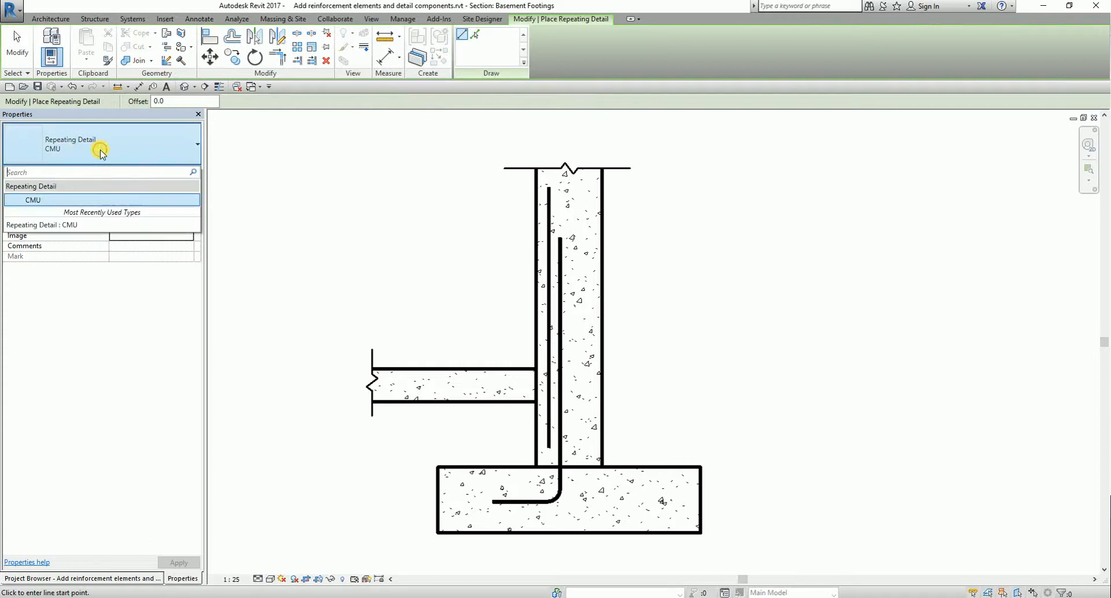
key(ctrl)
key(ctrl)
key(ctrl)
click(70, 142)
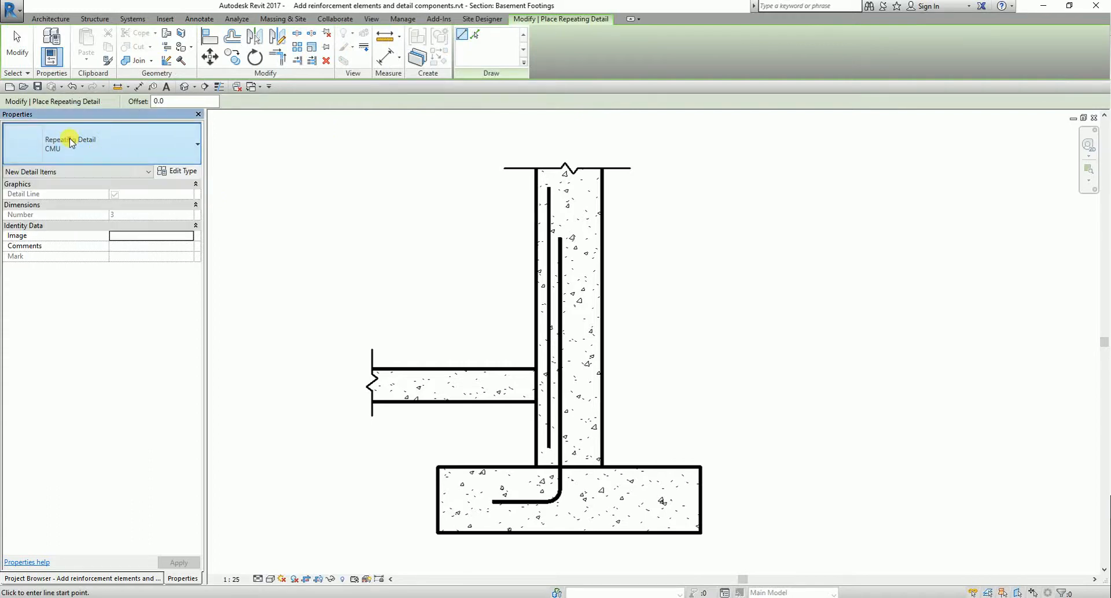
click(182, 171)
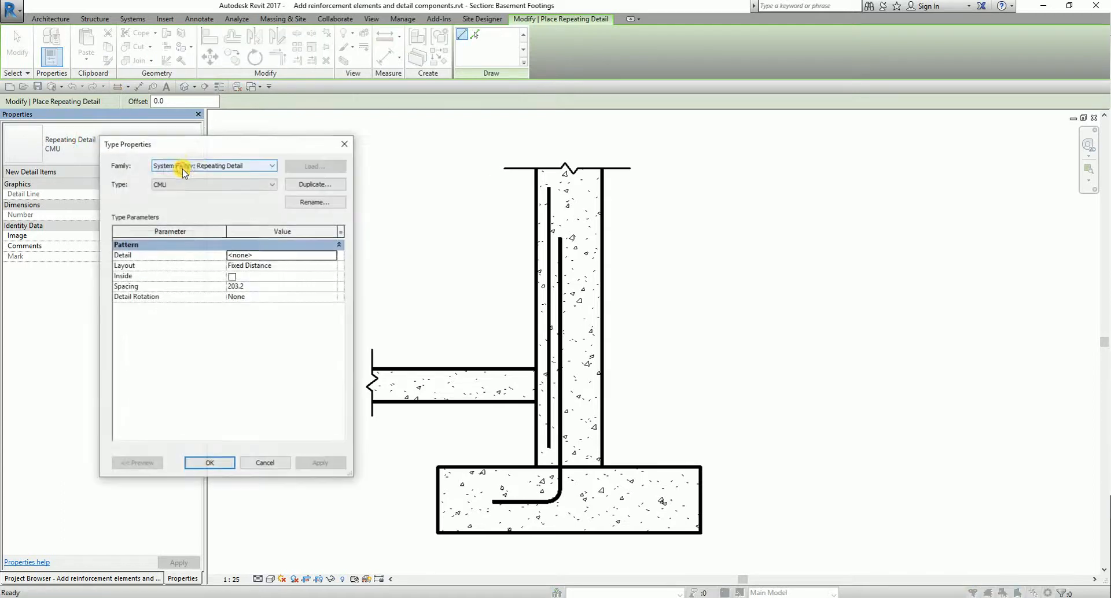
click(314, 185)
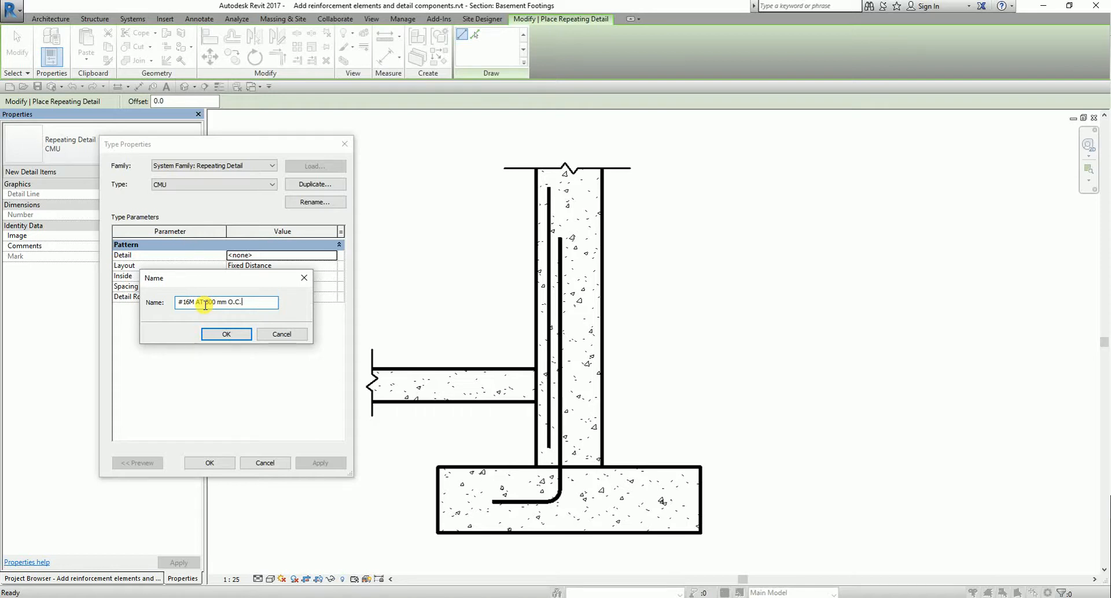
click(235, 333)
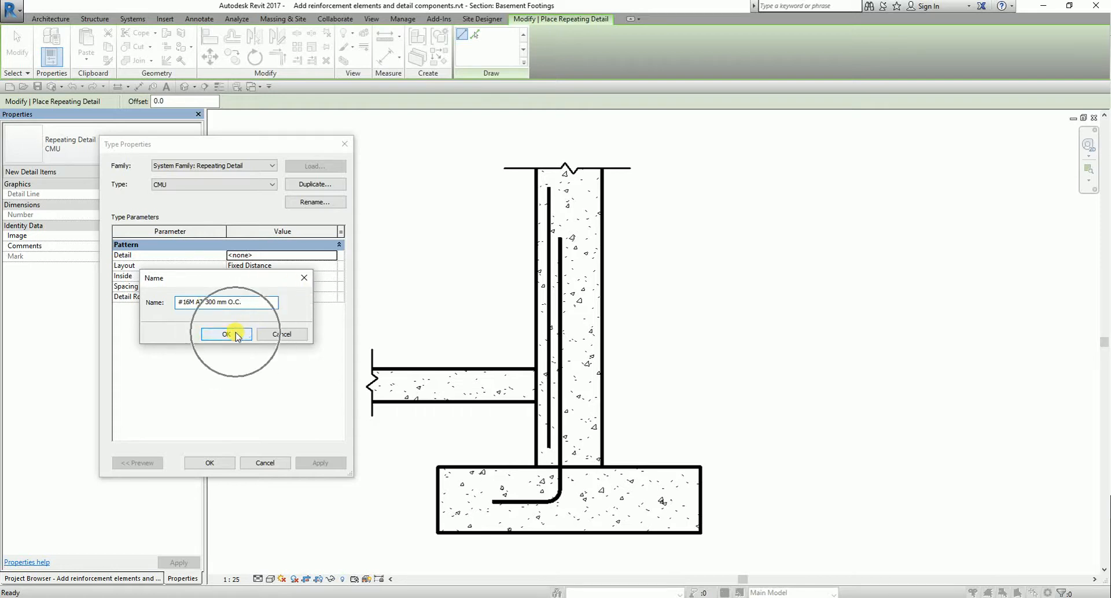
Assign M_Reinf Bar Section : #16 as the detail of the new repeating detail type
click(305, 253)
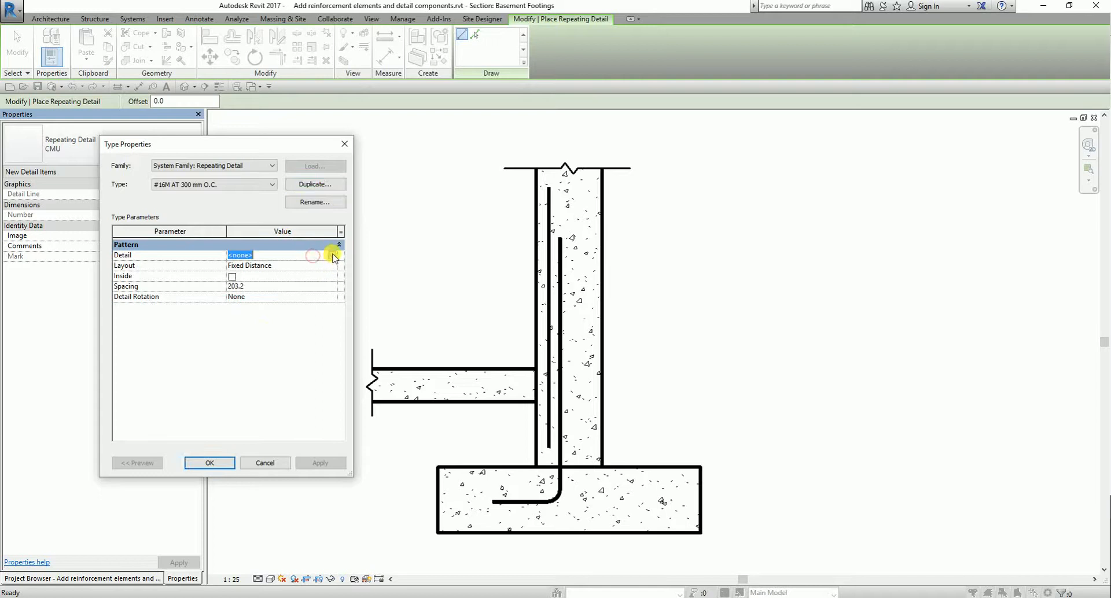
click(331, 256)
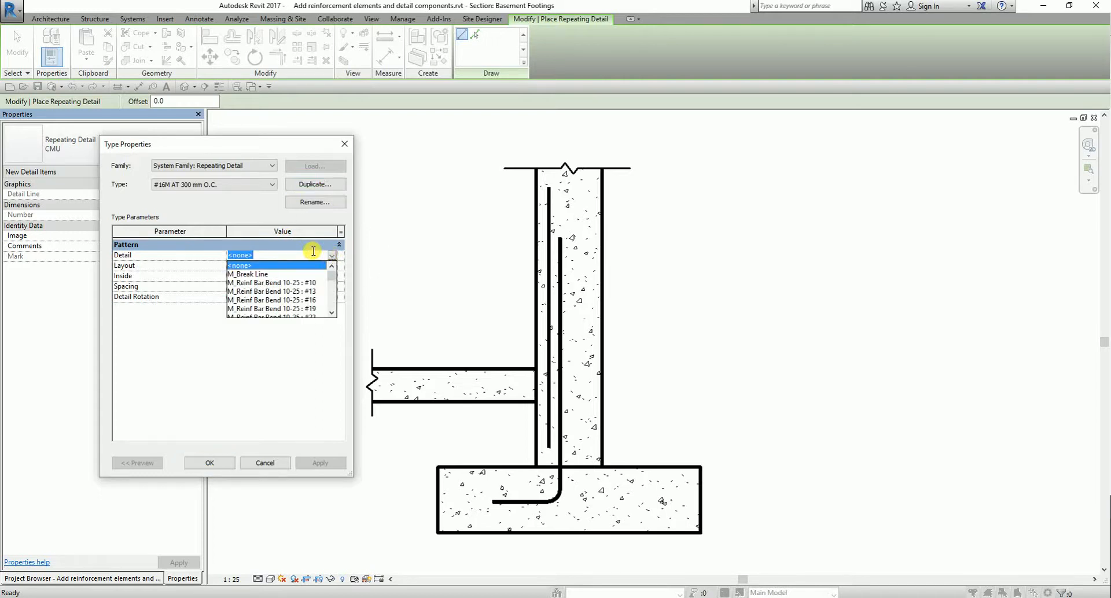
text(#16)
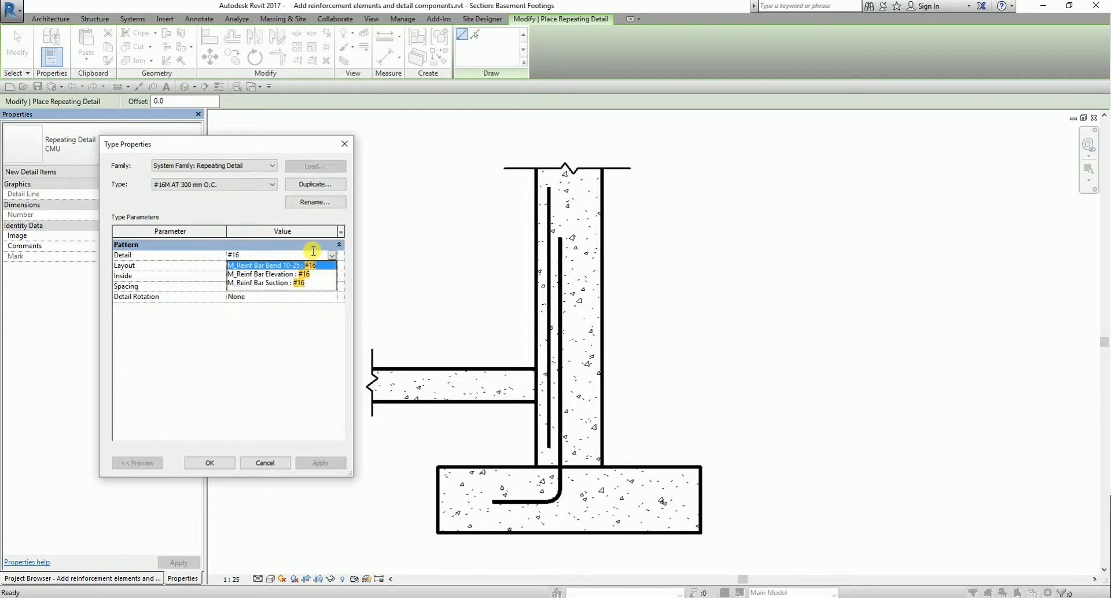
click(279, 283)
Give the repeating detail type a Maximum Spacing layout with 300 mm spacing and accept the type properties
click(289, 268)
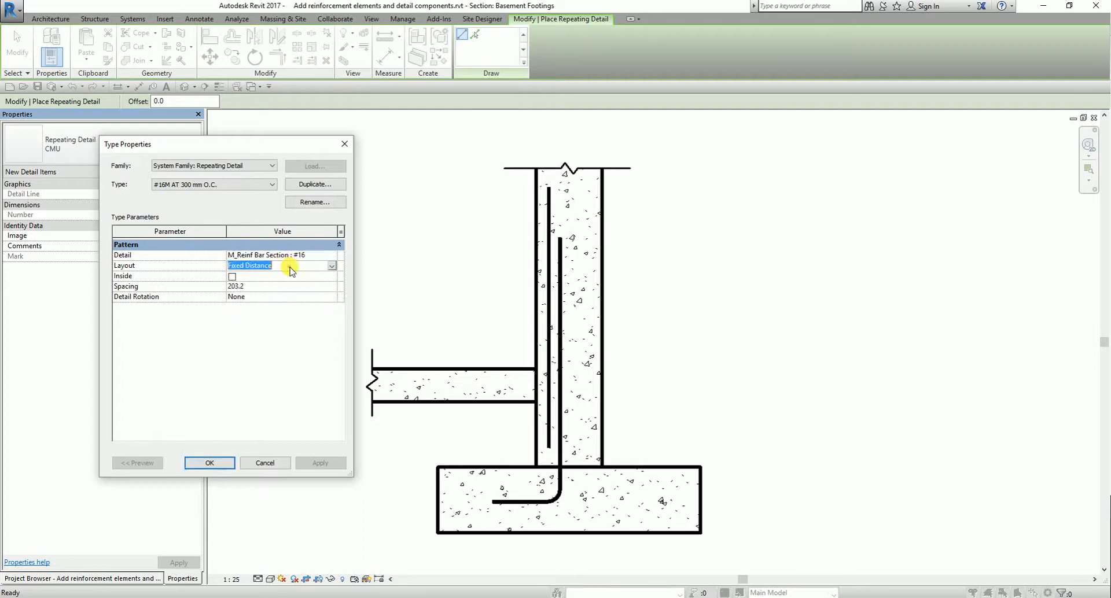
click(331, 266)
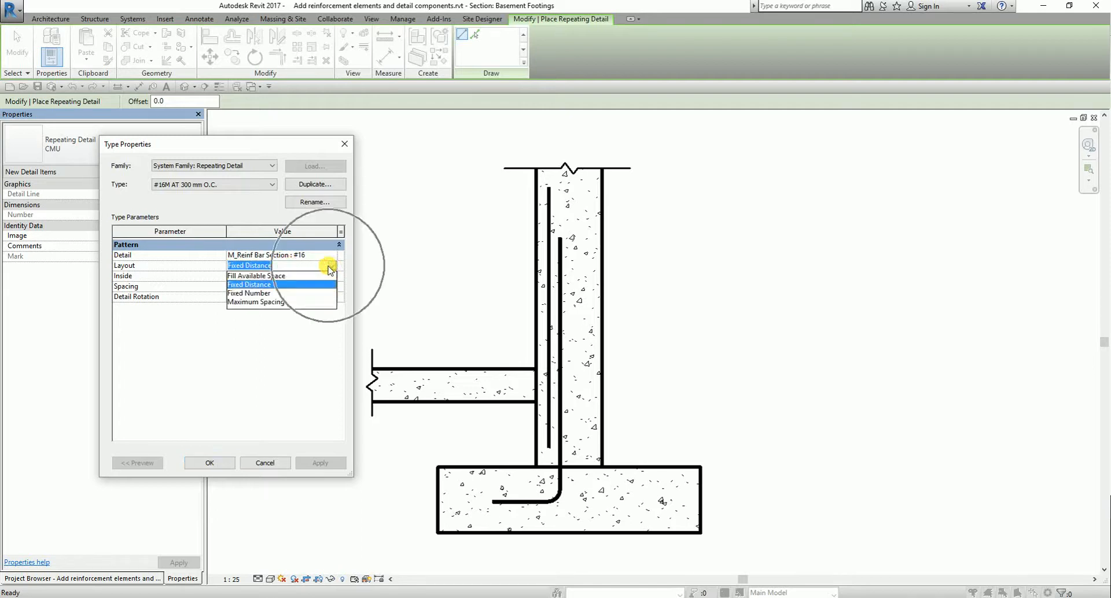
click(279, 303)
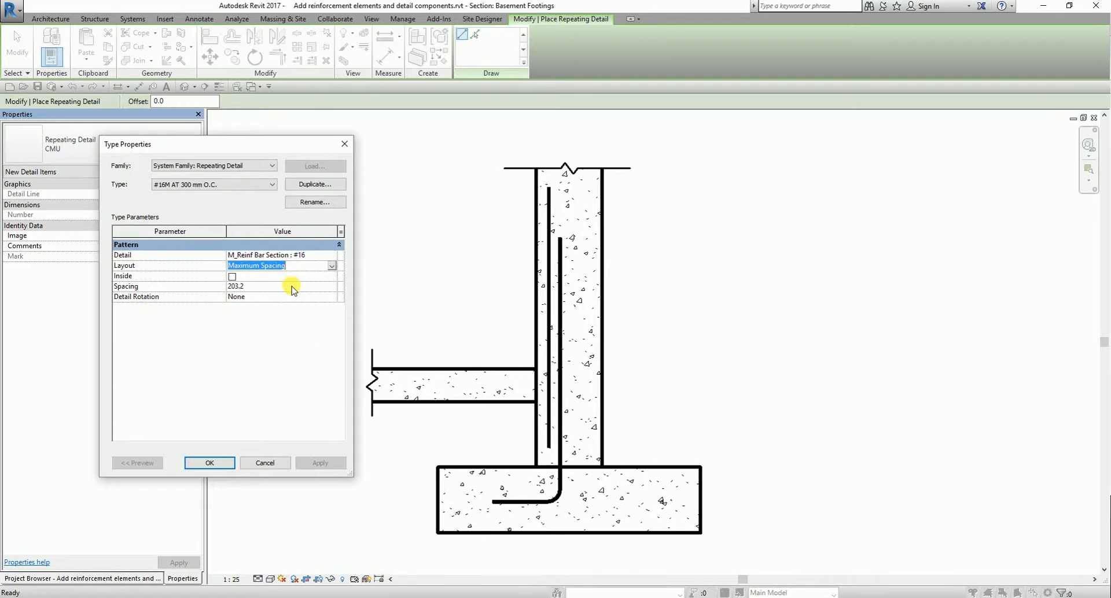
click(291, 286)
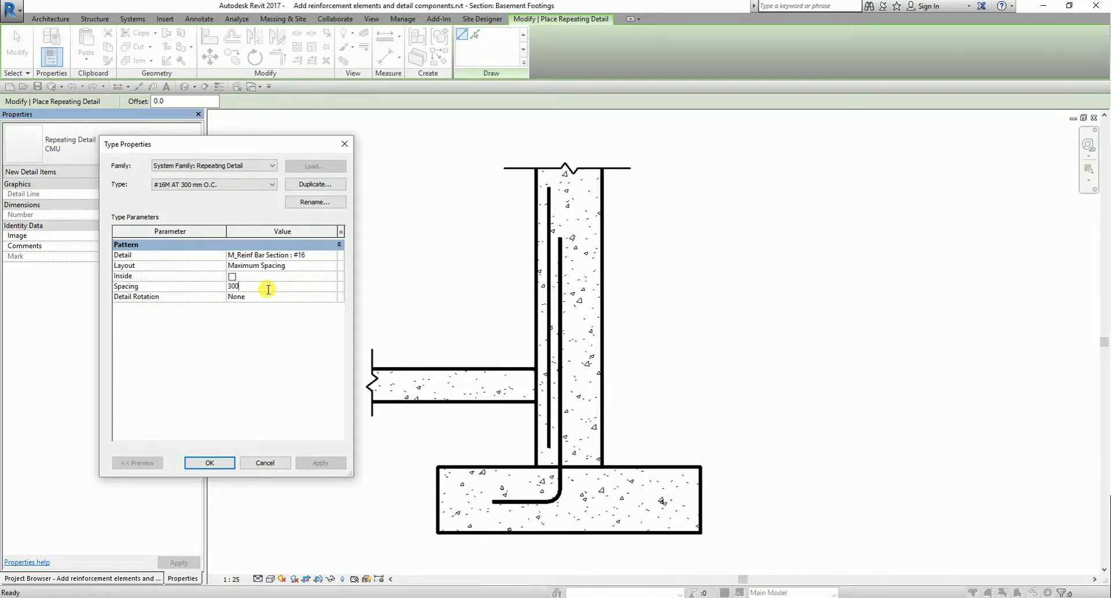
click(220, 466)
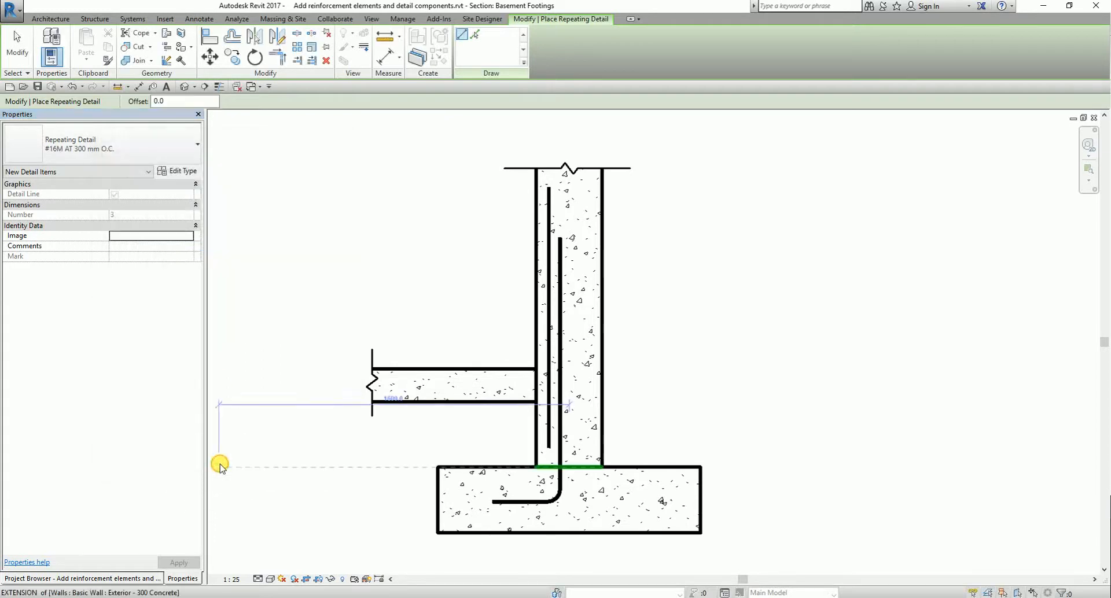
Place the repeating bar sections by picking the straight vertical bar's edge with a 20 mm offset, toward the bent bar
click(477, 36)
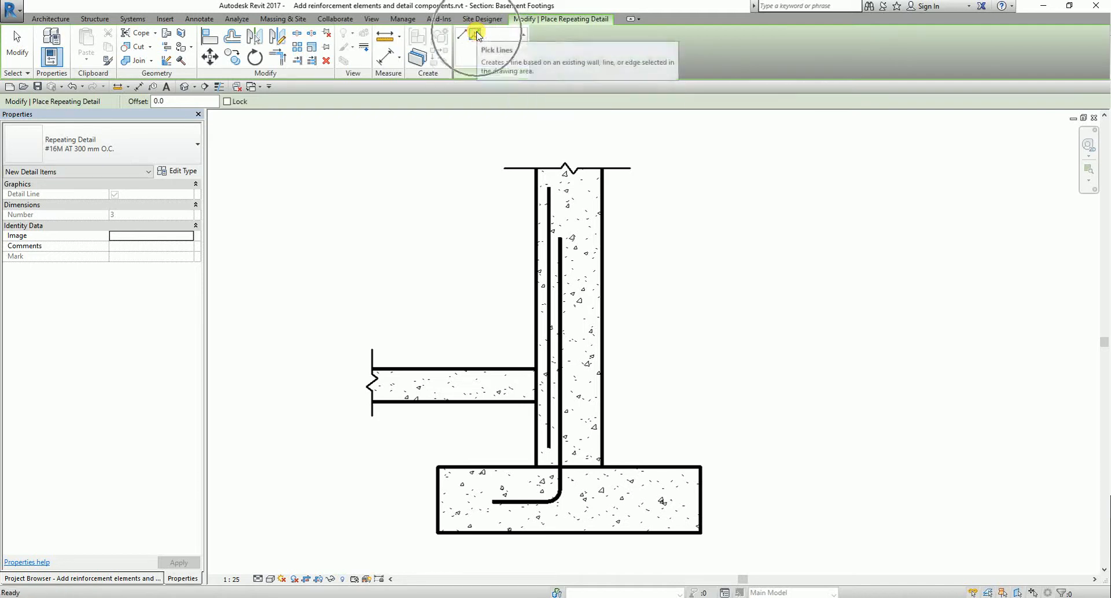
click(165, 102)
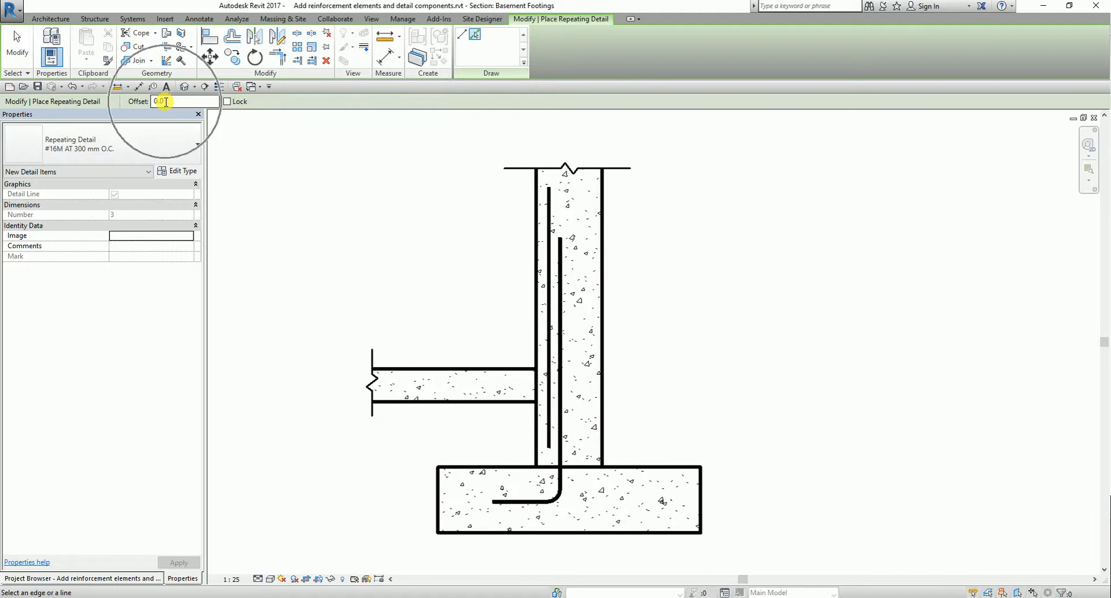
double_click(171, 100)
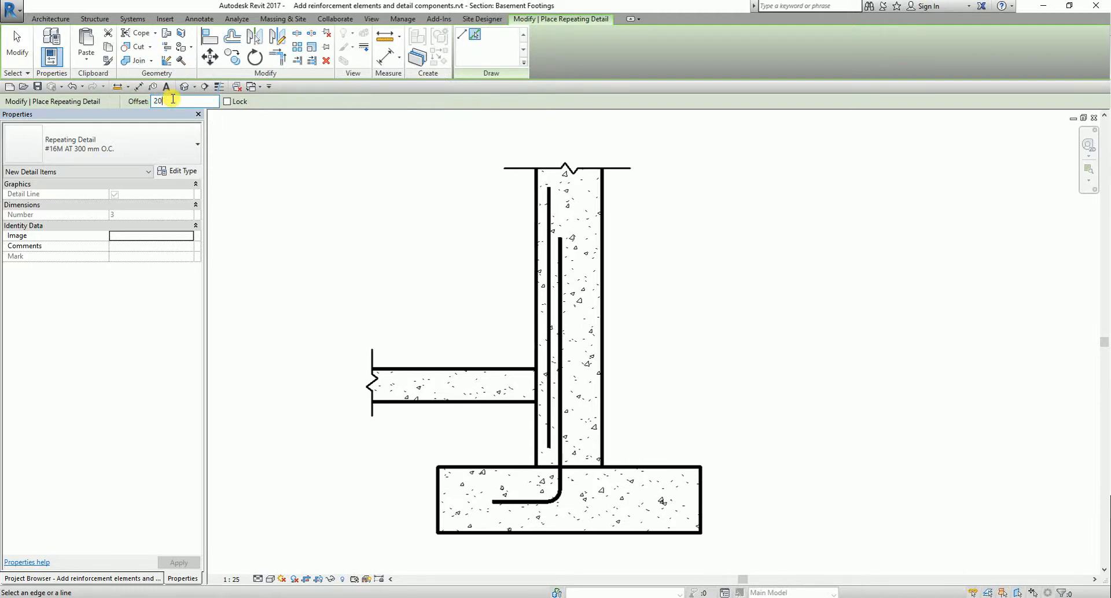
text(20)
scroll(429, 255, up, 3)
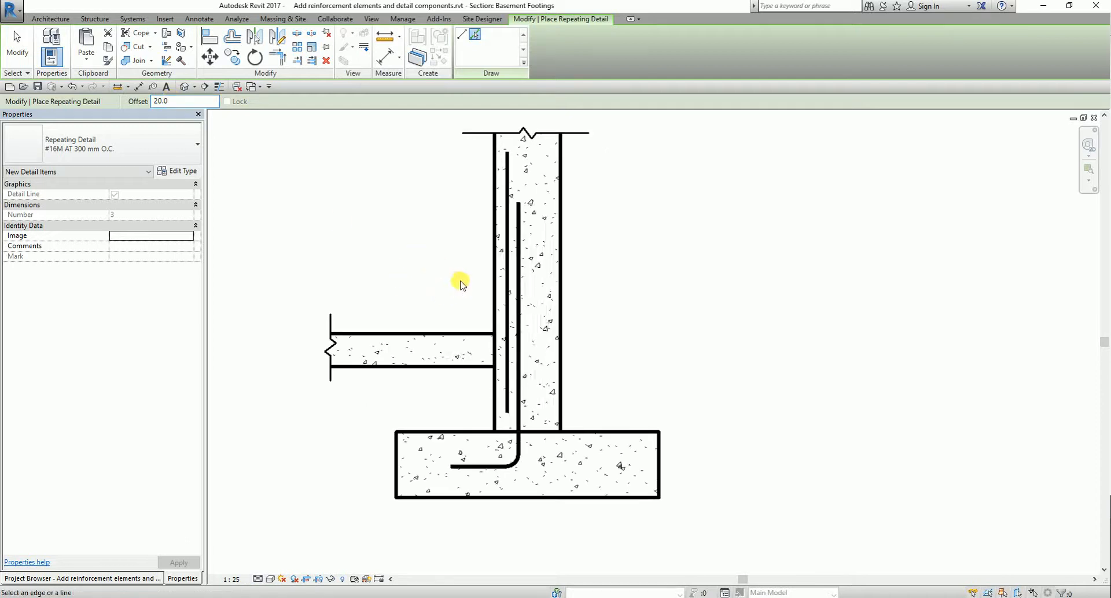
middle_drag(461, 287, 412, 245)
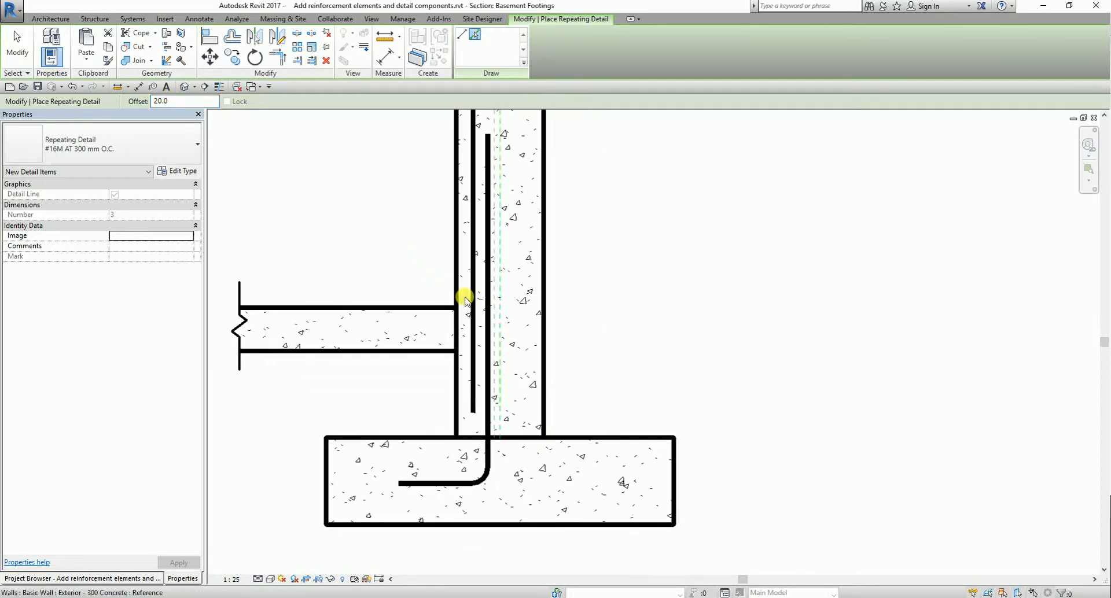
scroll(472, 311, up, 4)
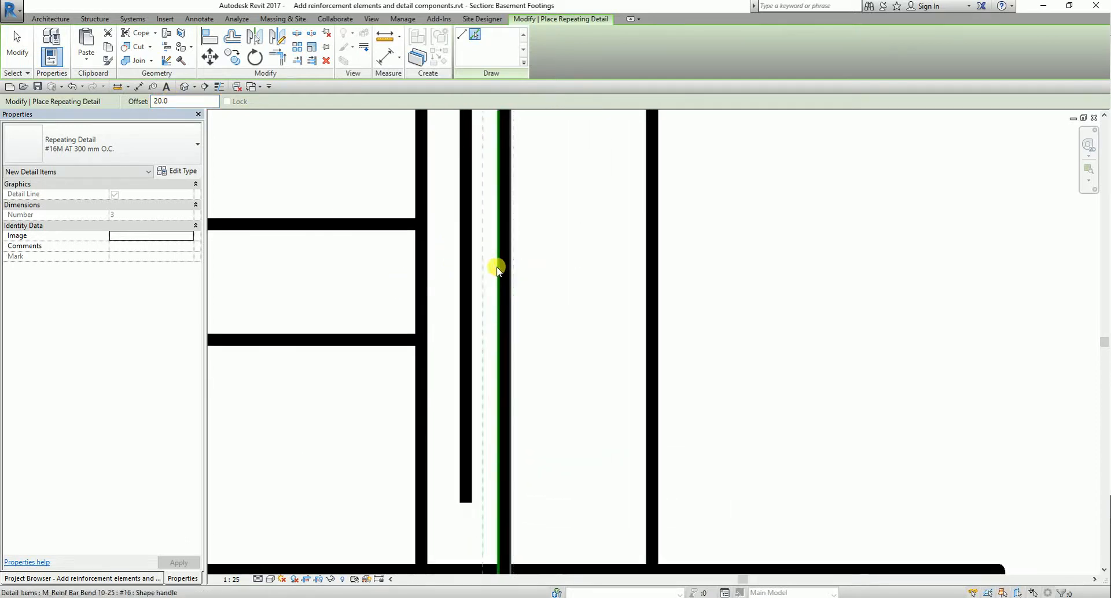
click(478, 297)
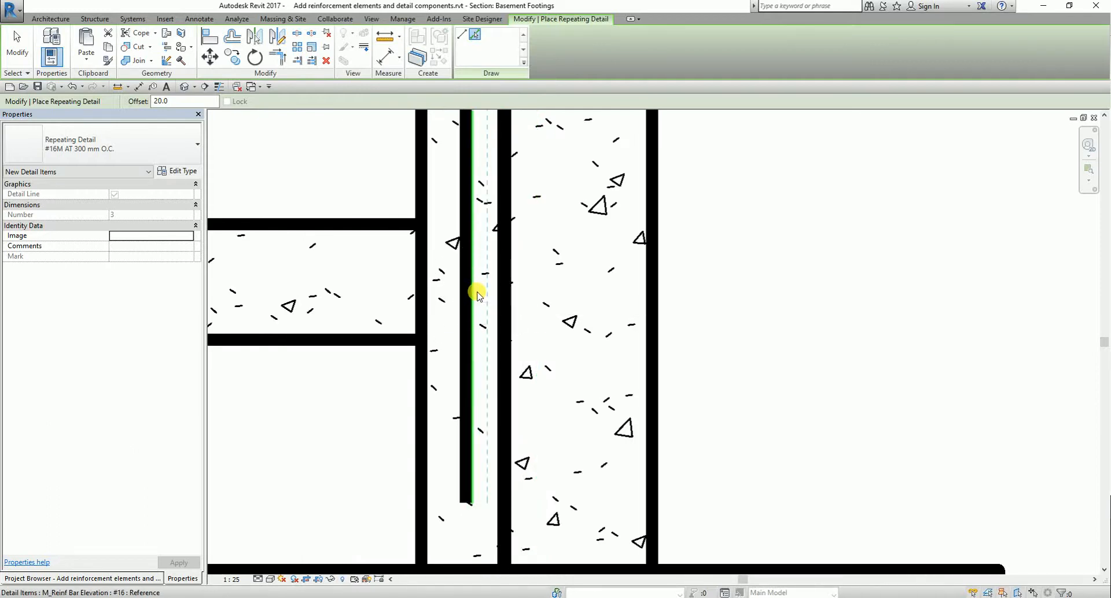
click(476, 292)
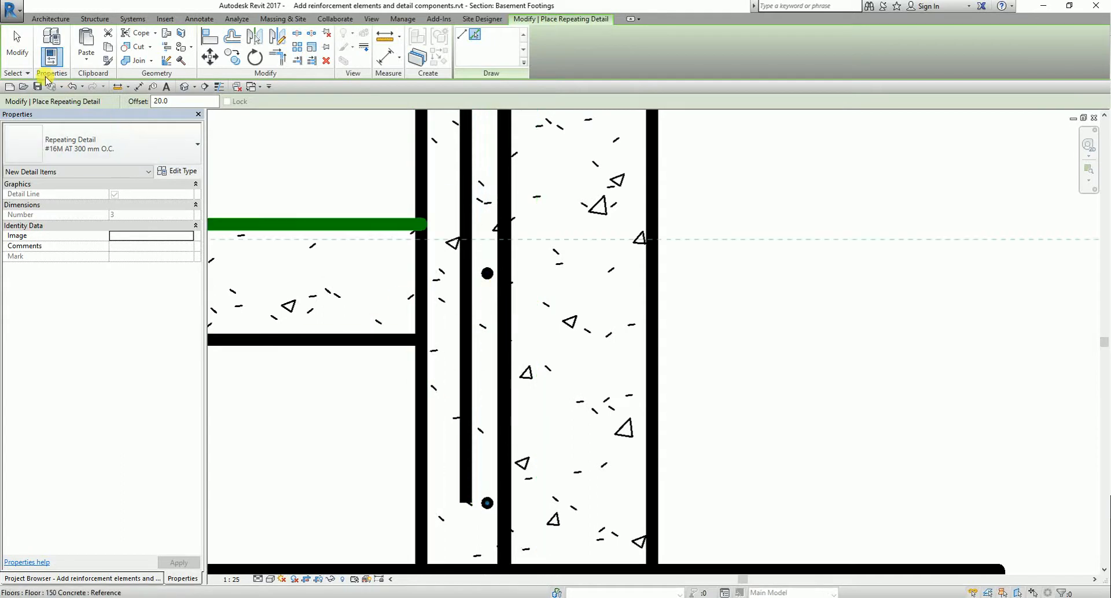
click(15, 55)
scroll(446, 241, down, 5)
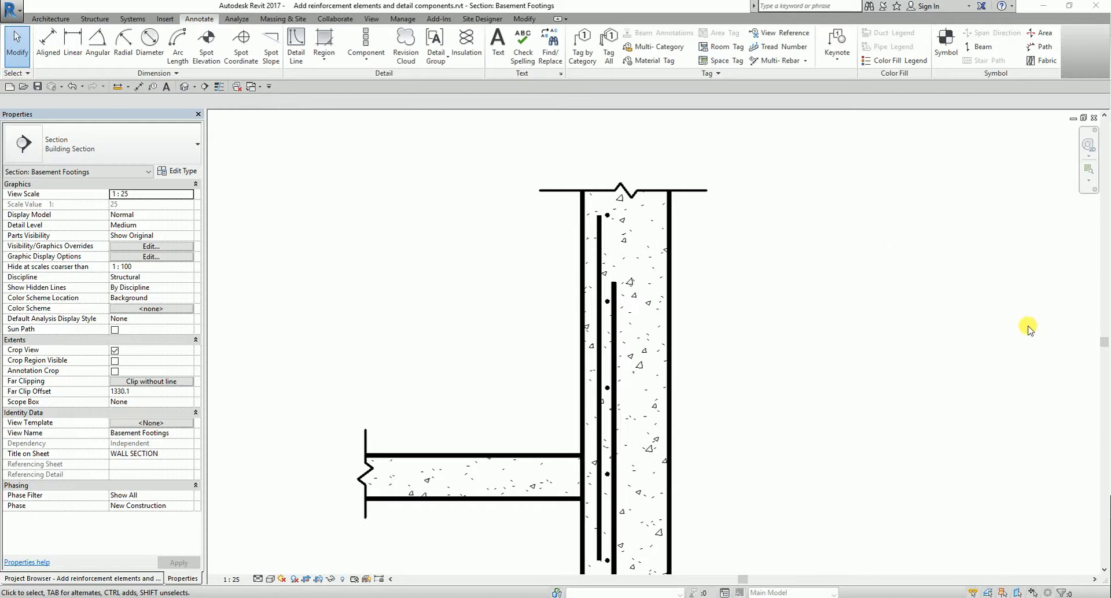
Bring the straight vertical bar, the repeating bar sections and the bent bar in the wall to the front
click(450, 296)
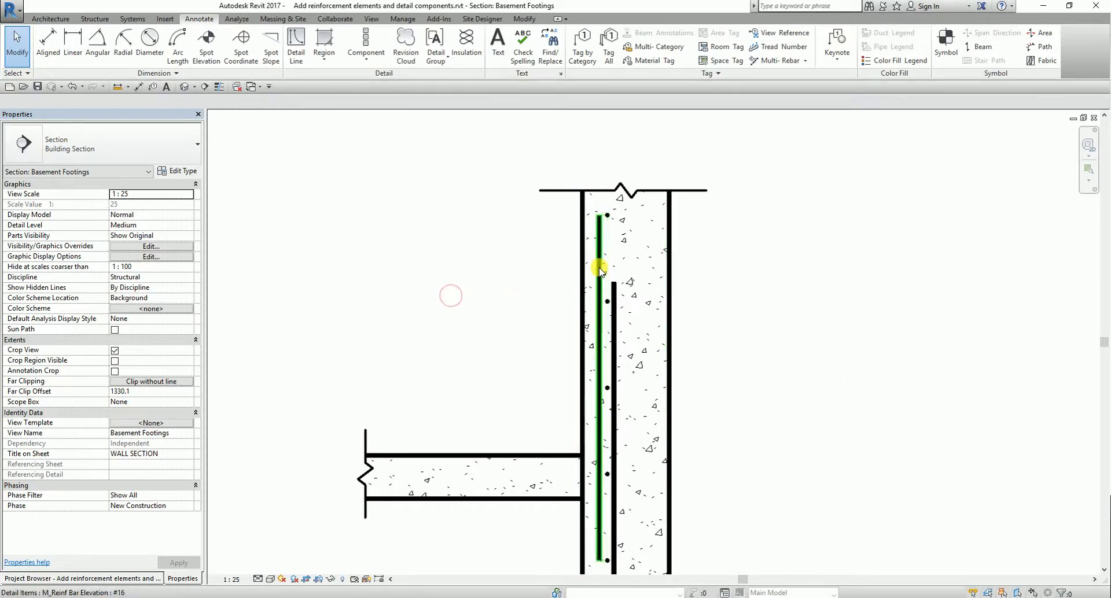
scroll(561, 237, up, 2)
click(619, 249)
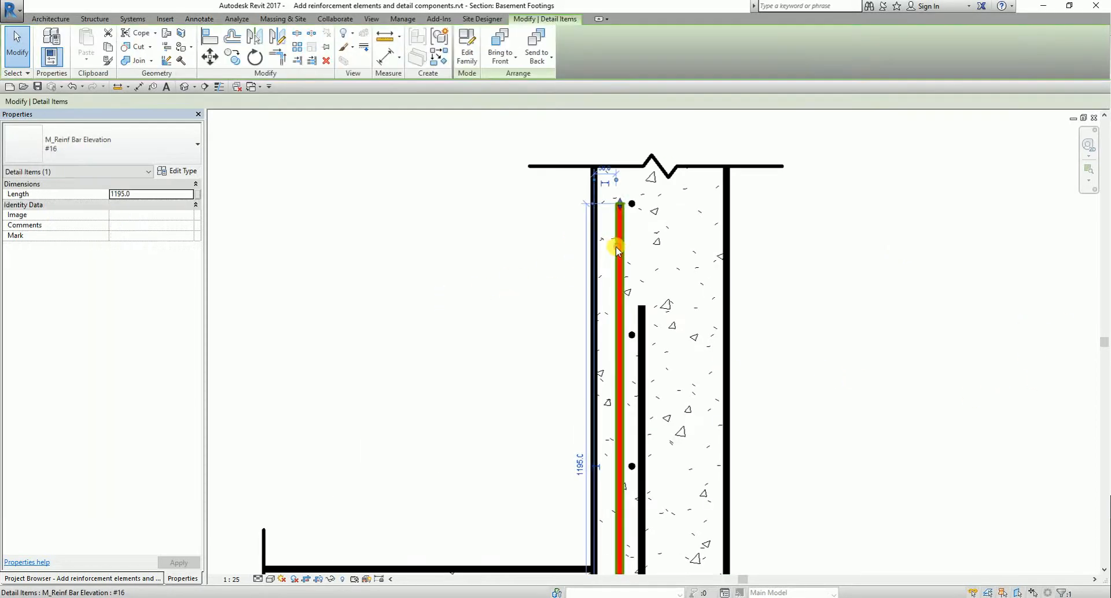
ctrl+click(635, 203)
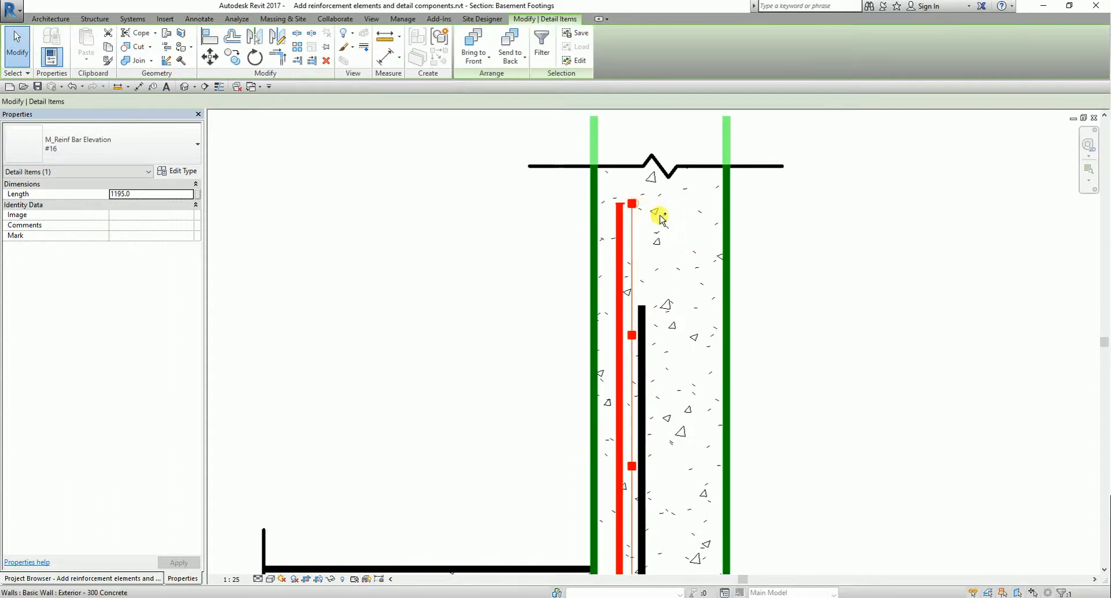
ctrl+click(644, 319)
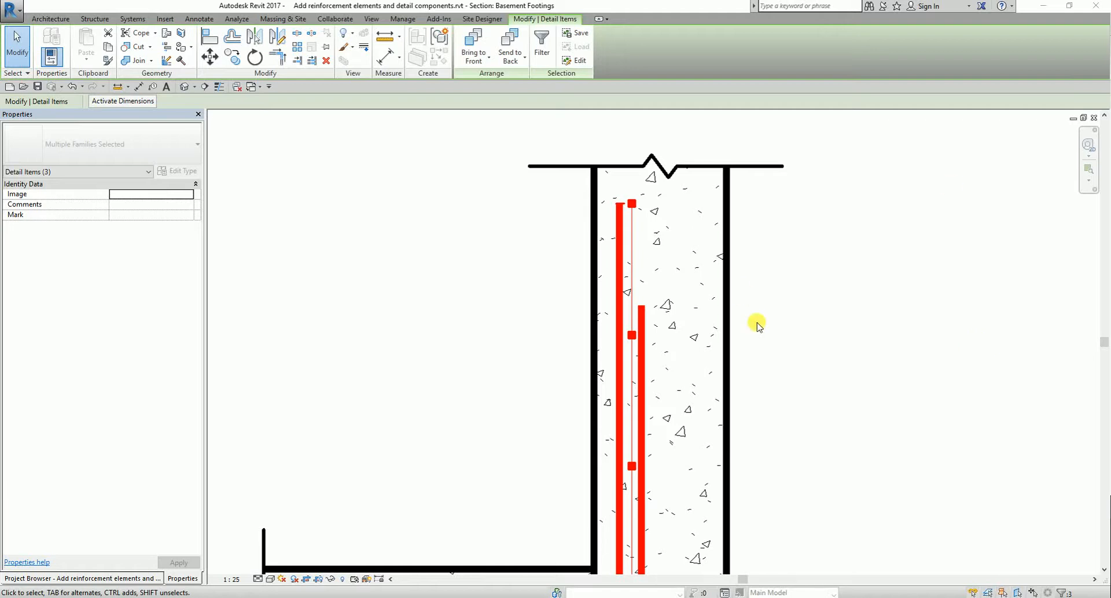
click(477, 61)
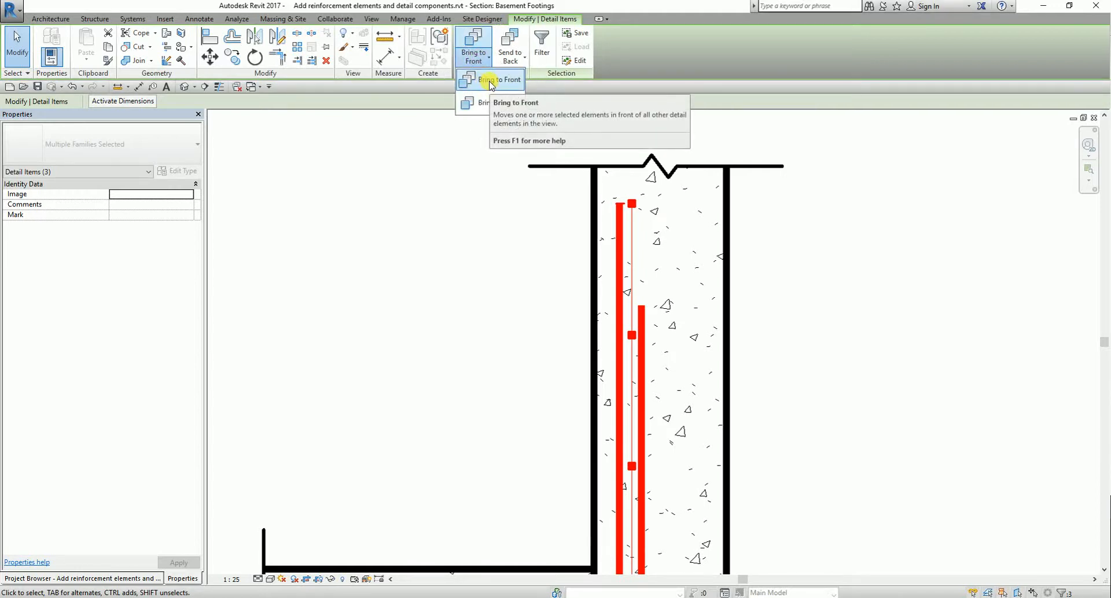
click(491, 81)
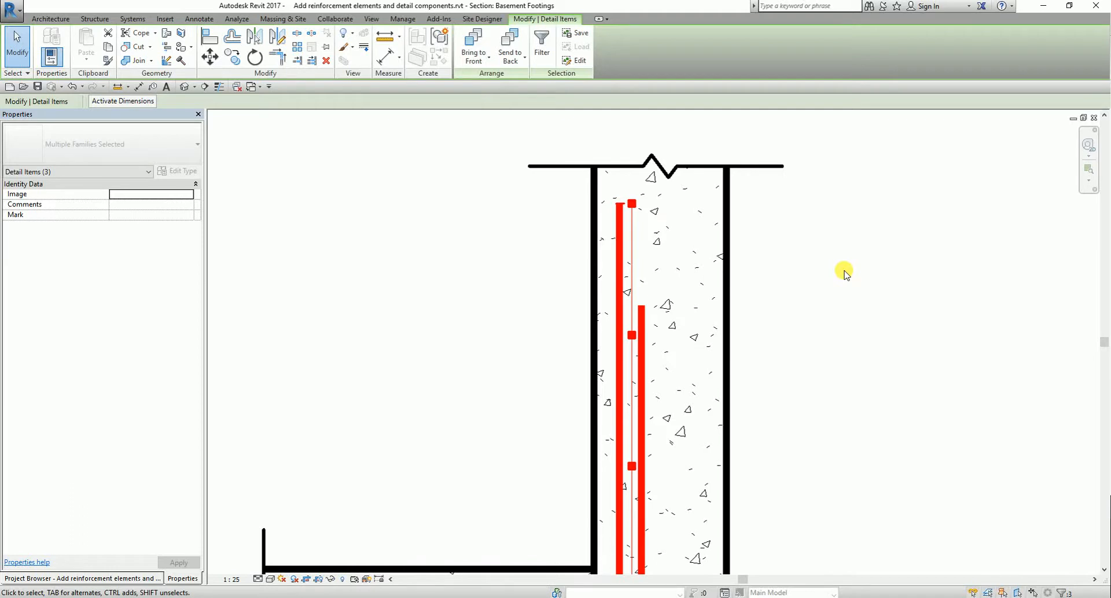
Mirror a copy of the three selected reinforcement details about the wall's vertical centreline and dismiss the save reminder
scroll(649, 256, down, 3)
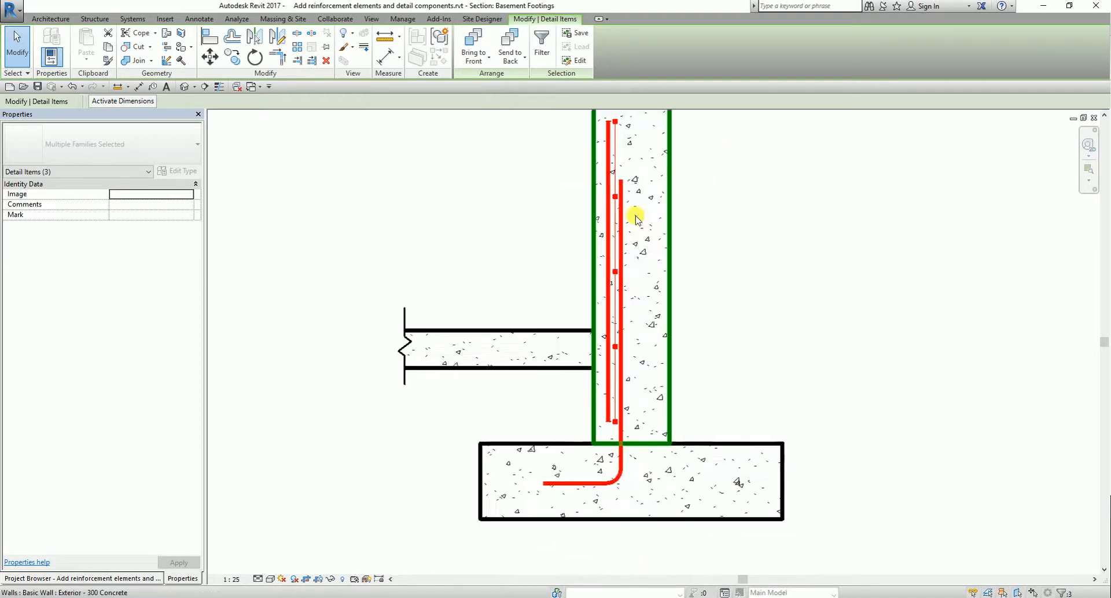
click(256, 37)
middle_drag(657, 303, 597, 372)
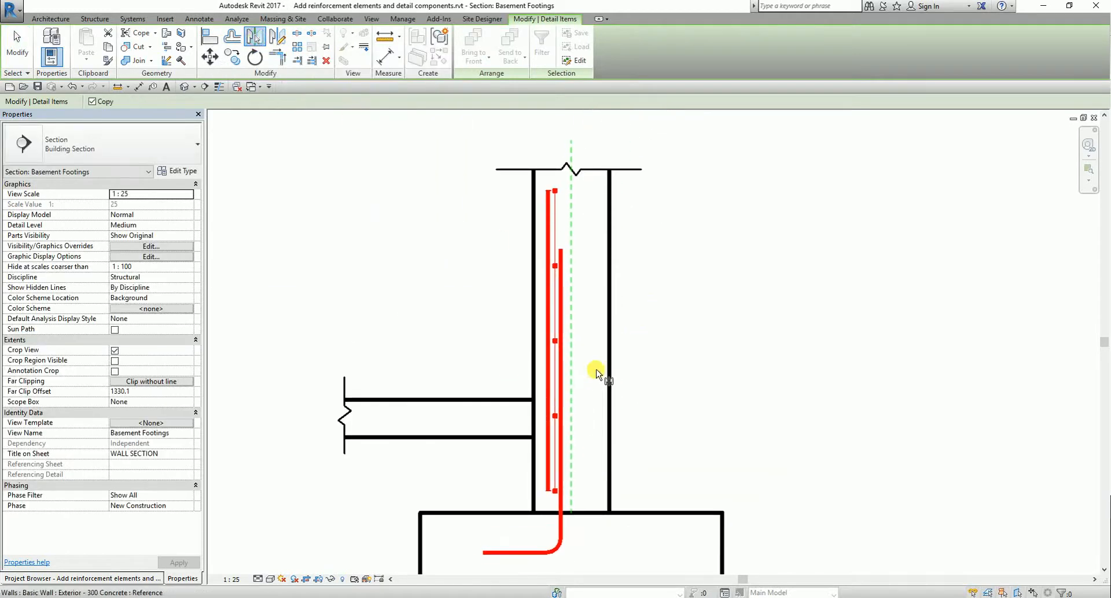
click(570, 239)
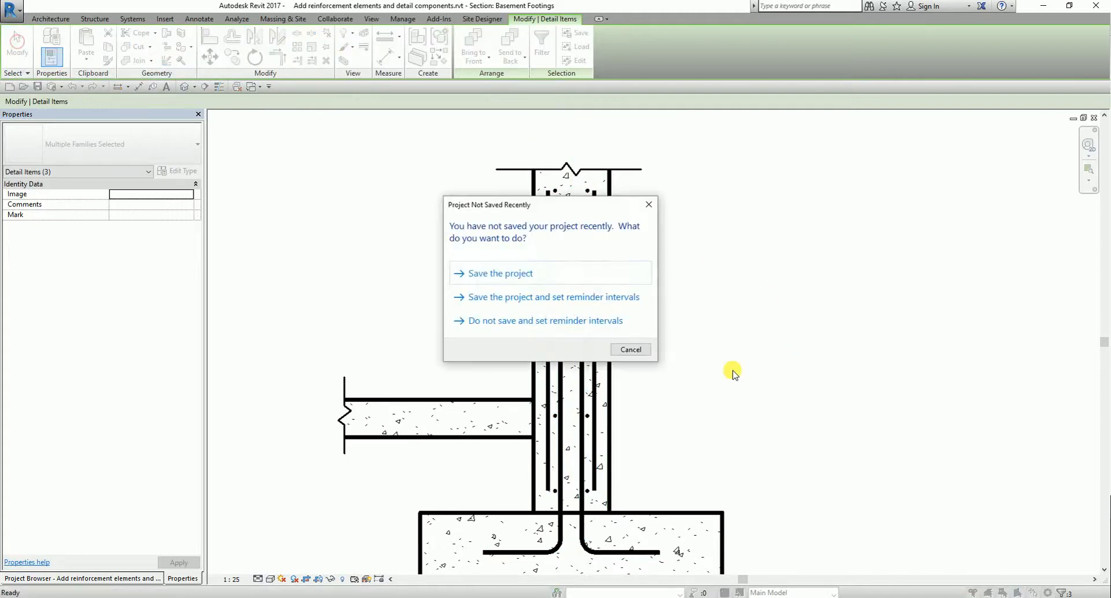
click(629, 349)
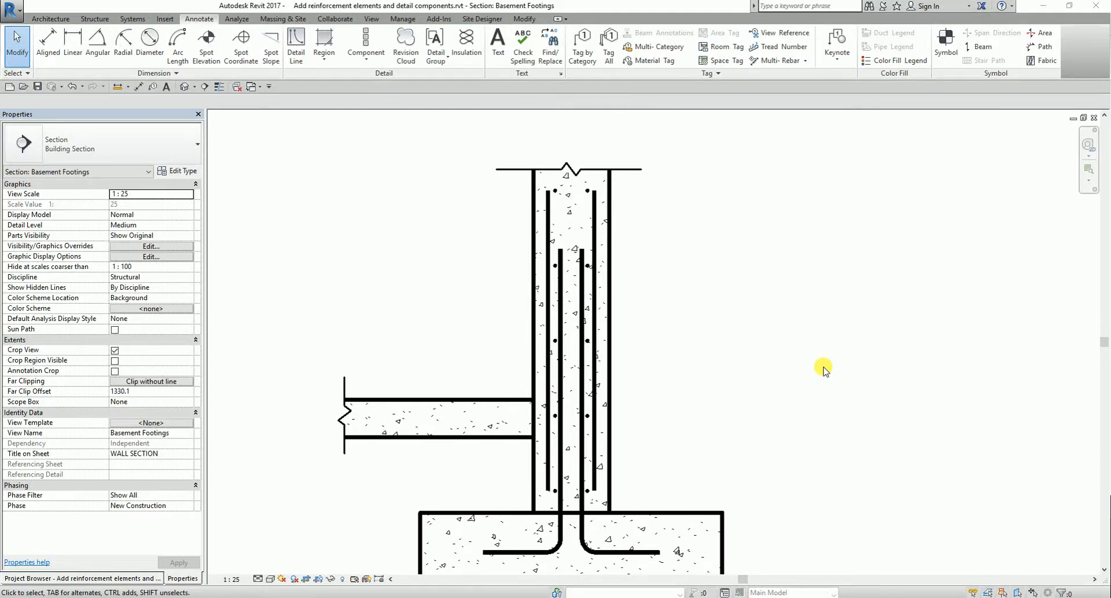
scroll(714, 339, down, 2)
middle_drag(689, 302, 695, 290)
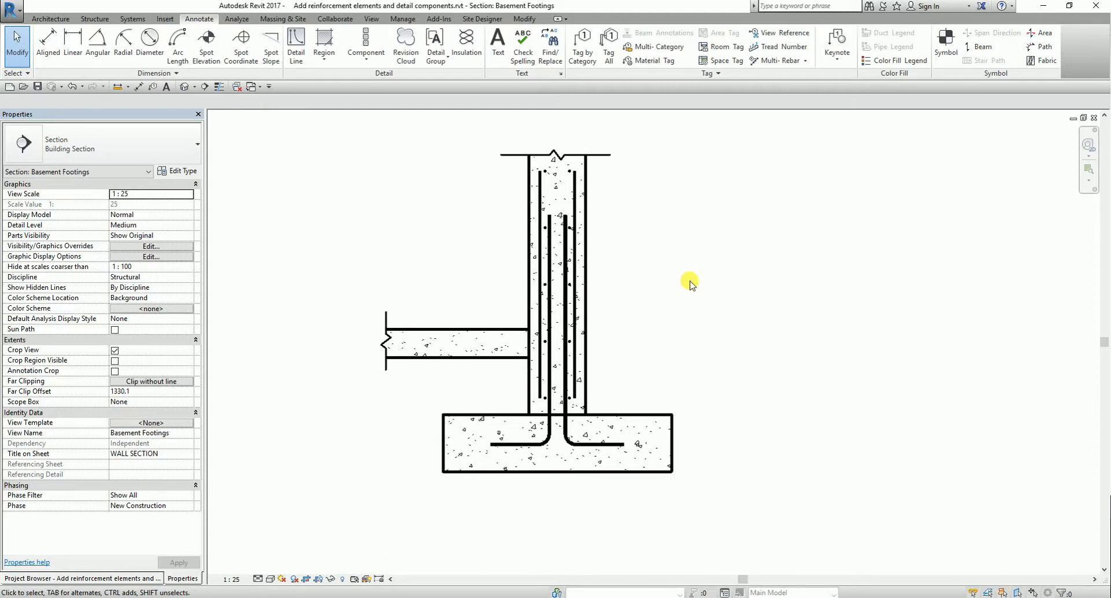
click(100, 19)
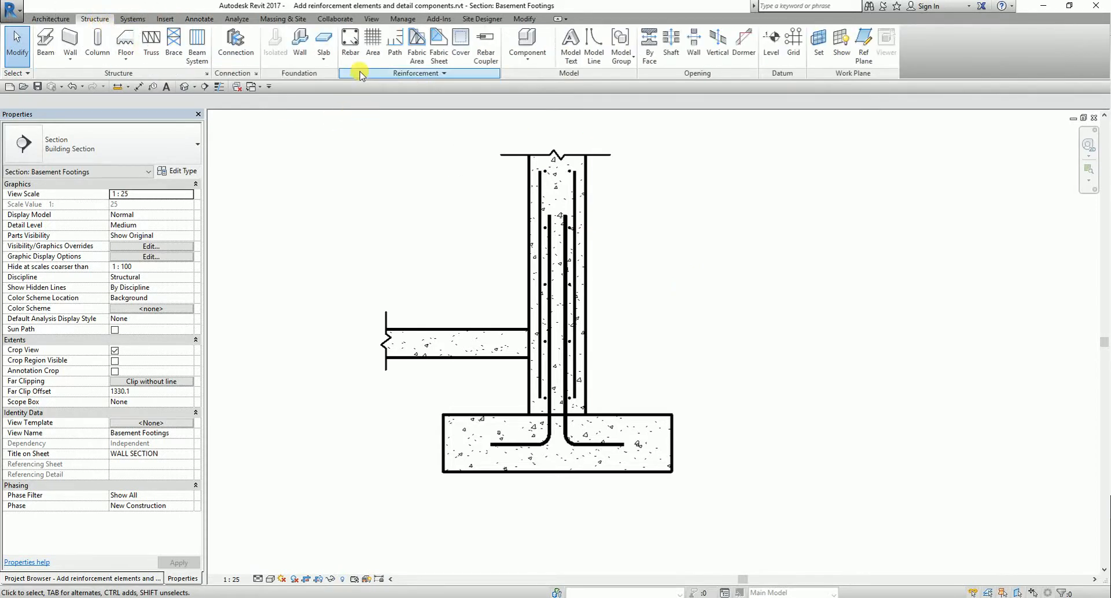
click(350, 53)
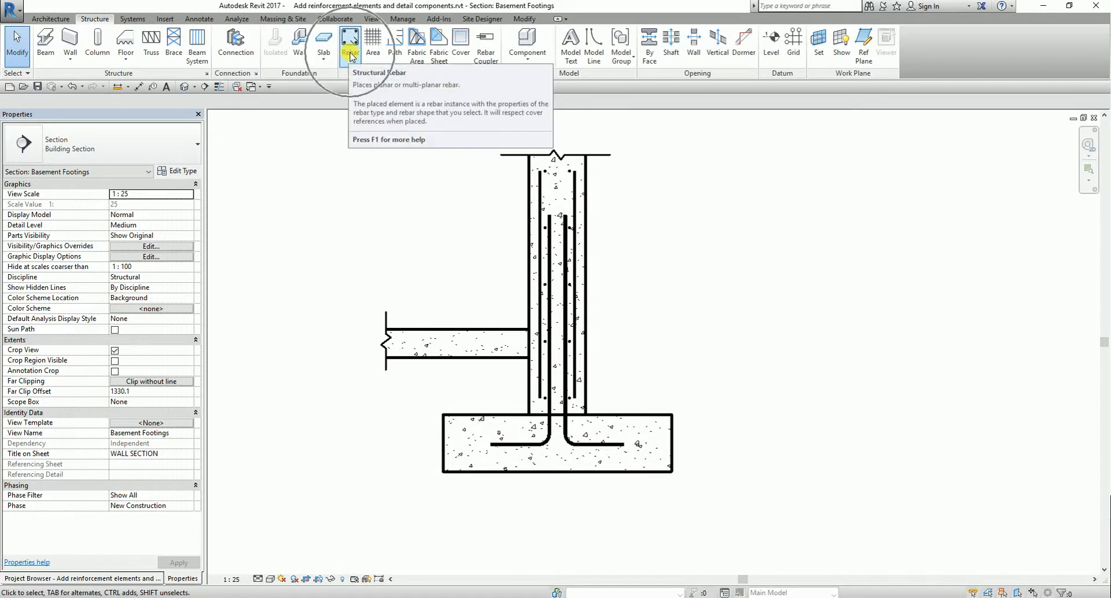
click(350, 53)
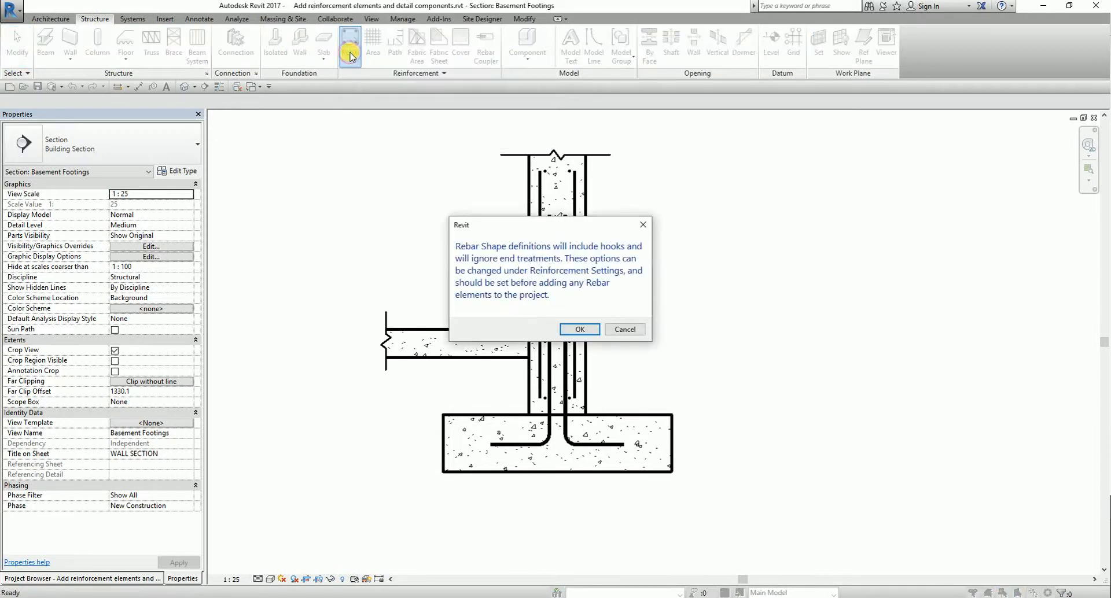
click(625, 329)
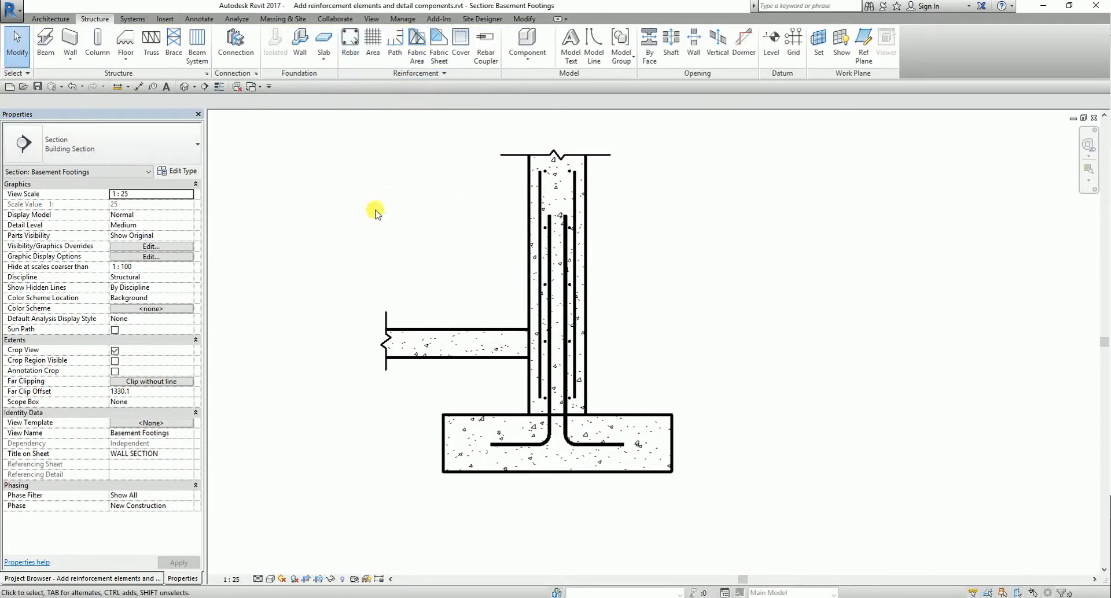
Start Structural Rebar with the default shape definitions, Parallel to Work Plane orientation and the 16M bar type
click(350, 47)
click(578, 330)
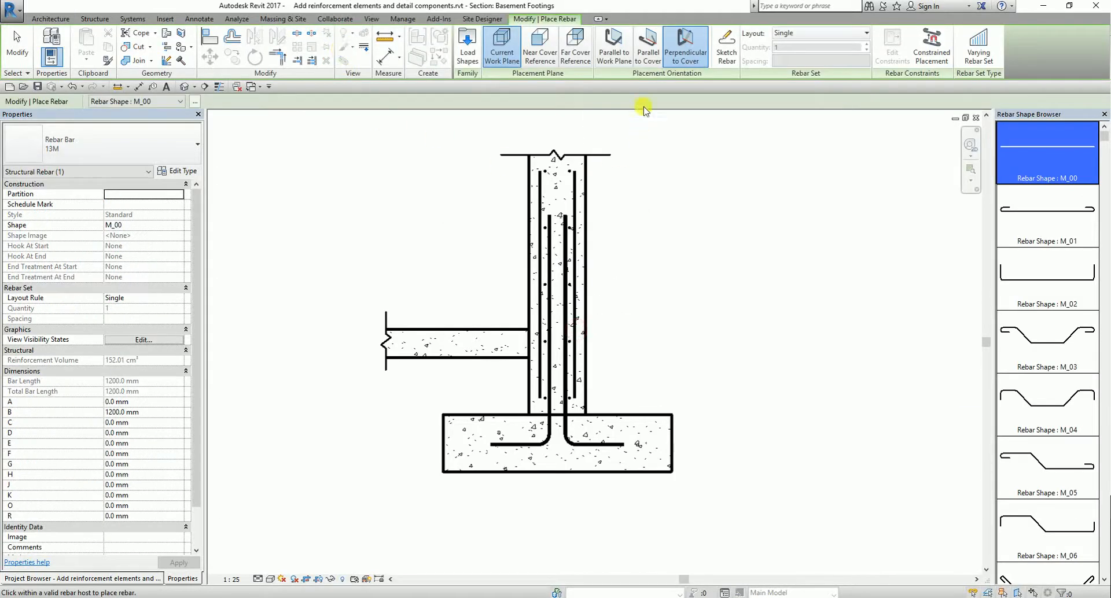
click(614, 55)
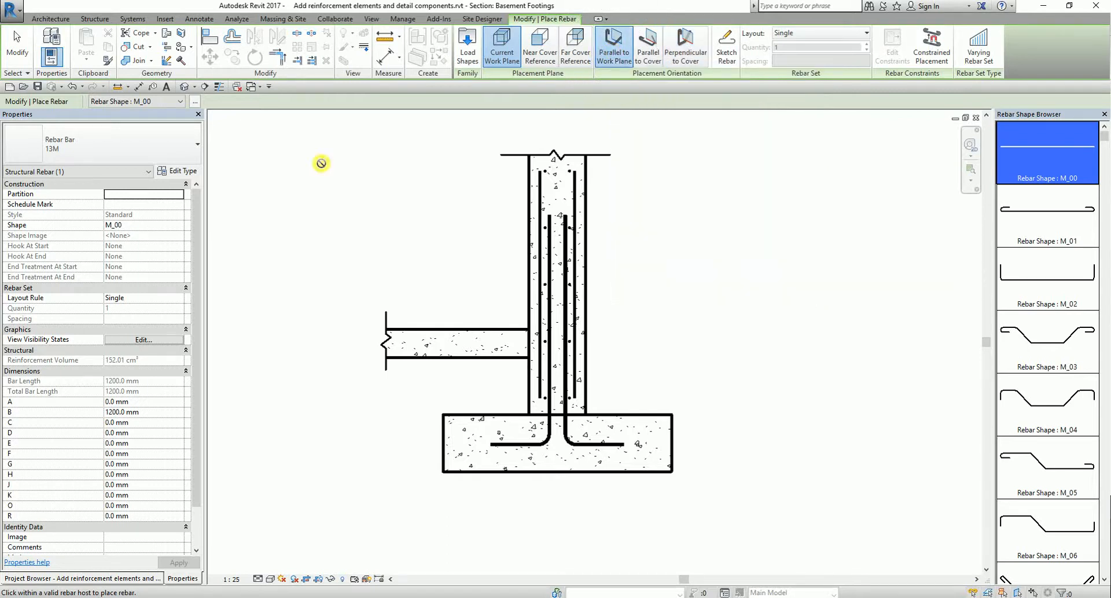
click(143, 153)
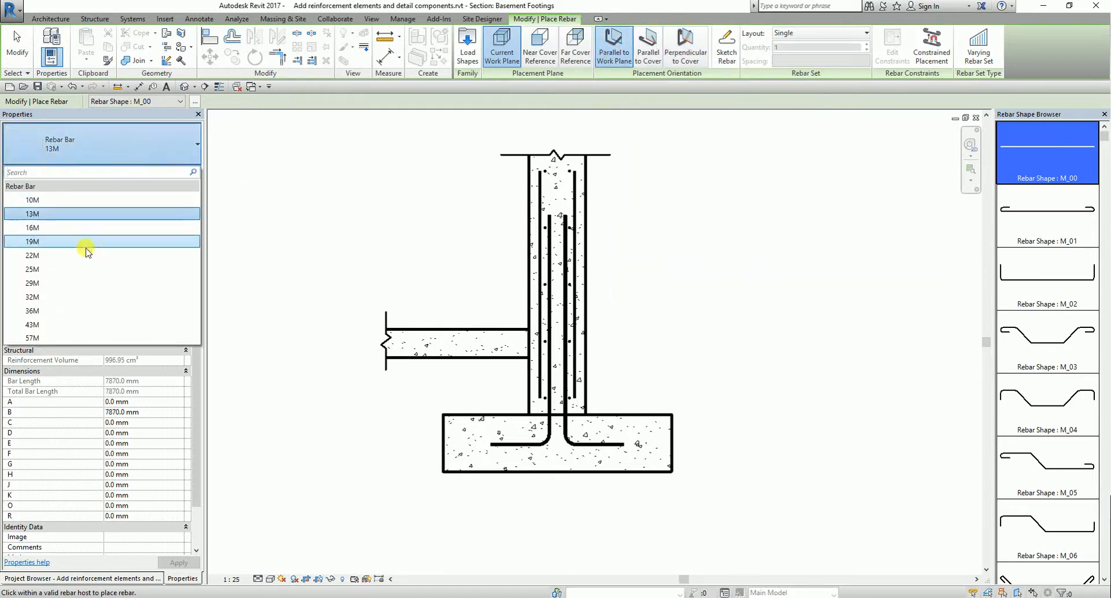
click(36, 228)
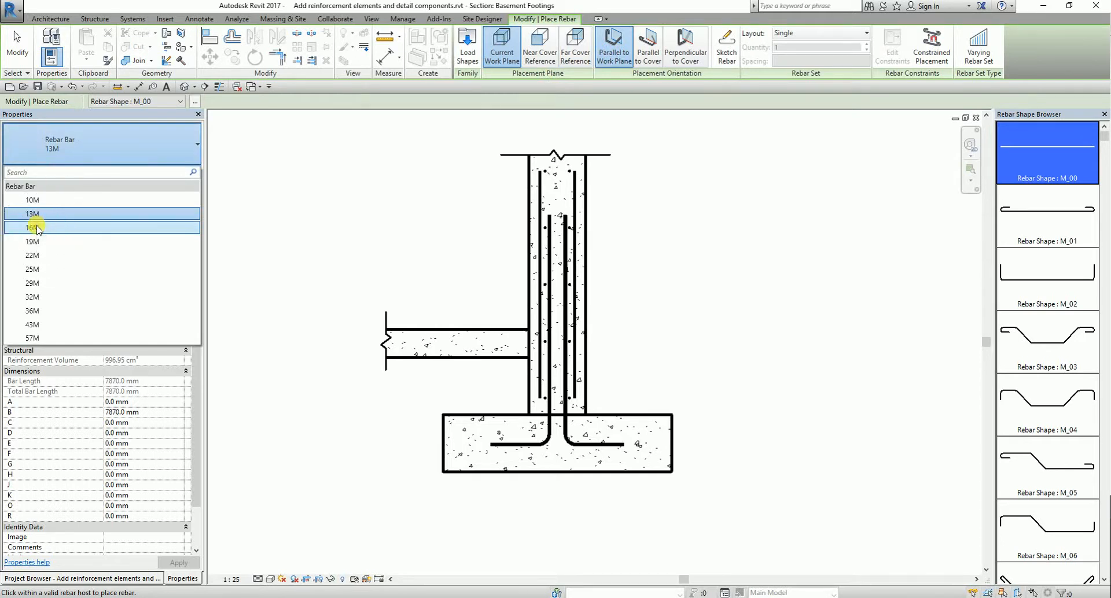
click(36, 226)
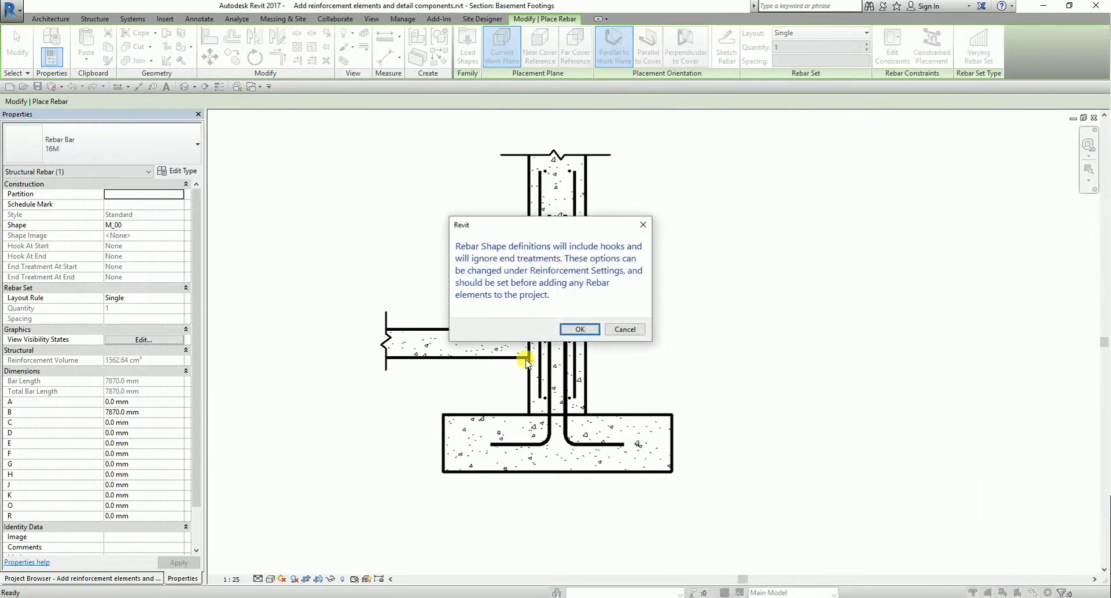
click(578, 329)
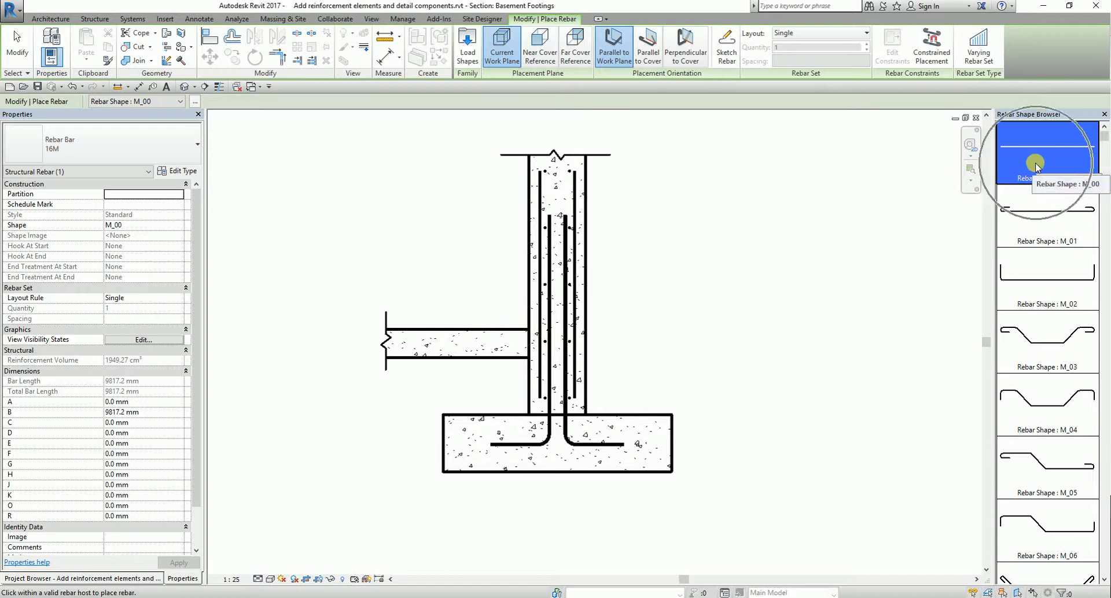
Place a straight M_00 rebar in the footing, along its bottom cover line
click(1077, 177)
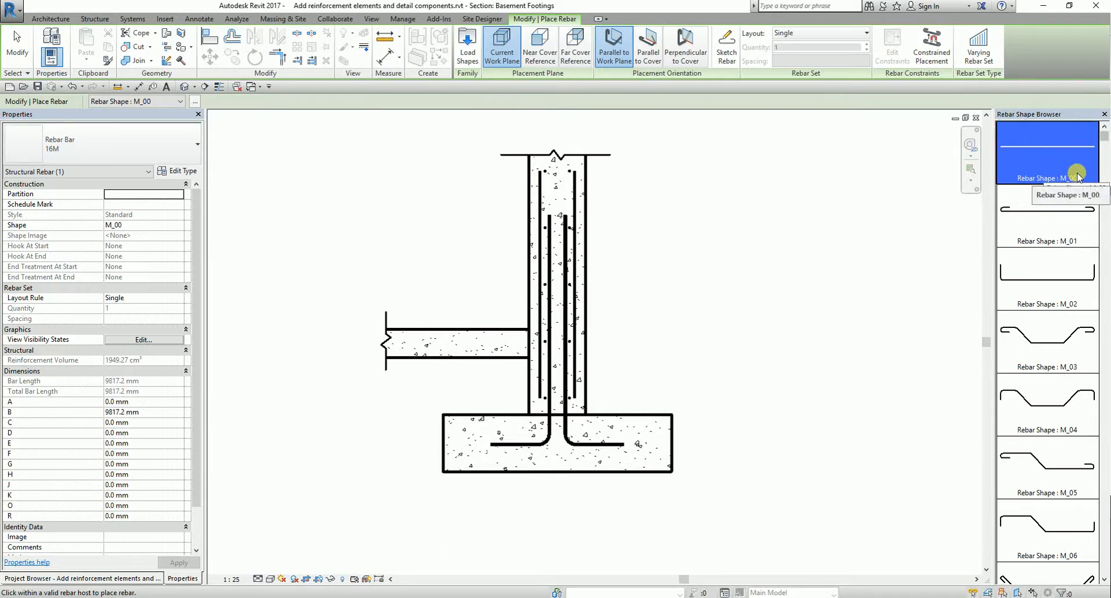
middle_drag(841, 303, 880, 183)
scroll(594, 384, up, 3)
middle_drag(602, 367, 545, 380)
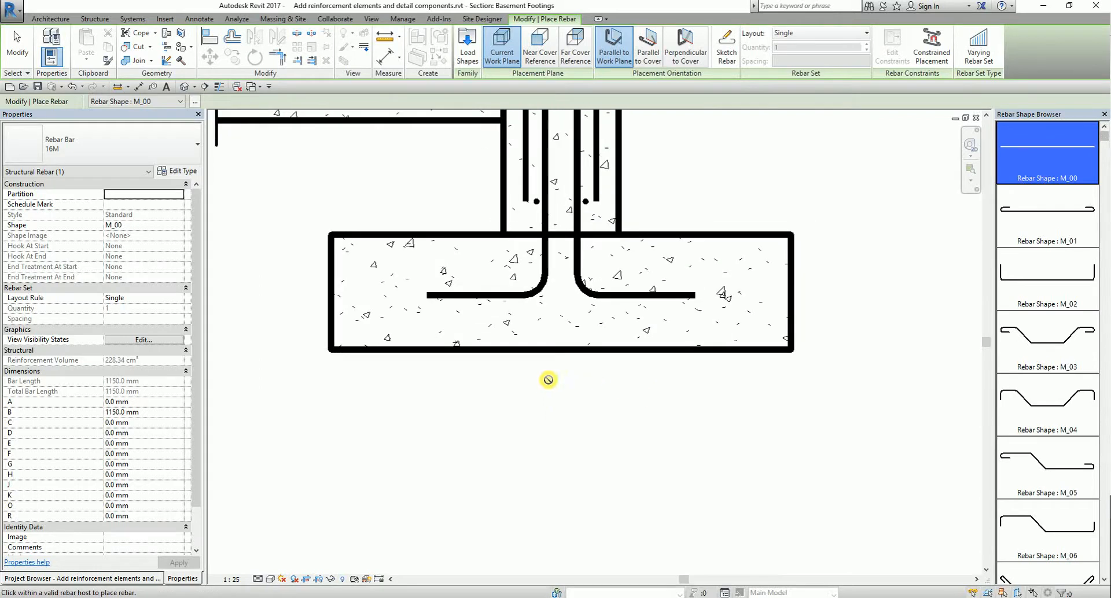
click(559, 342)
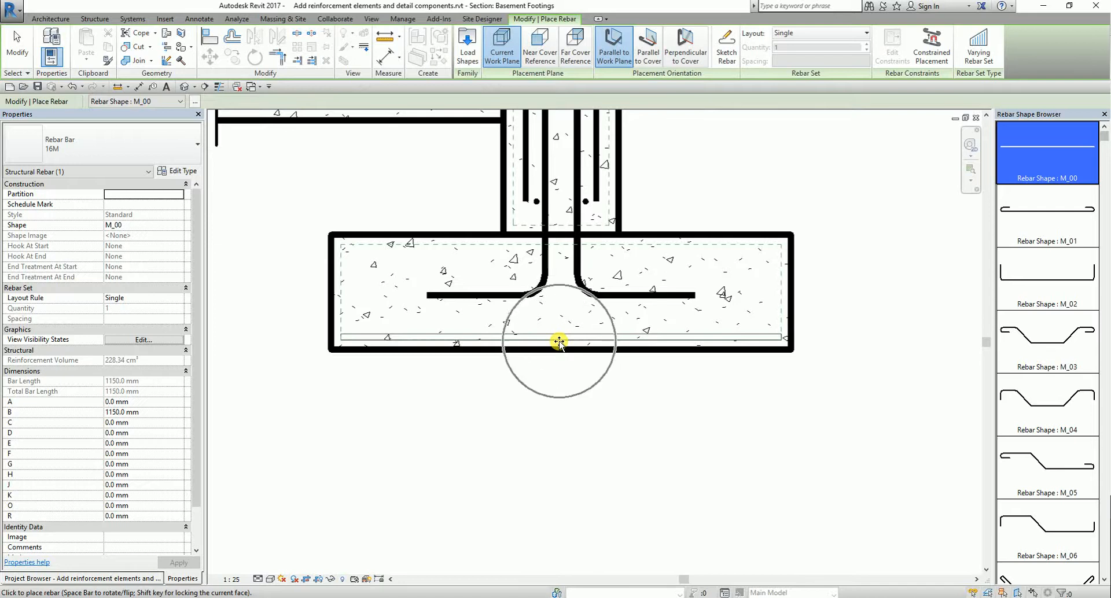
click(558, 341)
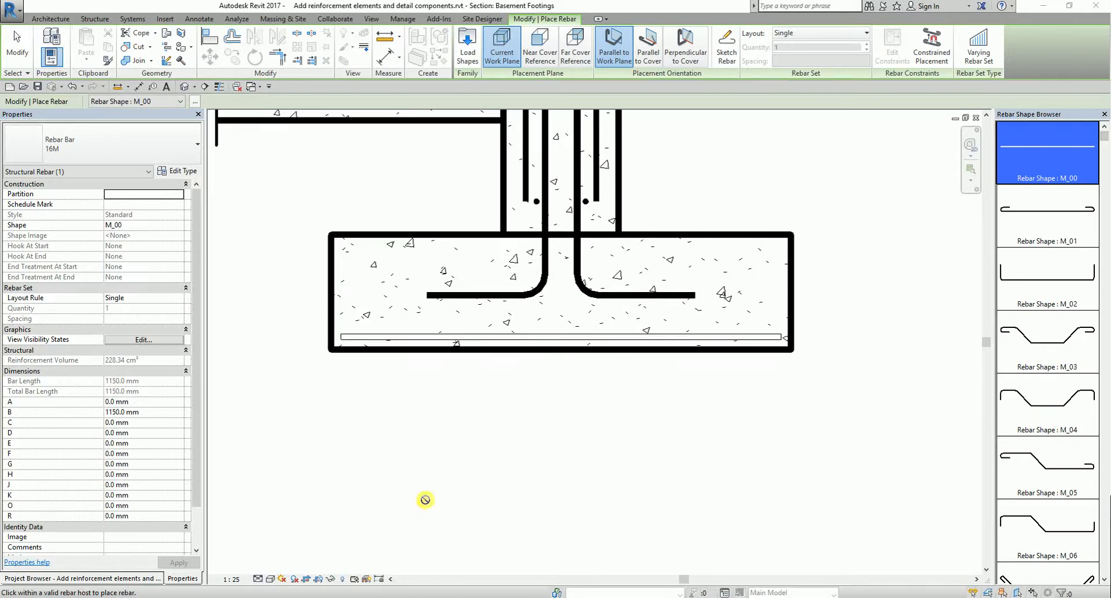
Set the section view's detail level to Fine and end the rebar placement
click(257, 579)
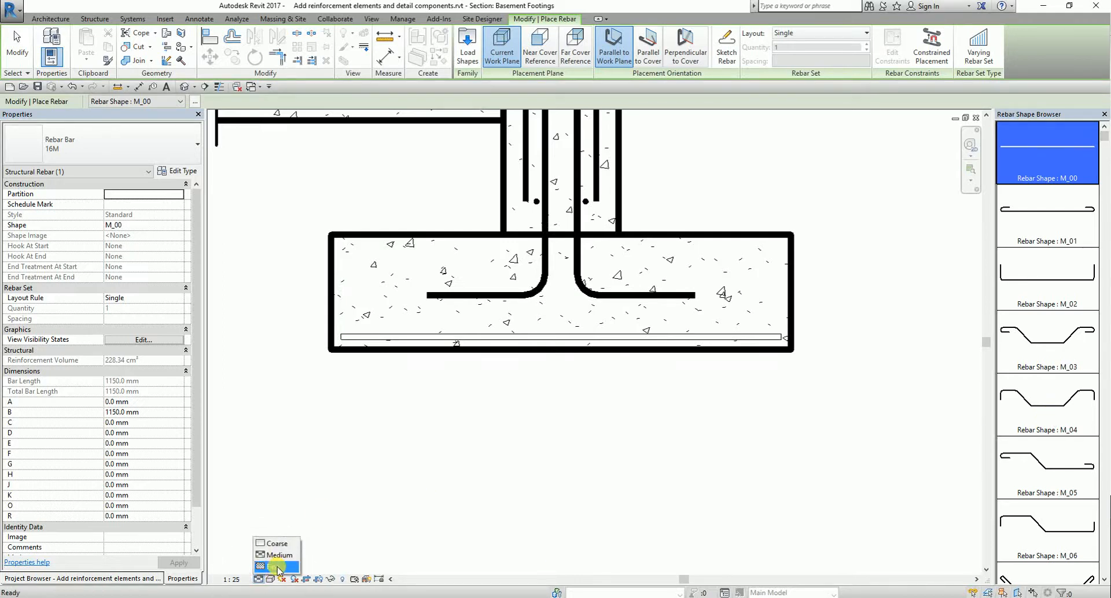
click(273, 566)
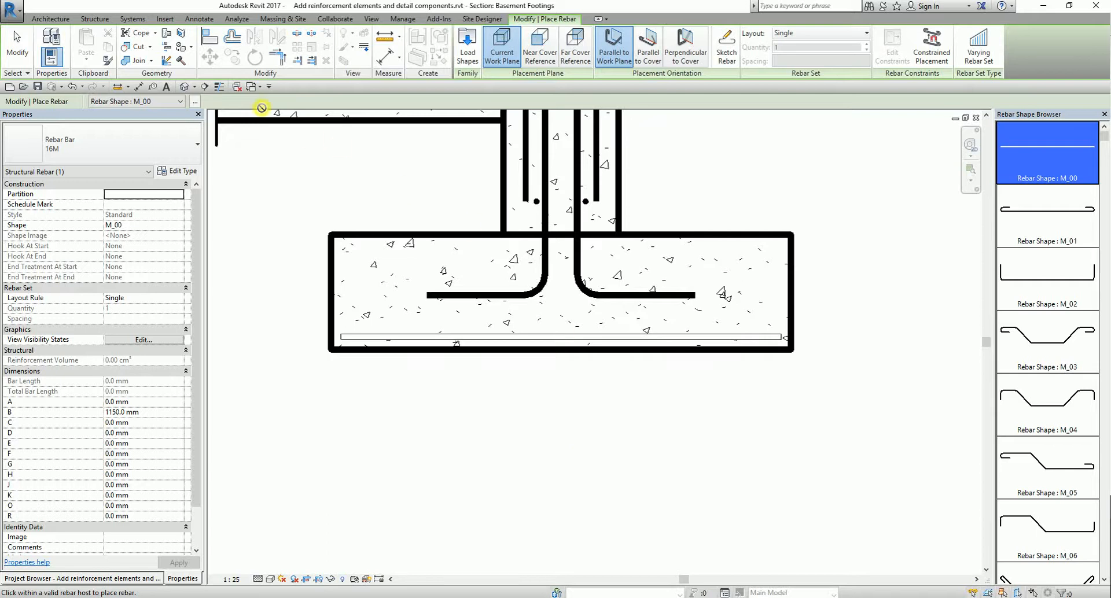
click(22, 55)
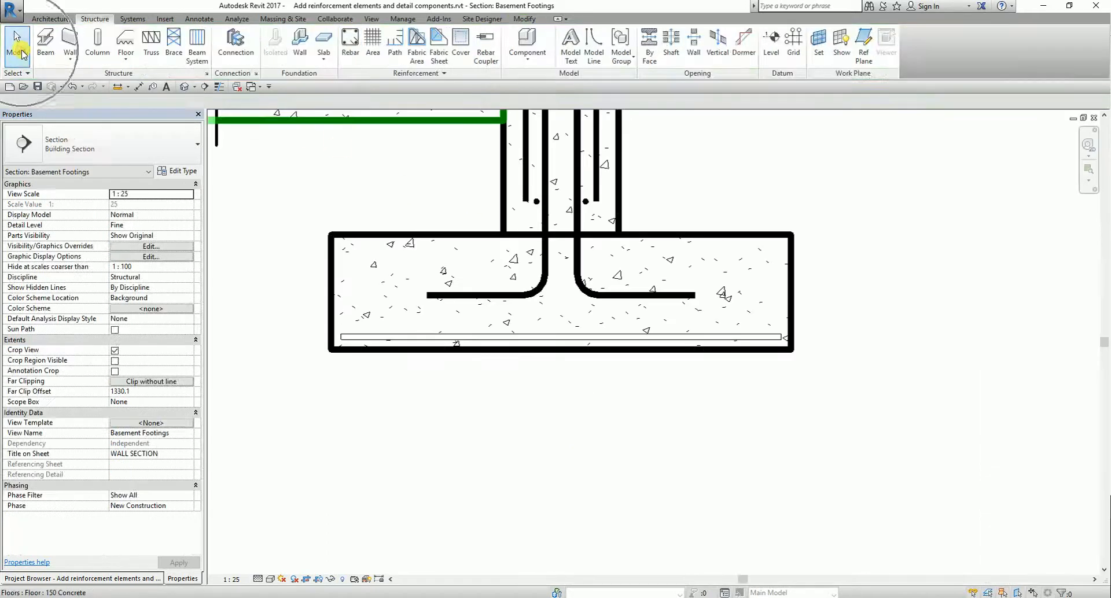
Set the bearing footing's bottom-face rebar cover to Cast against earth <75 mm> and apply it
click(761, 237)
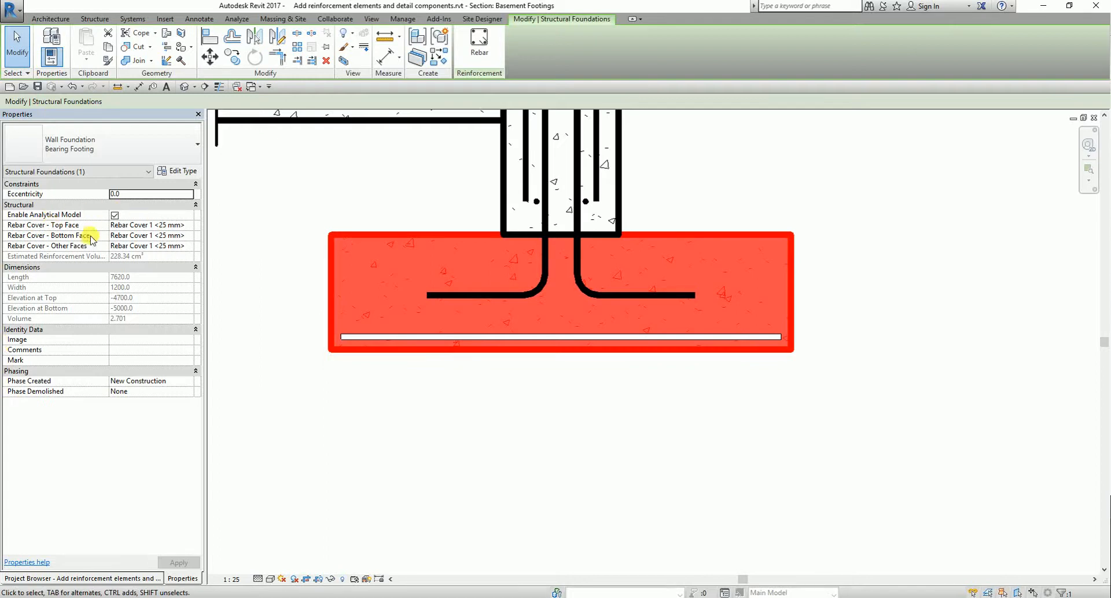
key(ctrl)
key(ctrl)
key(ctrl)
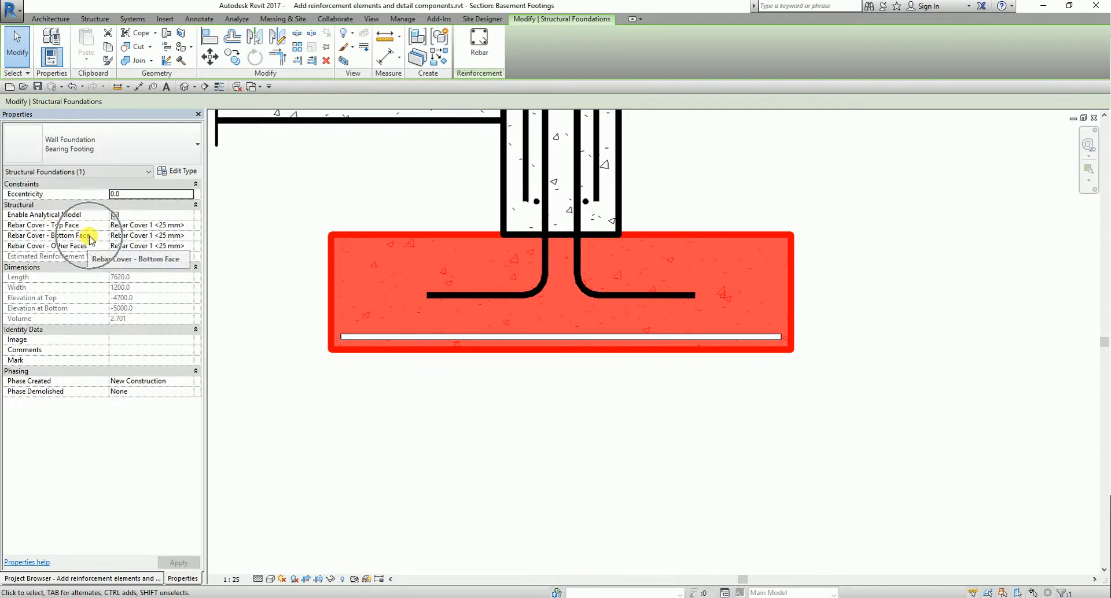
click(162, 235)
click(188, 236)
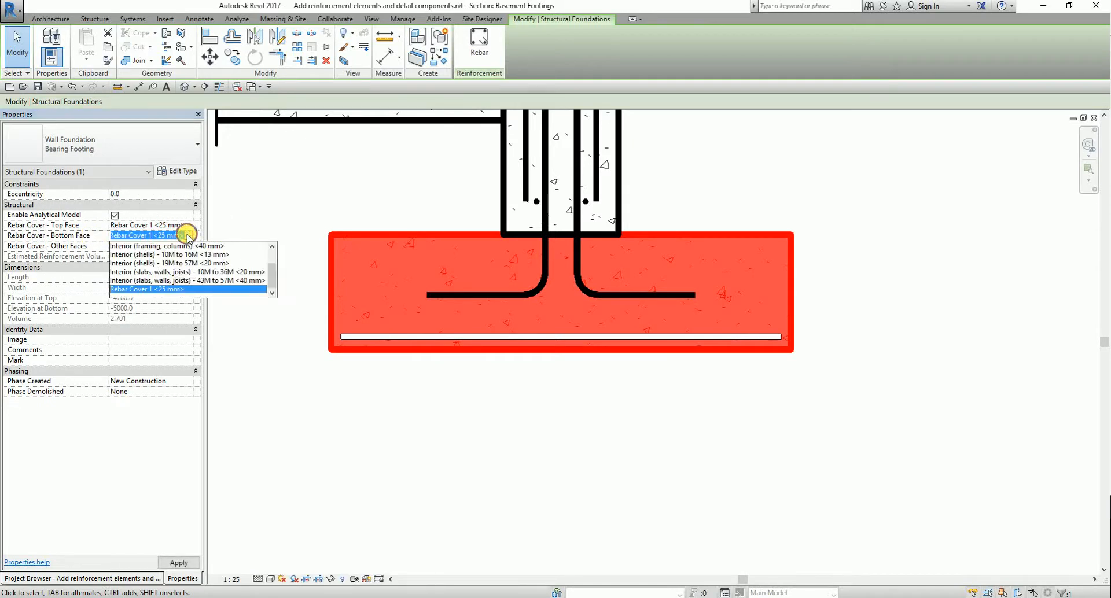
scroll(166, 265, up, 2)
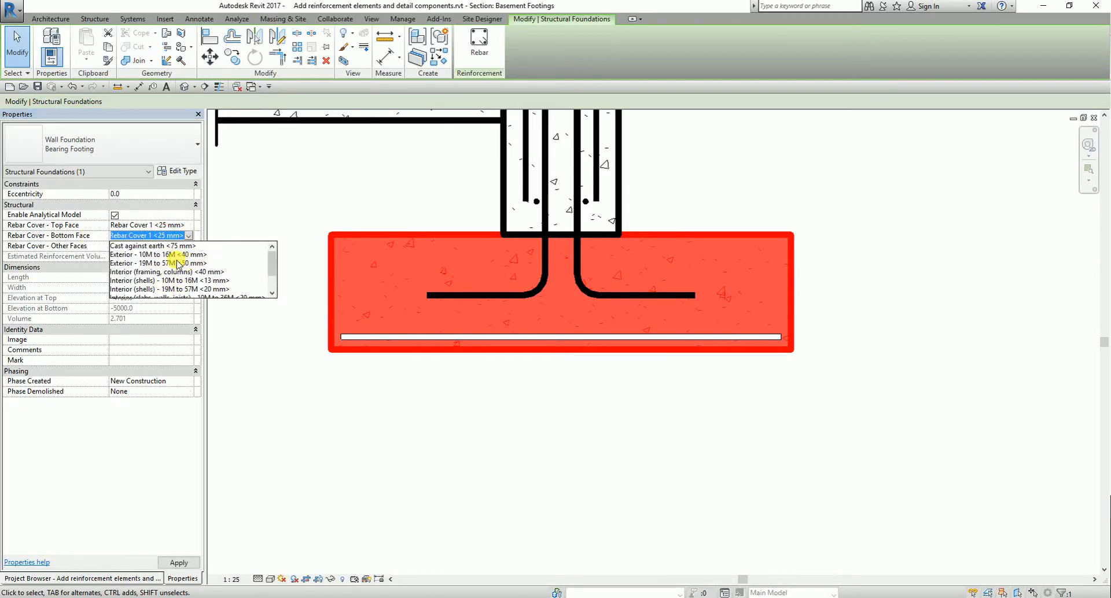
click(149, 246)
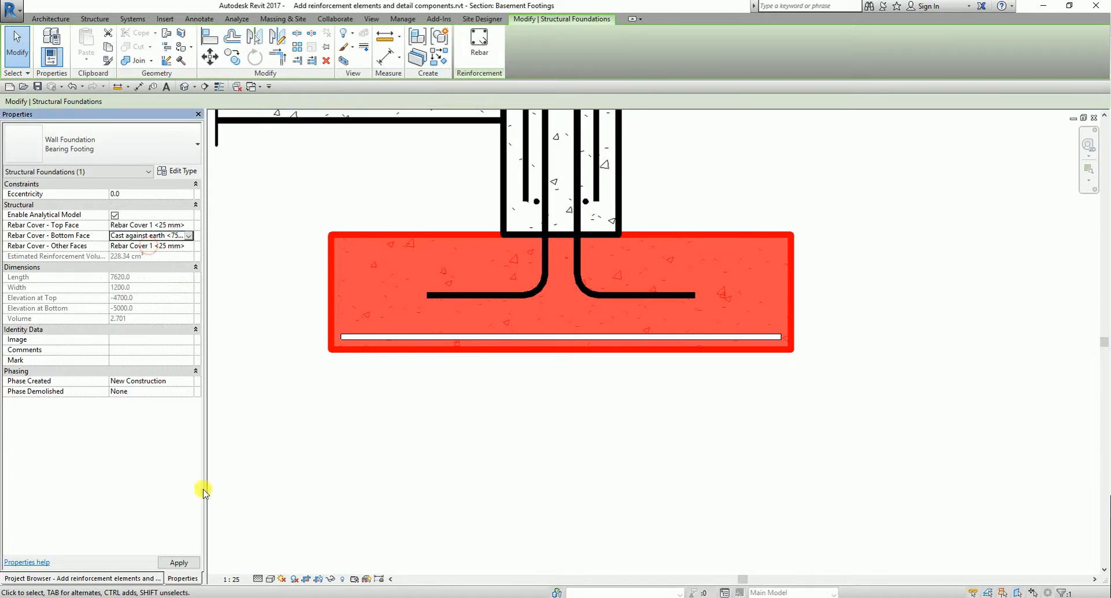
click(179, 562)
click(423, 509)
Start Structural Rebar with the straight M_00 shape and 16M bar, and set the placement orientation to Perpendicular to Cover
scroll(386, 347, up, 2)
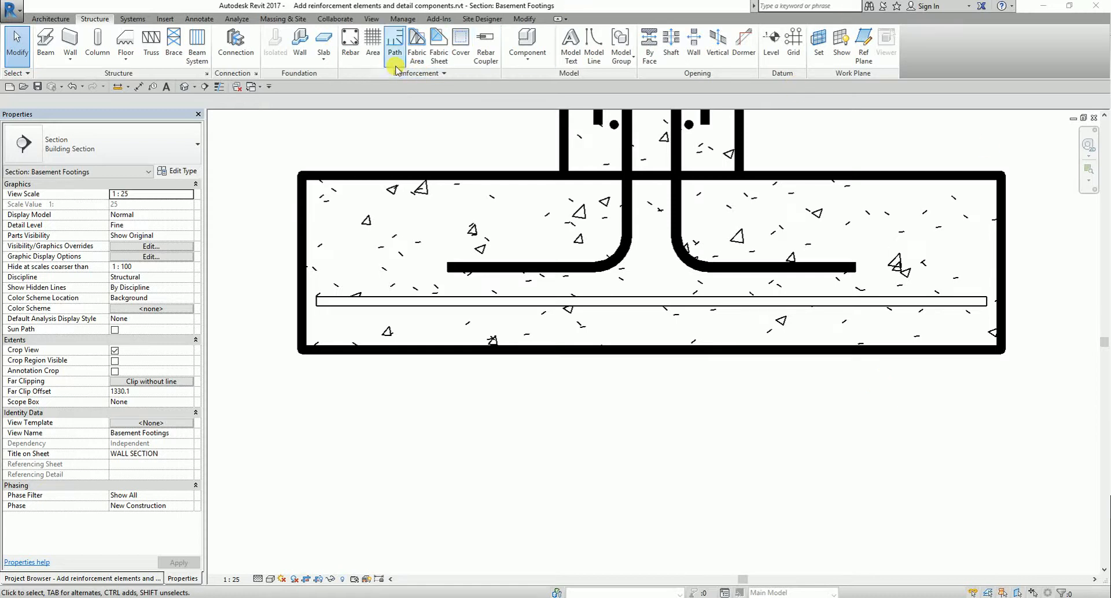
click(350, 45)
click(349, 45)
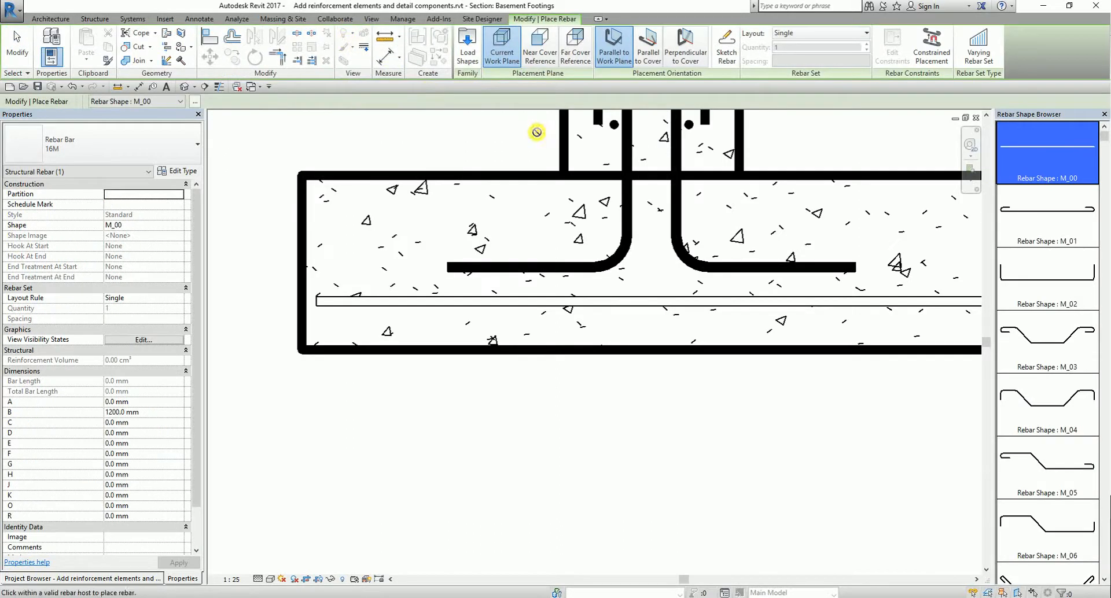
click(691, 56)
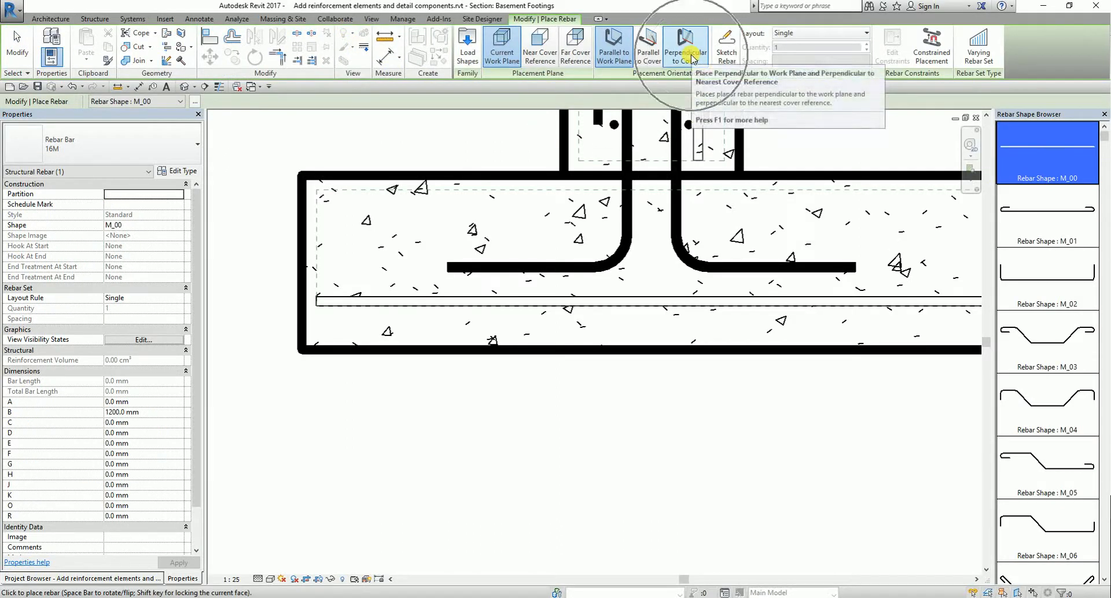
click(654, 30)
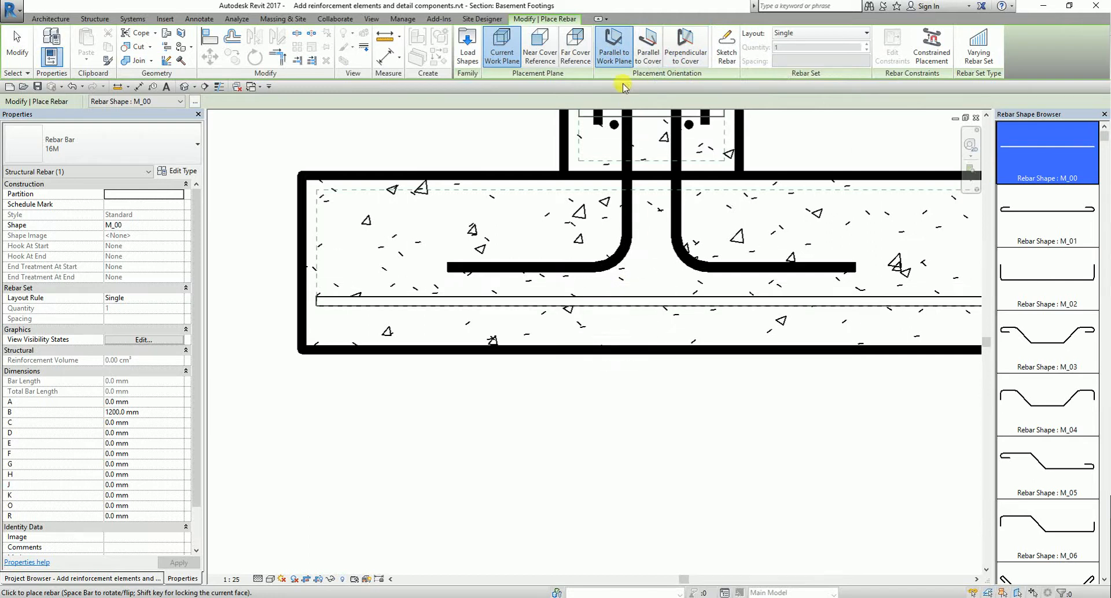
click(614, 55)
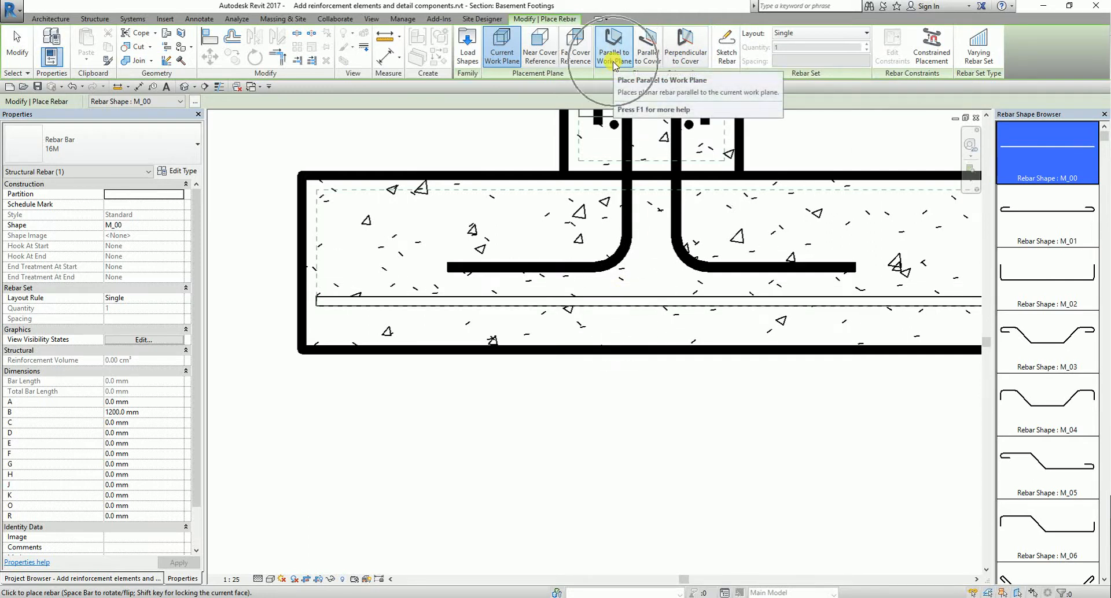
click(688, 53)
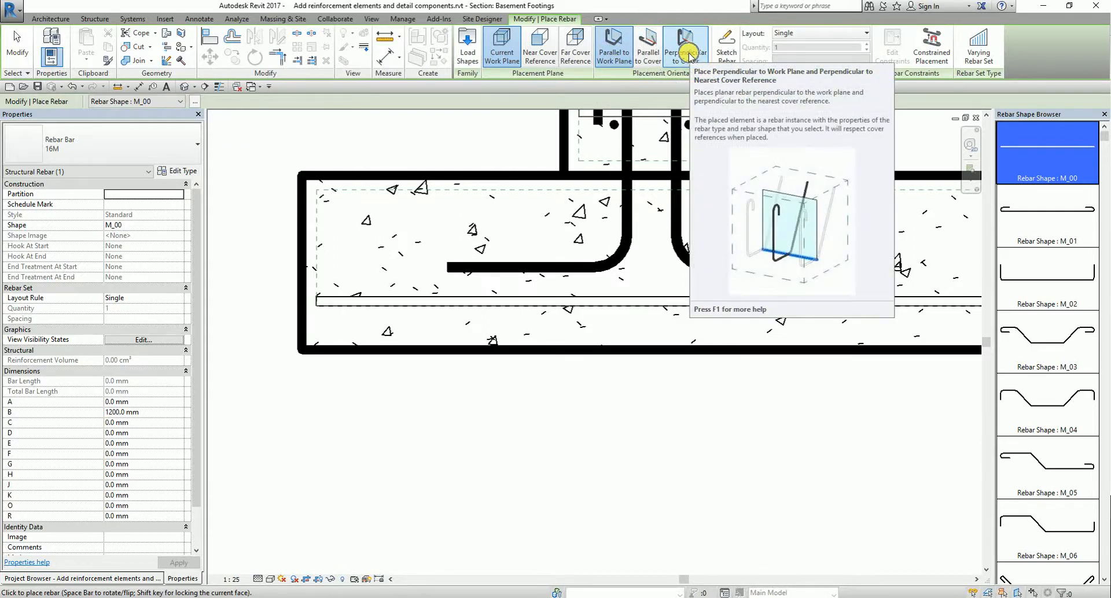
click(689, 55)
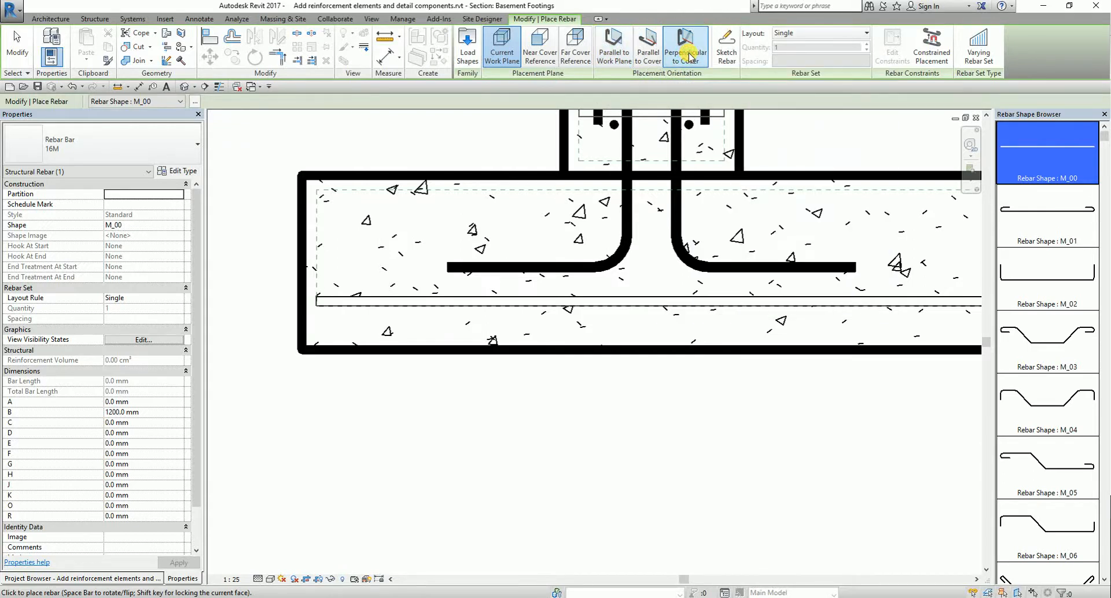
Place one lengthwise bar in the footing, just above the middle of the transverse bar, and end the rebar placement
click(653, 287)
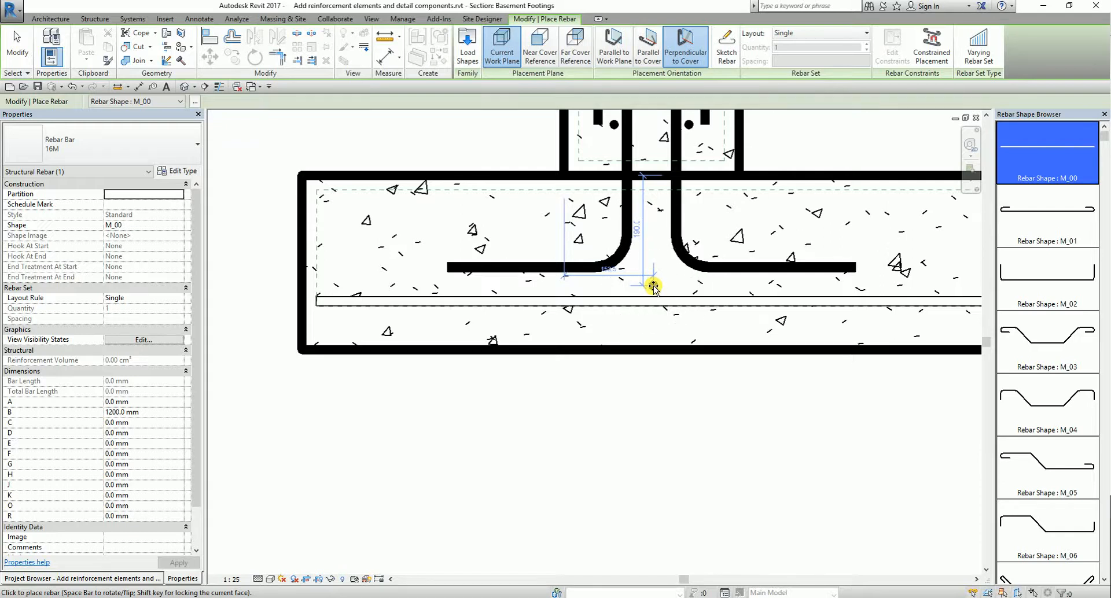
click(653, 285)
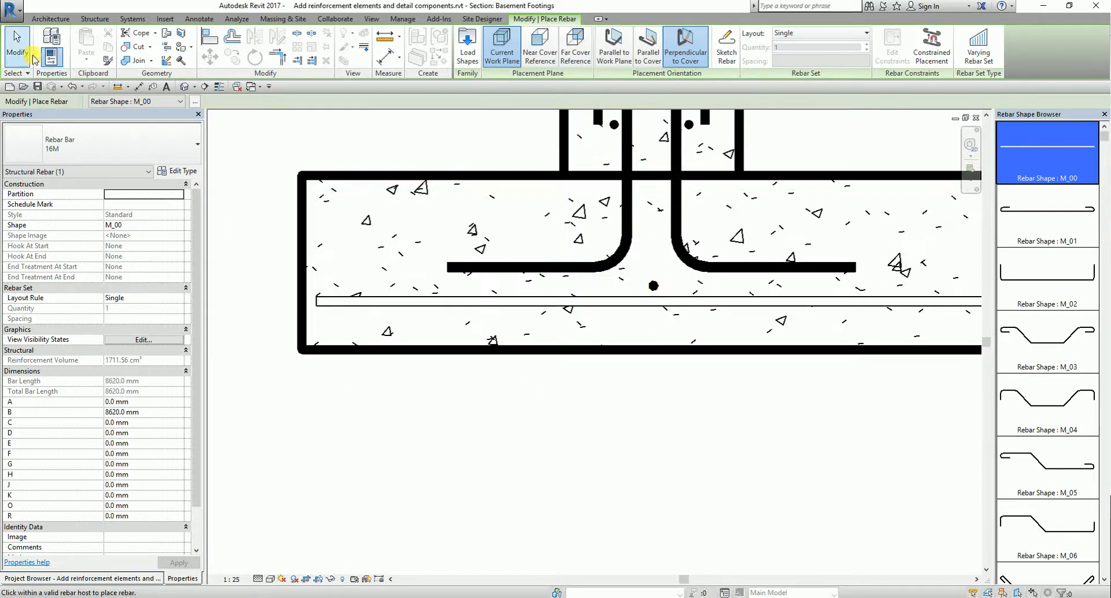
click(16, 51)
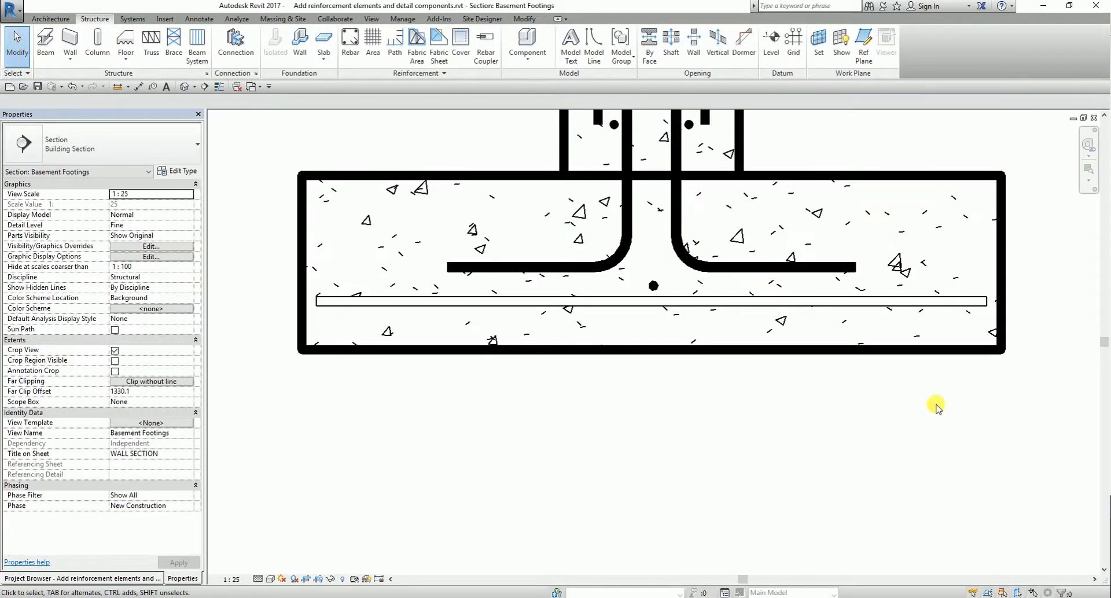
Set the layout of both footing bars to Maximum Spacing with a spacing of 300 mm
scroll(629, 375, down, 2)
scroll(630, 370, up, 2)
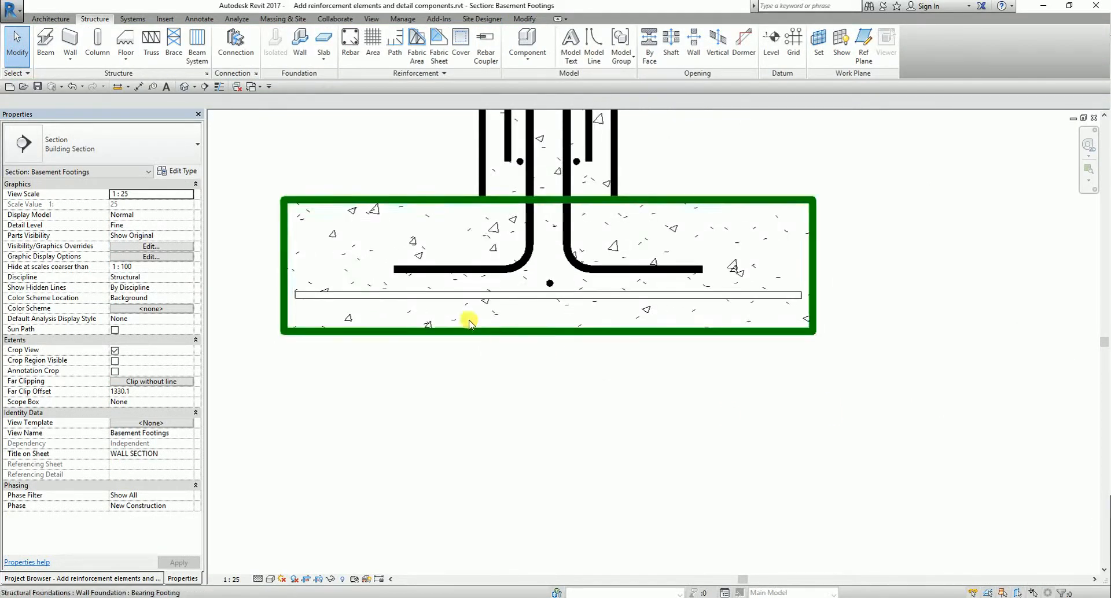
click(599, 294)
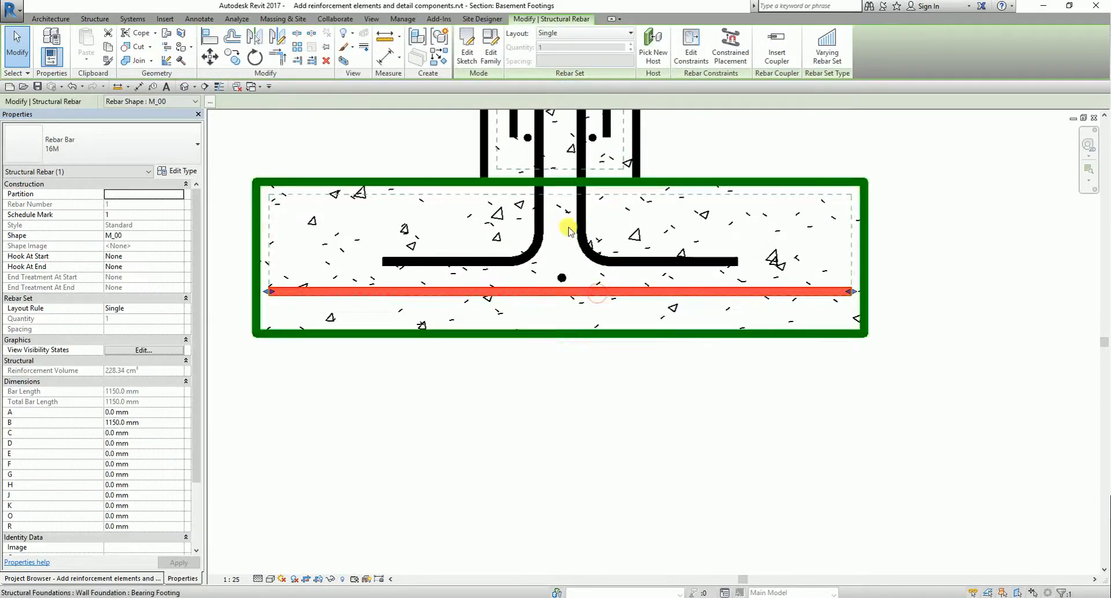
ctrl+click(562, 278)
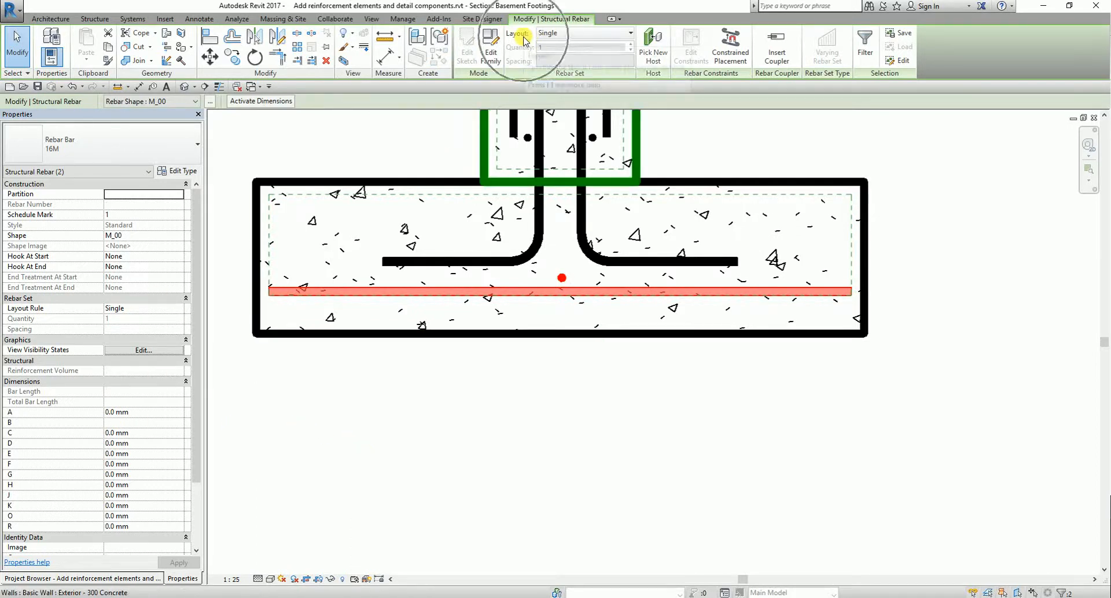
click(569, 34)
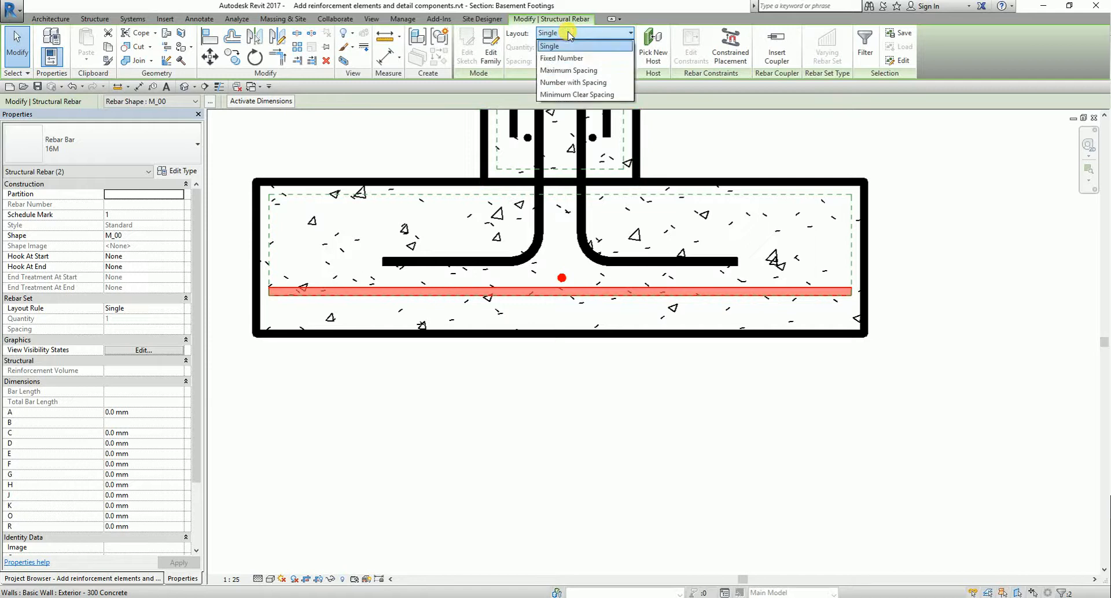
click(582, 70)
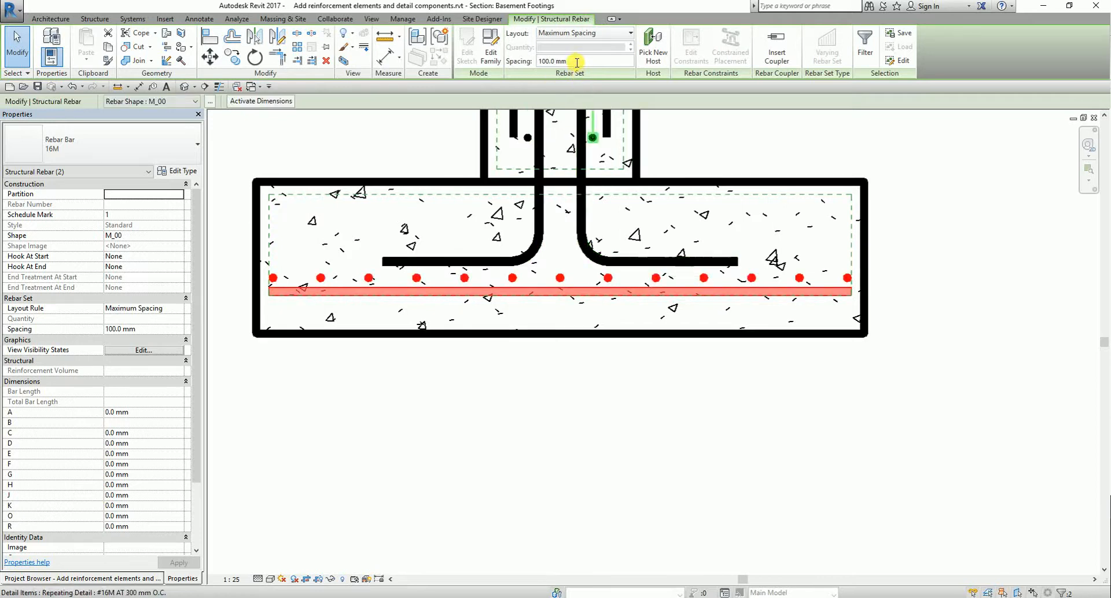
double_click(576, 61)
key(Return)
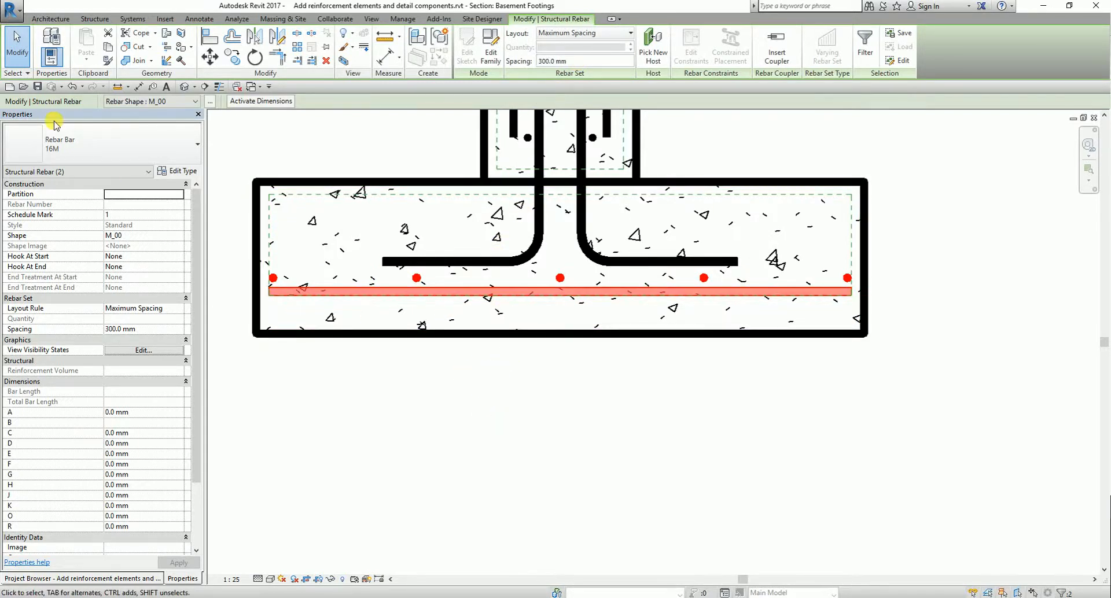
click(18, 50)
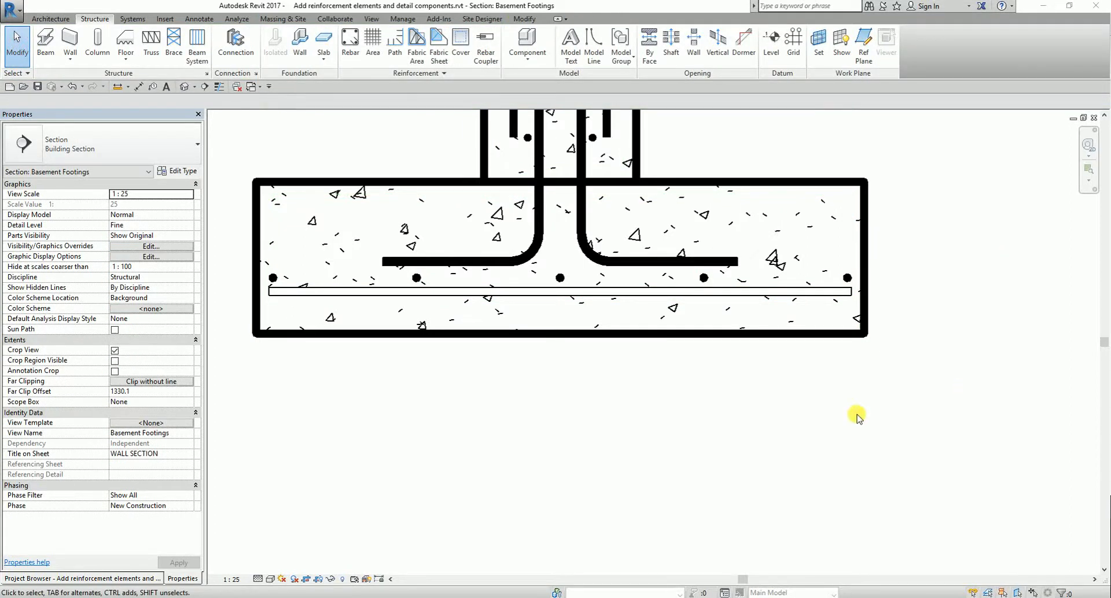
Change the Bearing Footing type's width to 1500 mm and its foundation thickness to 450 mm
scroll(645, 421, down, 3)
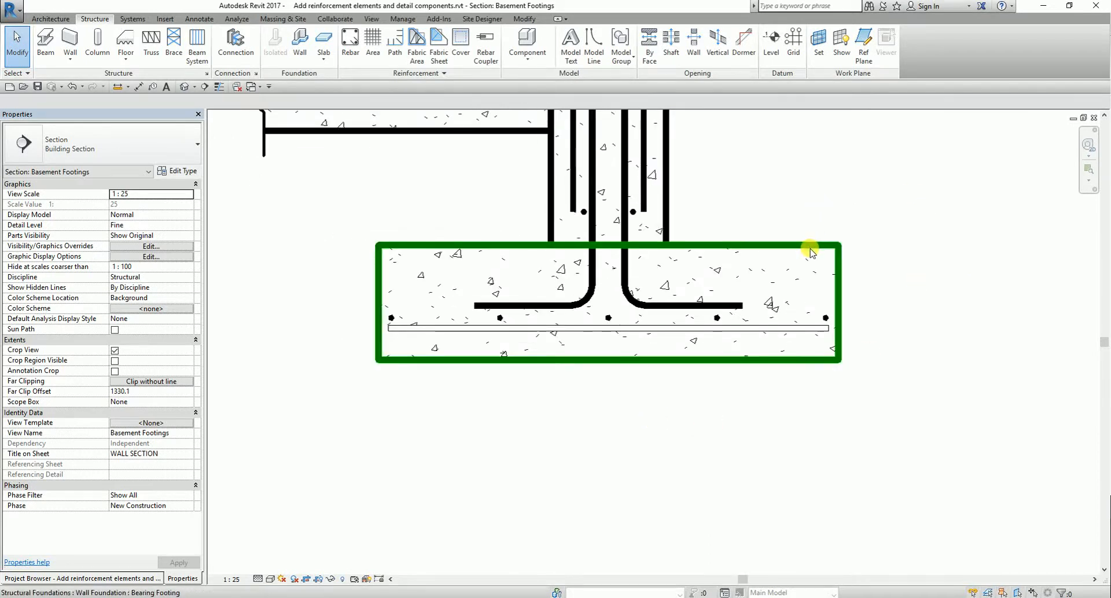
click(811, 250)
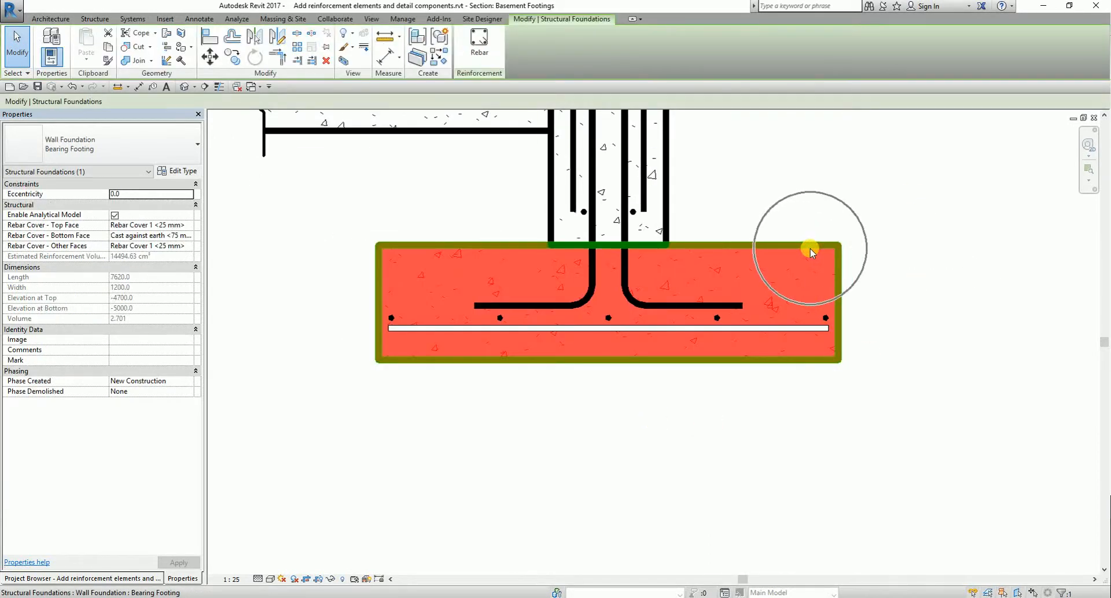
click(180, 175)
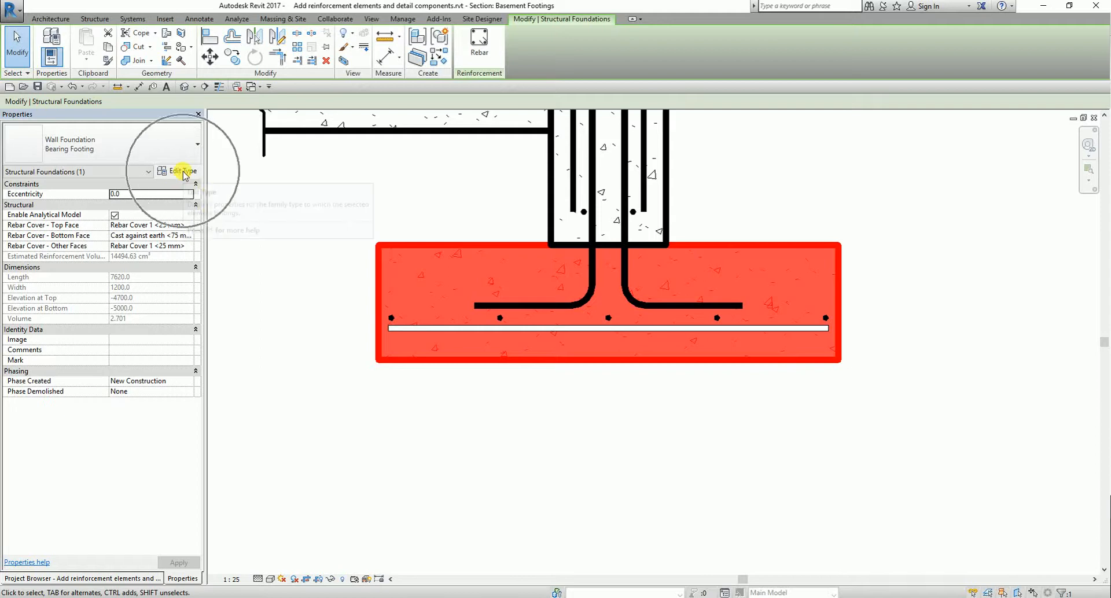
click(263, 299)
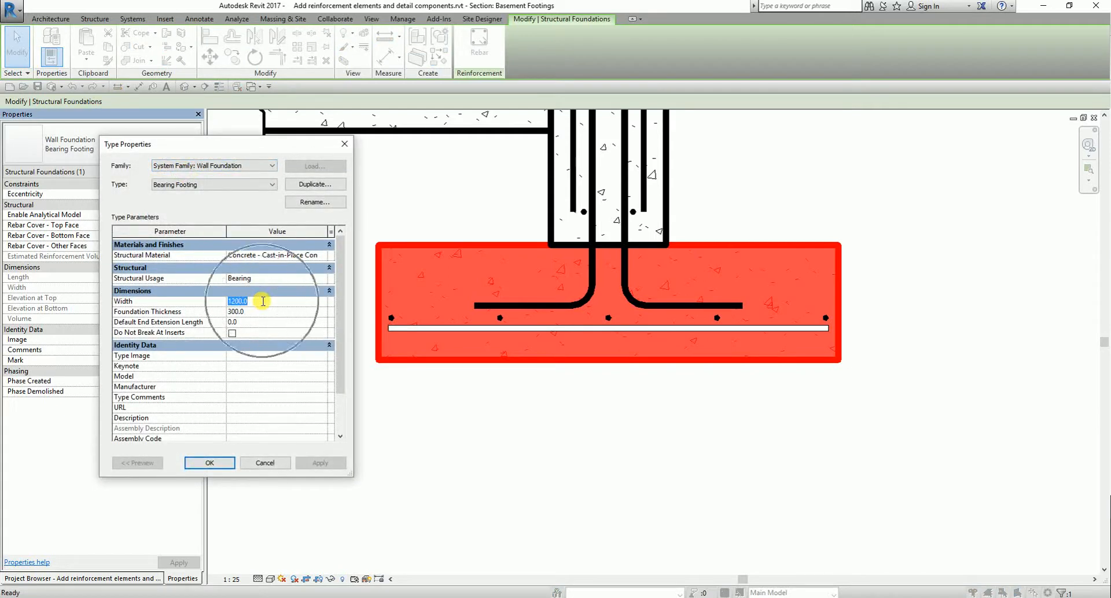
text(15)
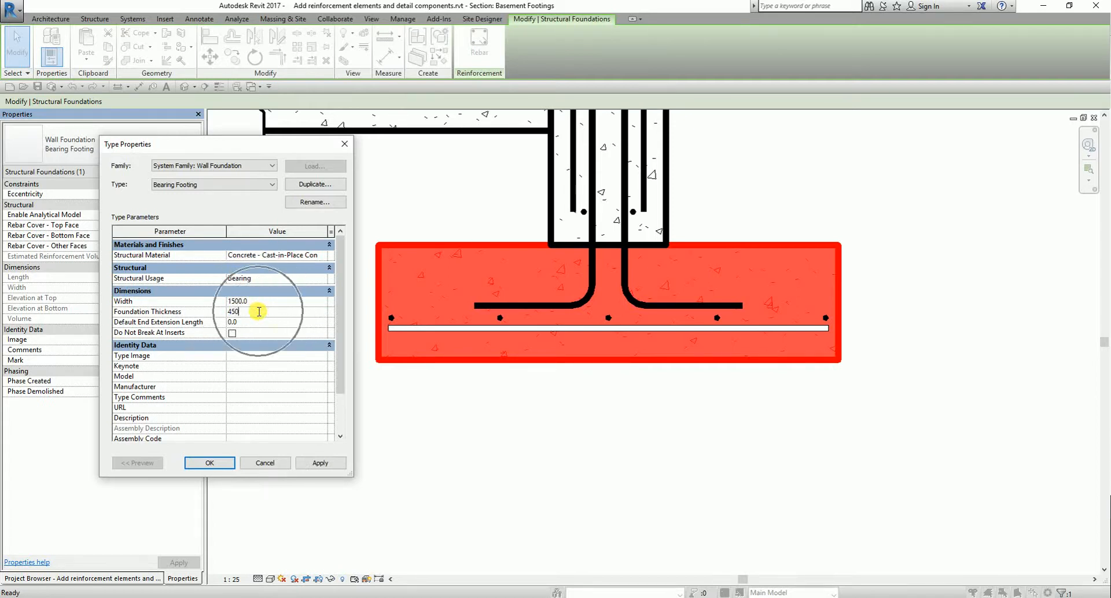
click(217, 465)
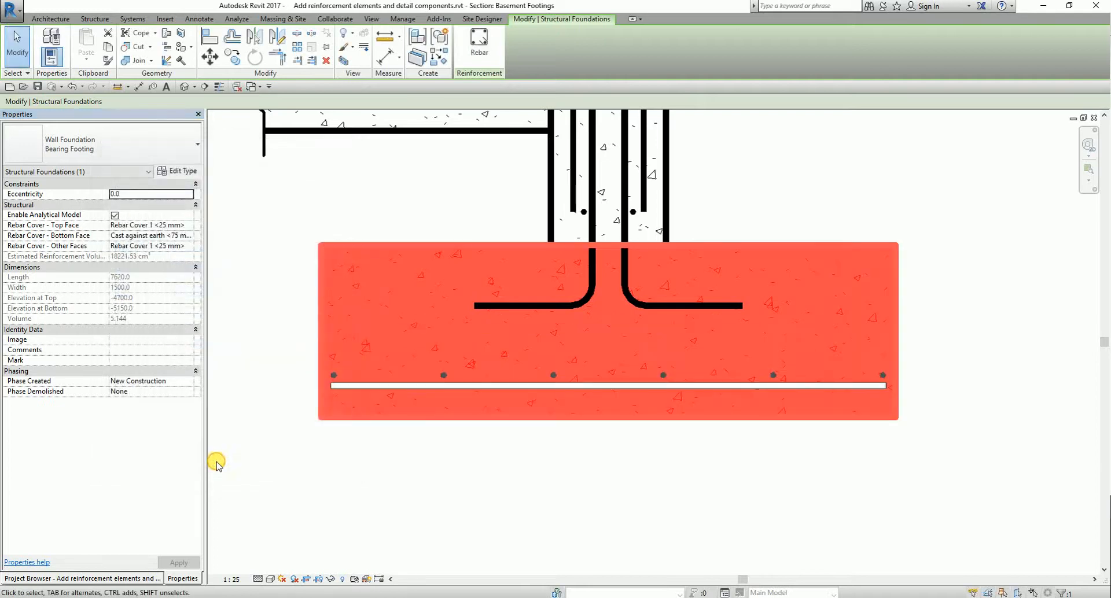
click(596, 487)
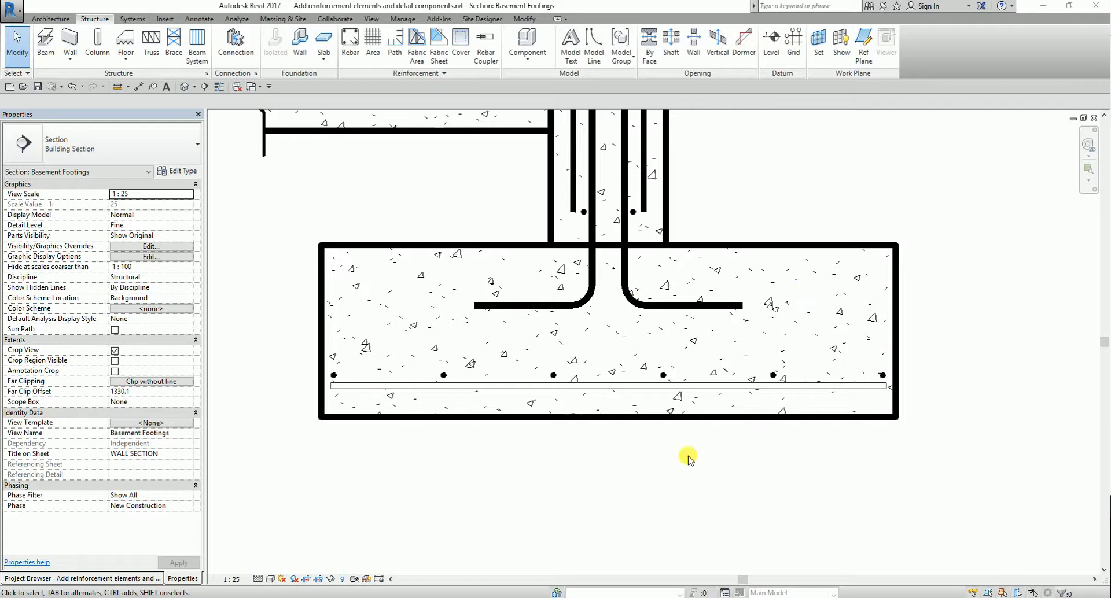
click(509, 386)
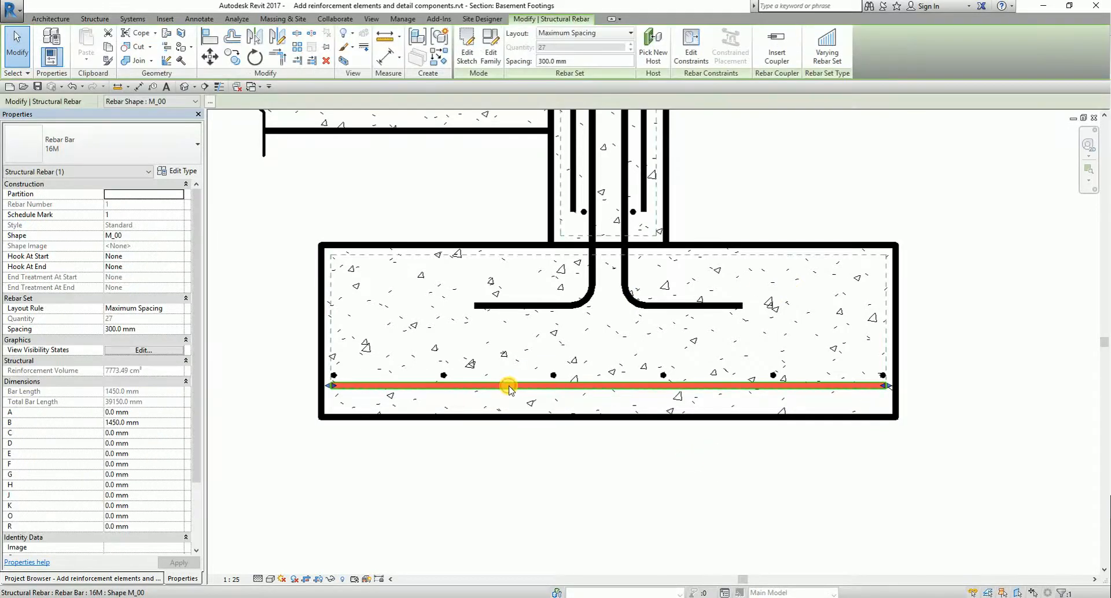
ctrl+click(554, 376)
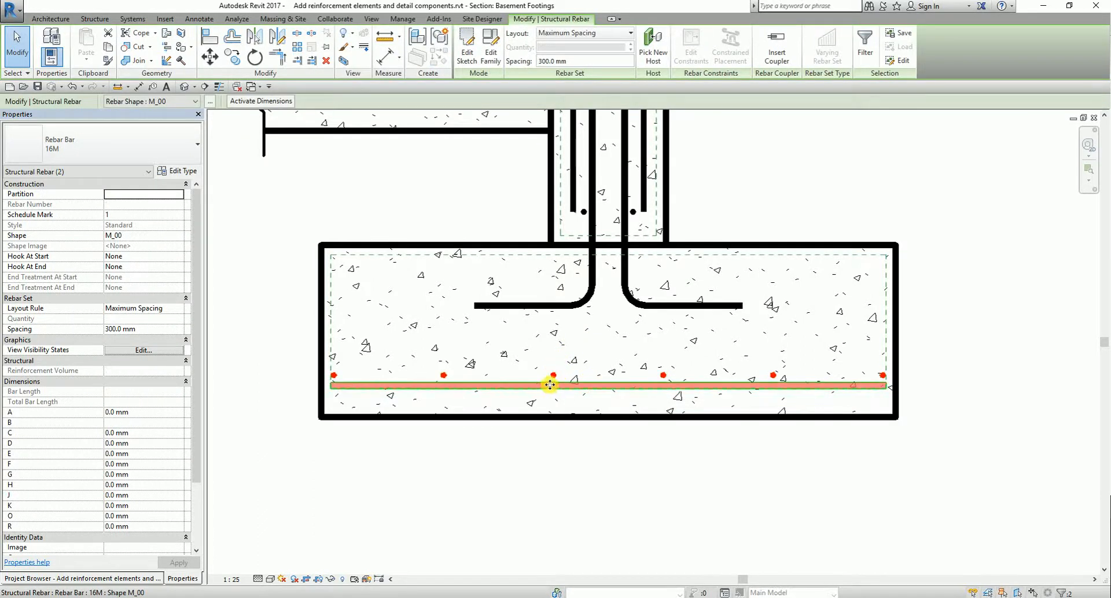
click(542, 448)
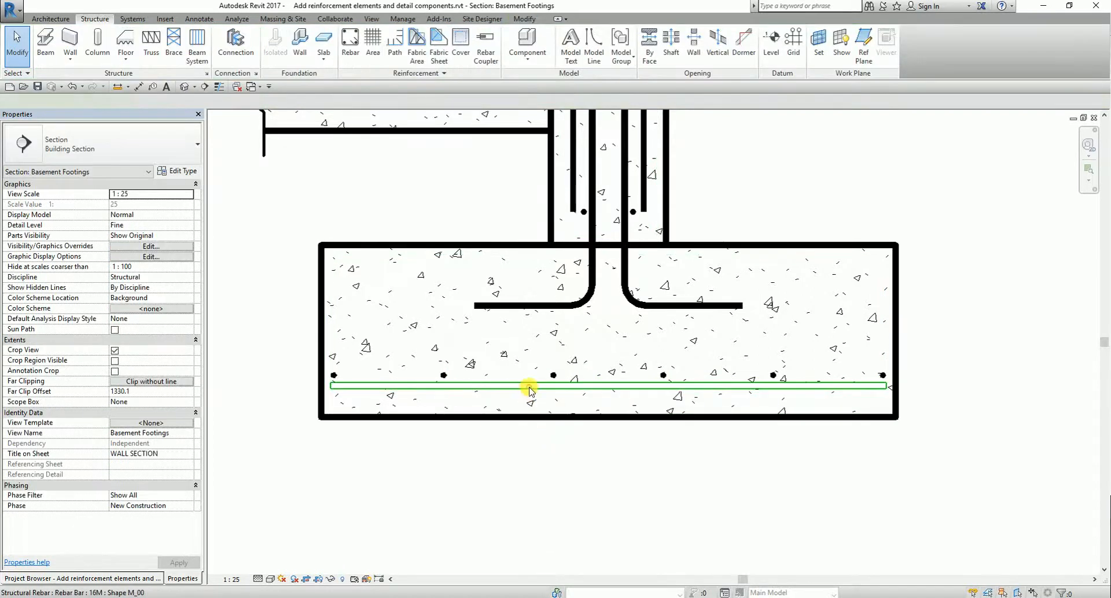
For both footing rebar sets, turn on View unobscured and View as solid in the Footing Rebar 3D view
click(529, 385)
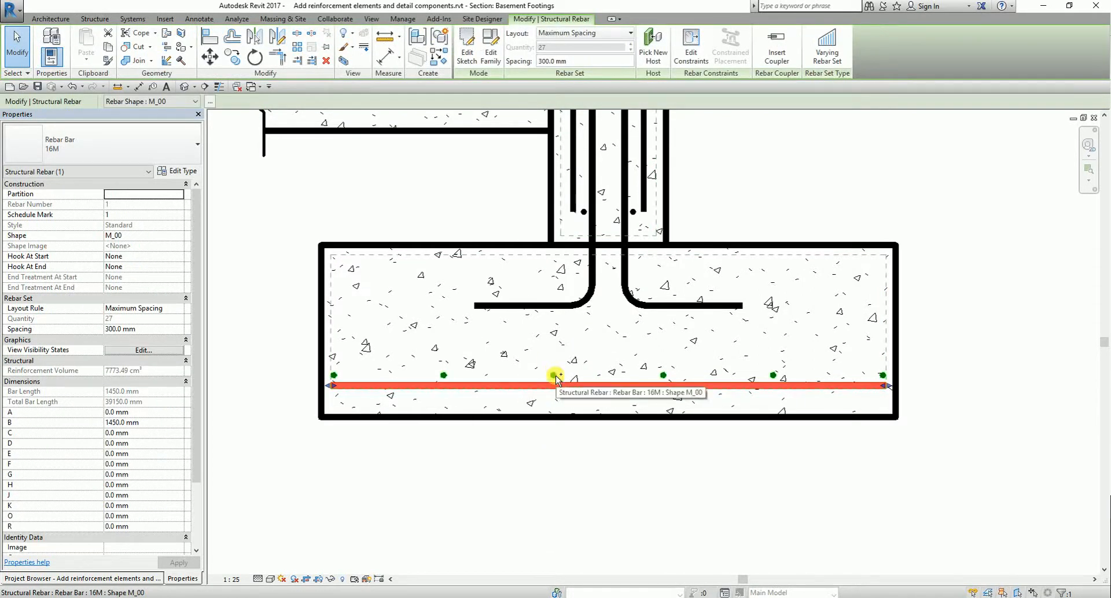
ctrl+click(555, 376)
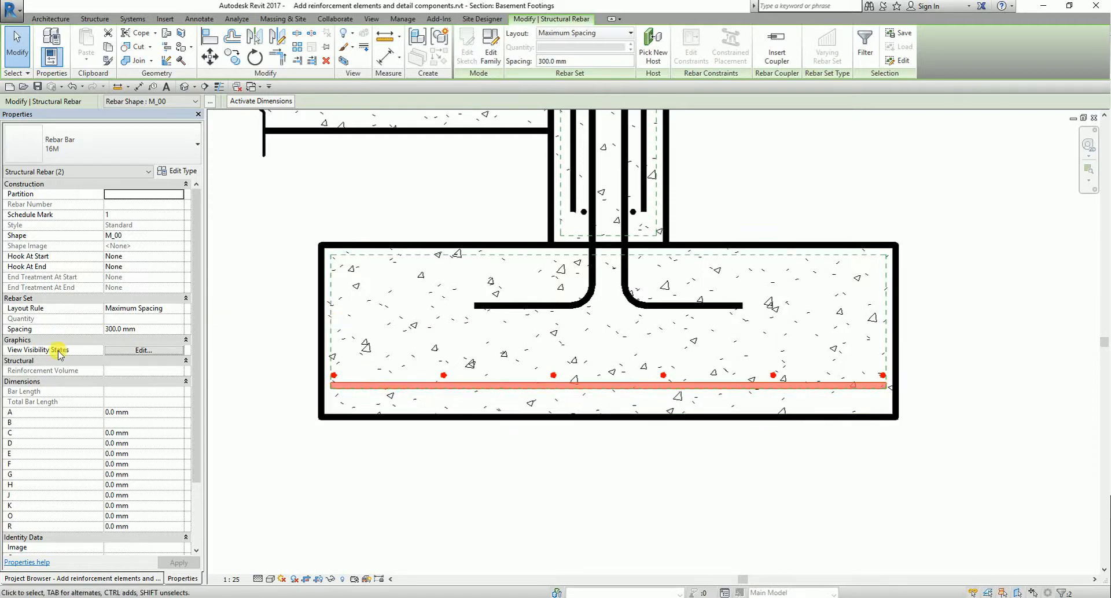
key(ctrl)
click(142, 350)
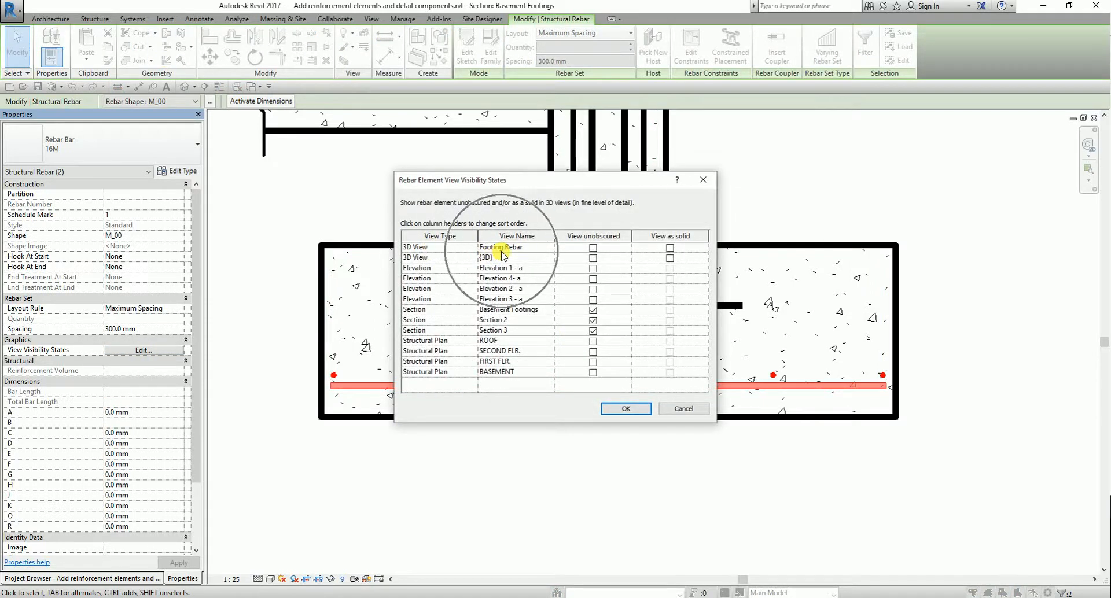
click(593, 249)
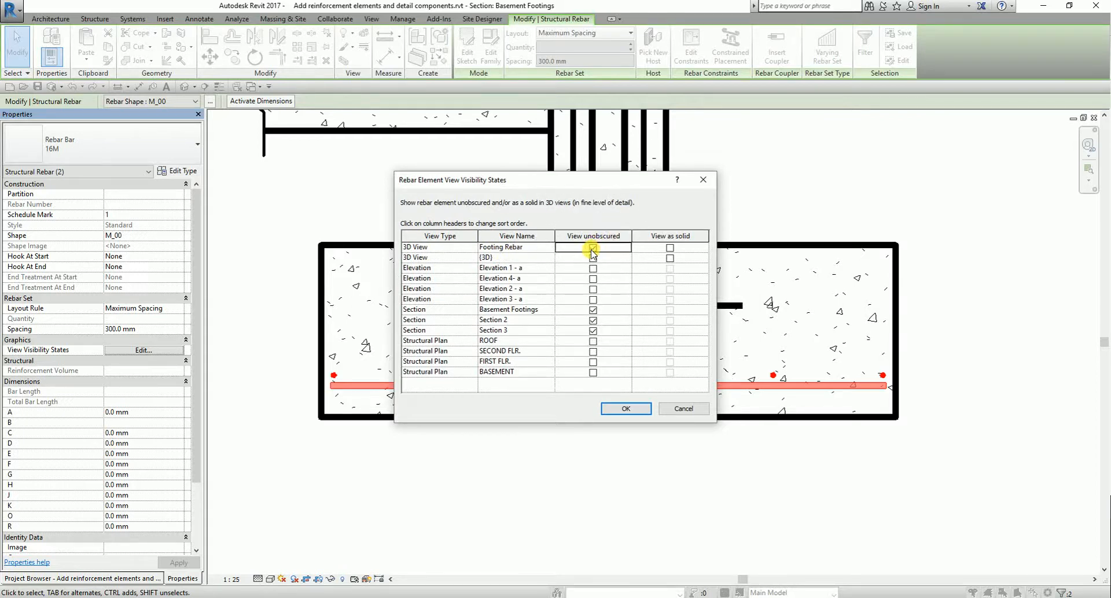
click(670, 249)
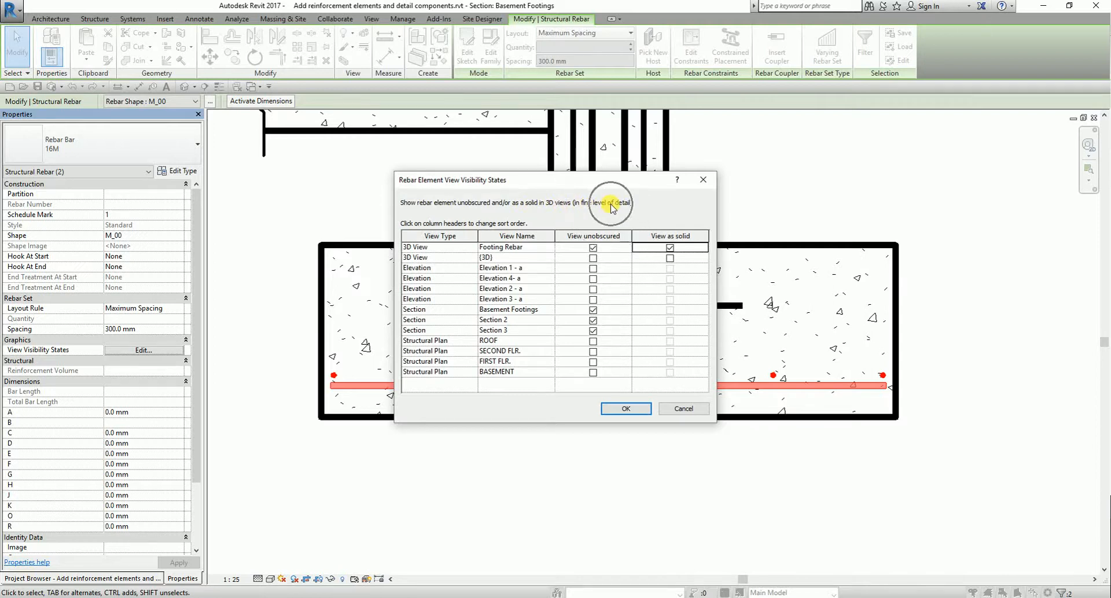
key(ctrl)
key(ctrl)
key(ctrl)
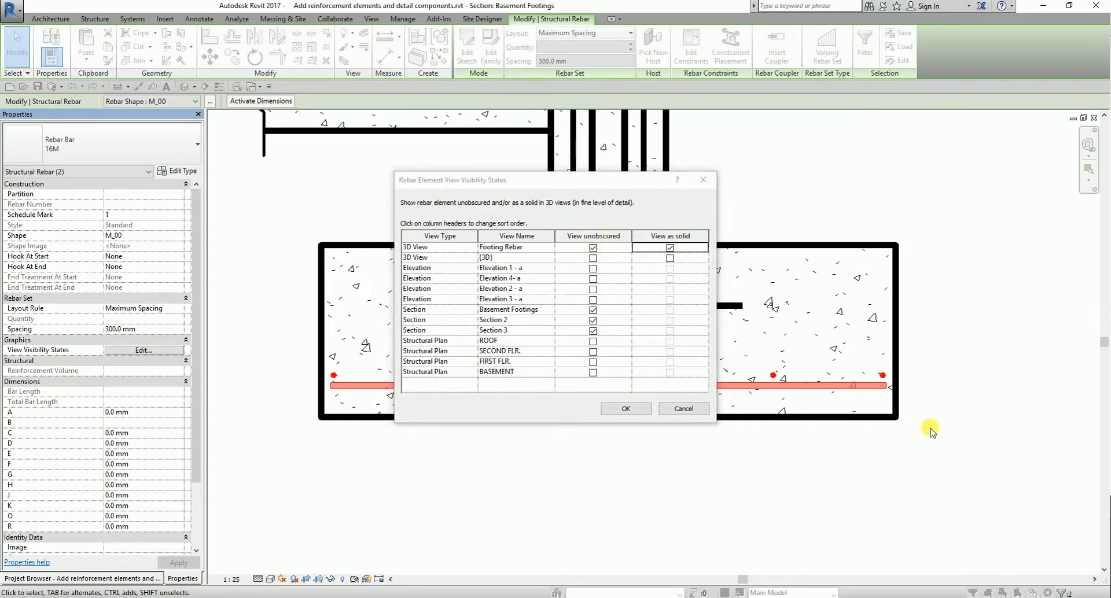
click(638, 411)
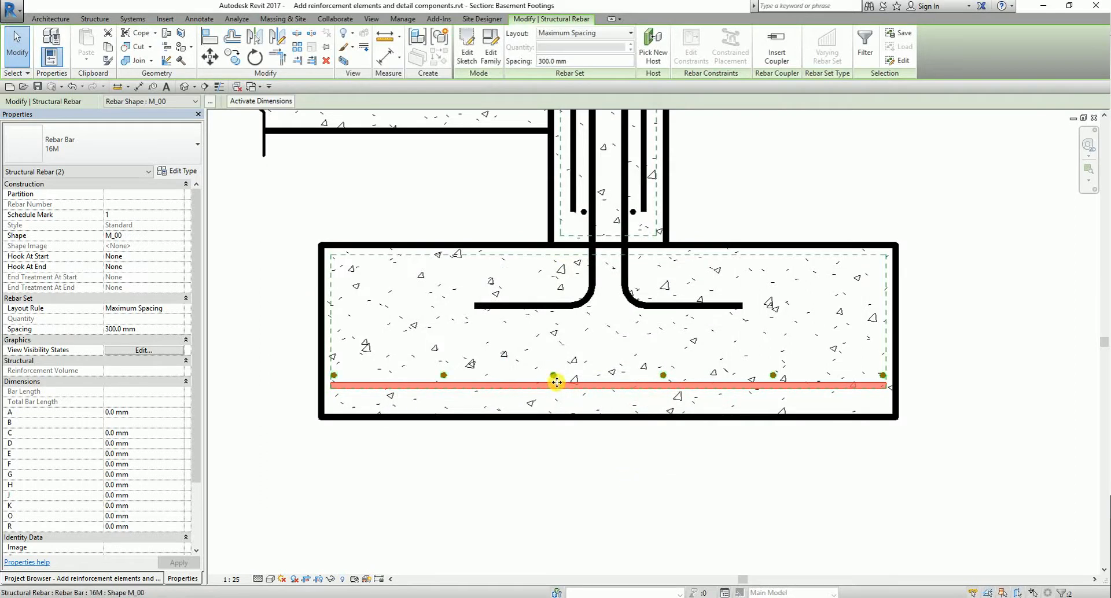
click(514, 375)
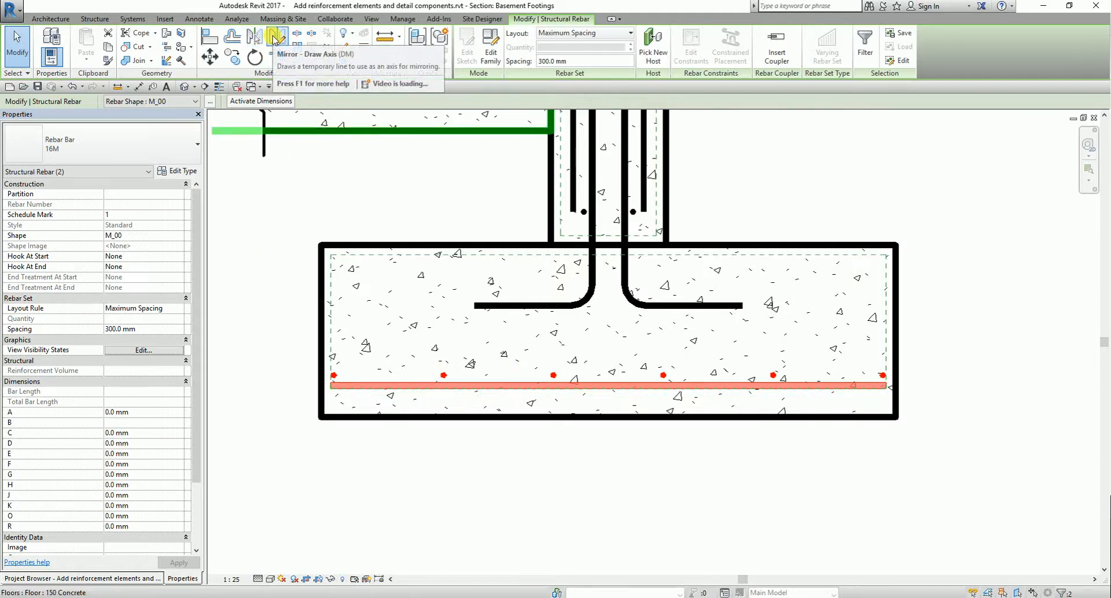
Mirror a copy of both footing rebar sets about a horizontal axis drawn through the footing's mid-height
click(275, 38)
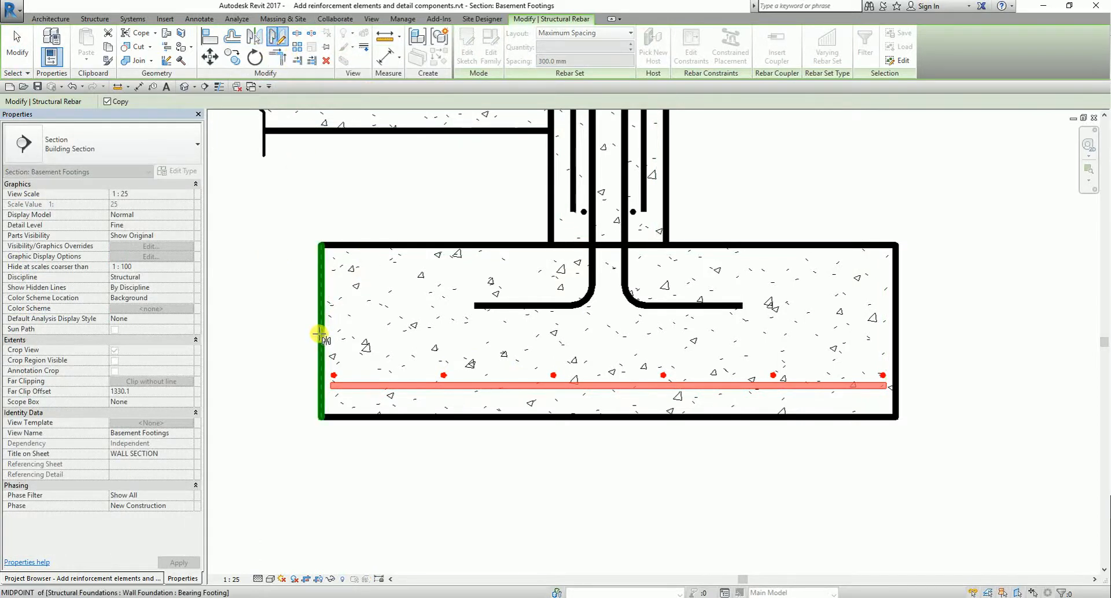
click(319, 334)
click(414, 328)
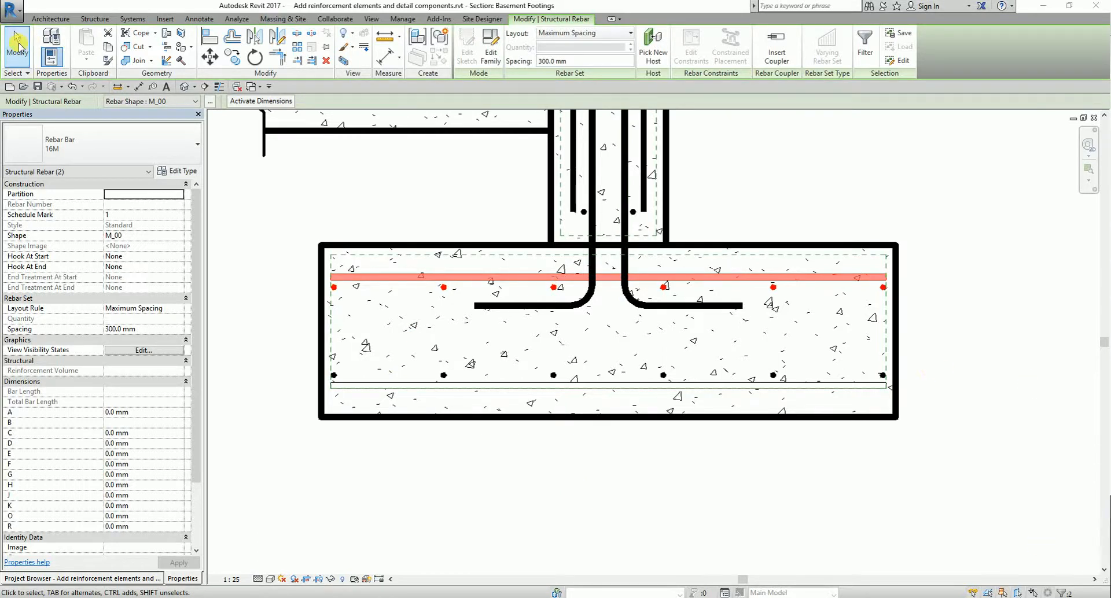
click(14, 46)
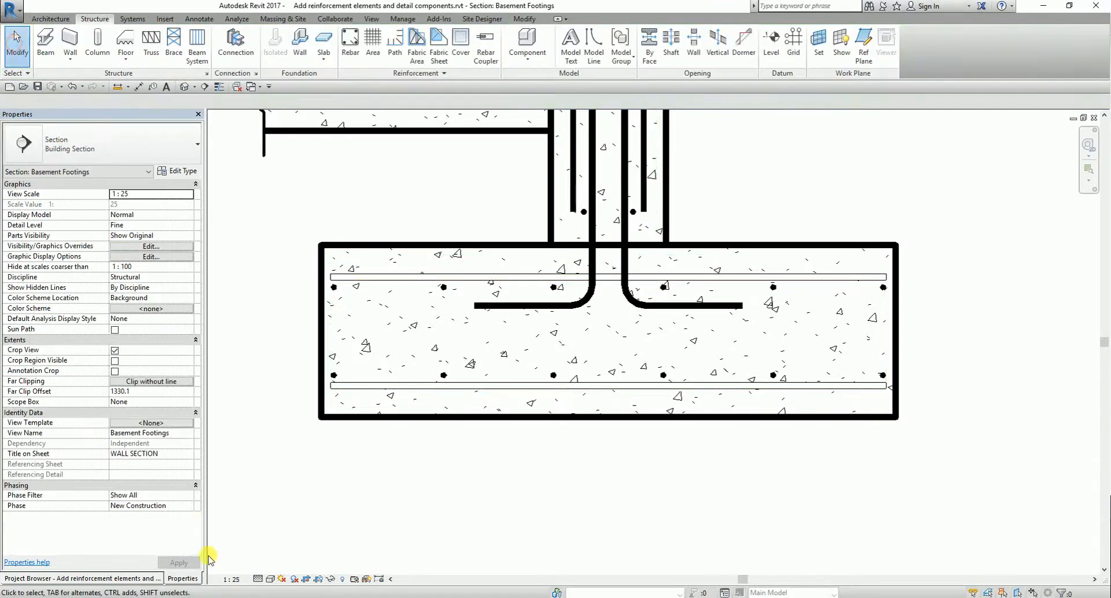
Open the Footing Rebar 3D view, close in on the footing bars and set the detail level to Fine
click(139, 579)
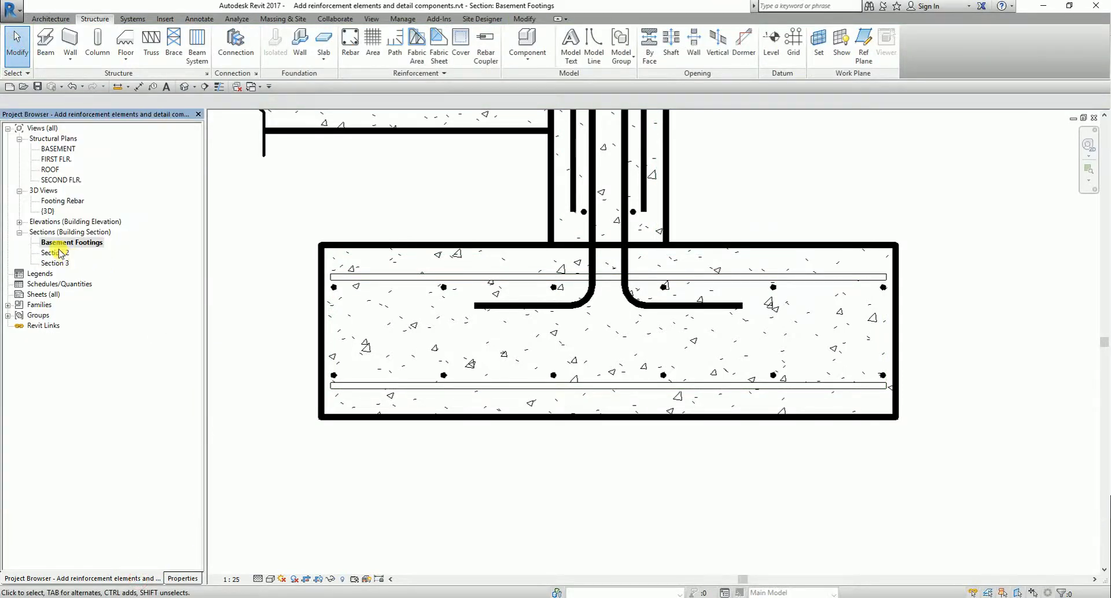
double_click(62, 202)
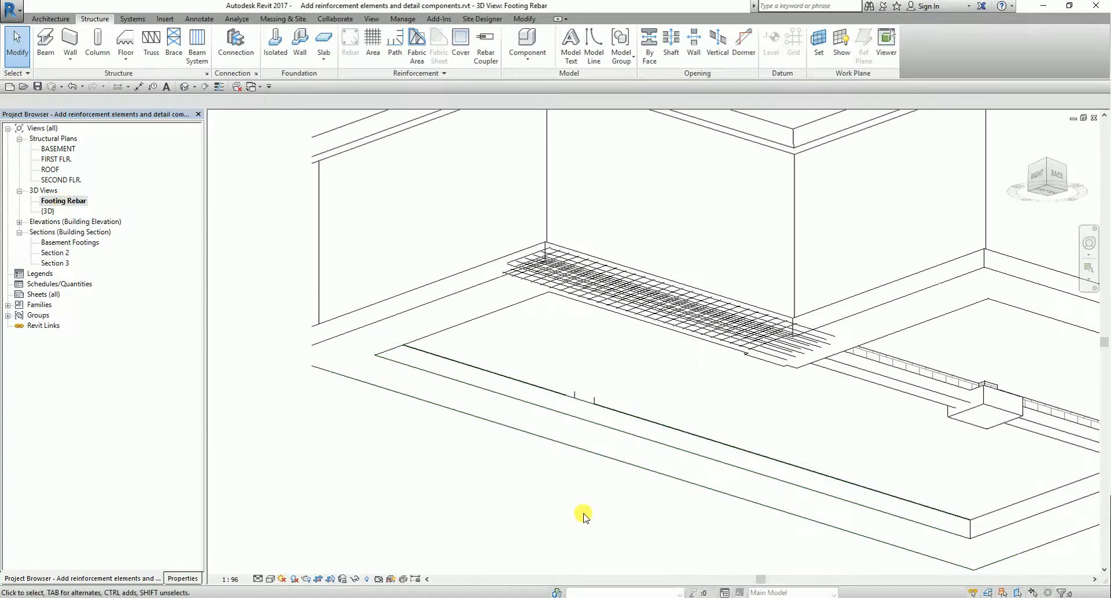
scroll(503, 415, up, 3)
shift+middle_drag(543, 337, 509, 393)
scroll(467, 271, up, 5)
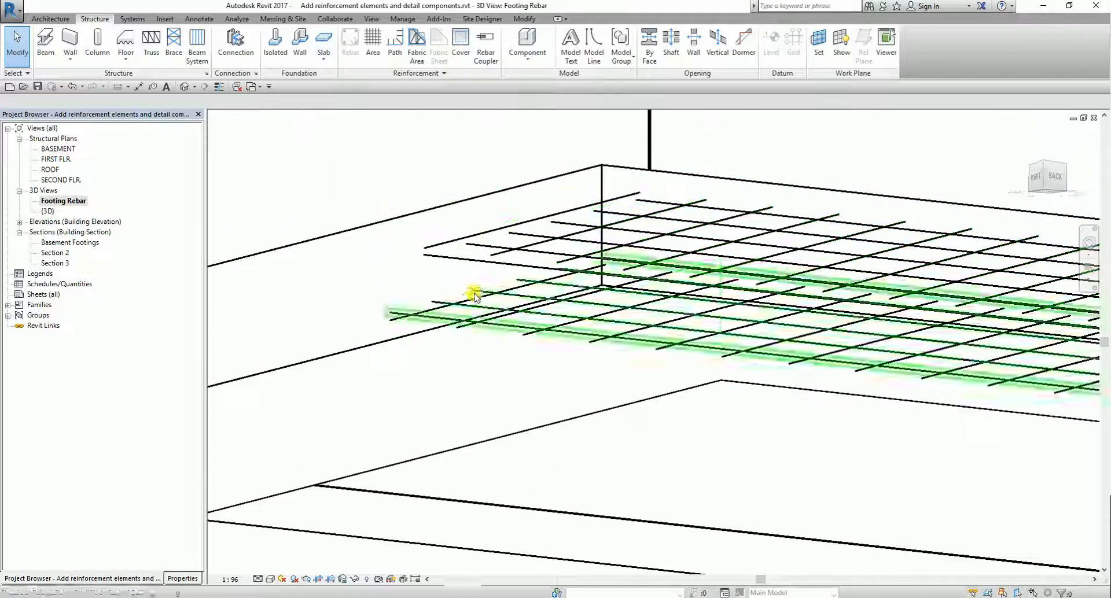
click(259, 579)
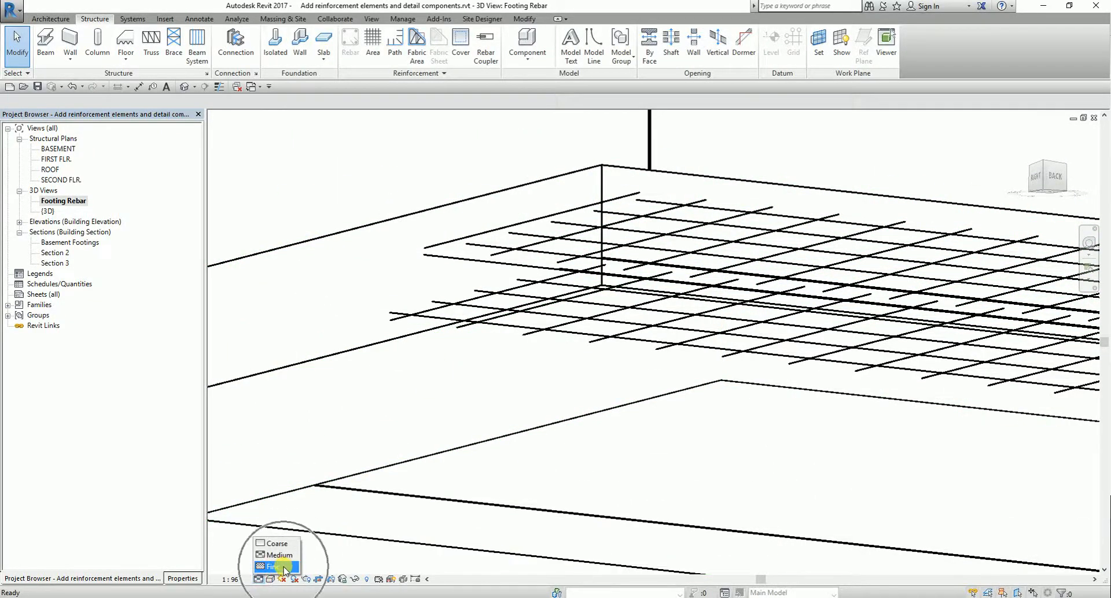
click(284, 567)
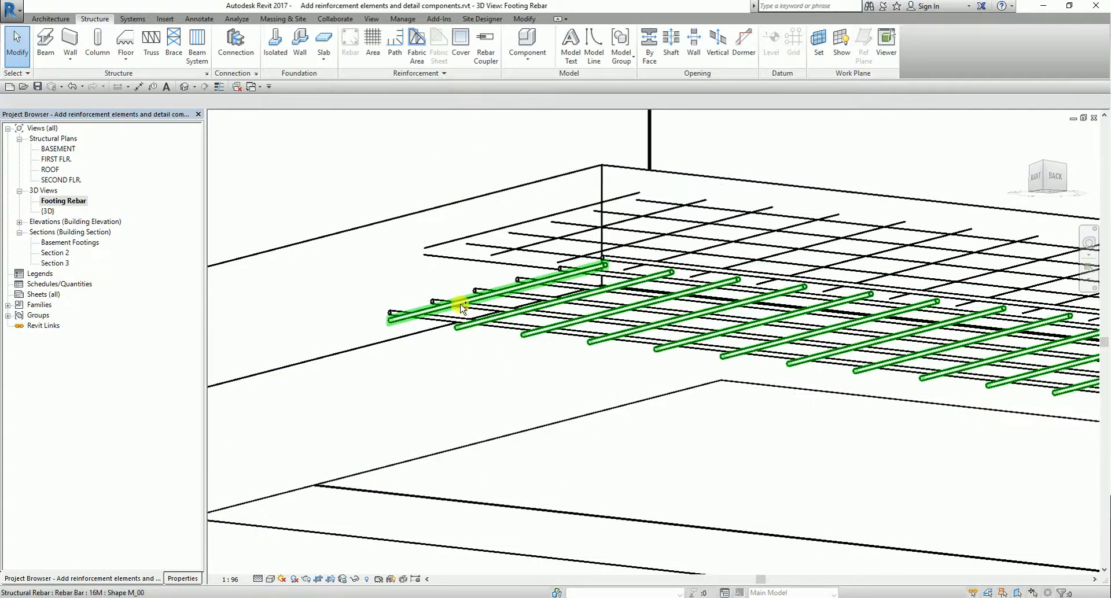
Set the Footing Rebar view's scale to 1:100 and apply a shaded visual style
click(231, 579)
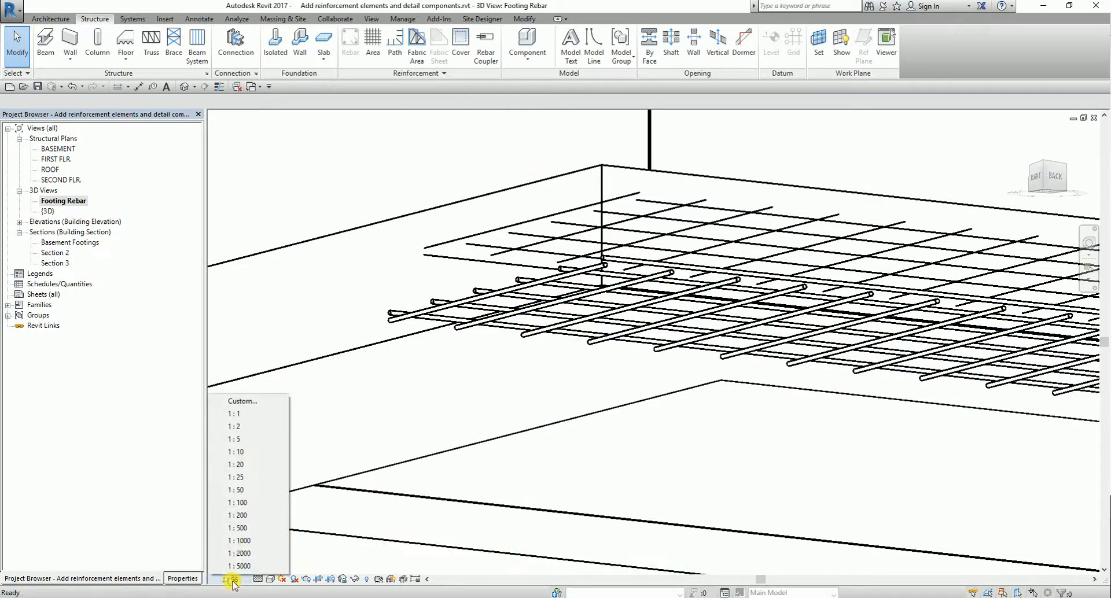
click(237, 502)
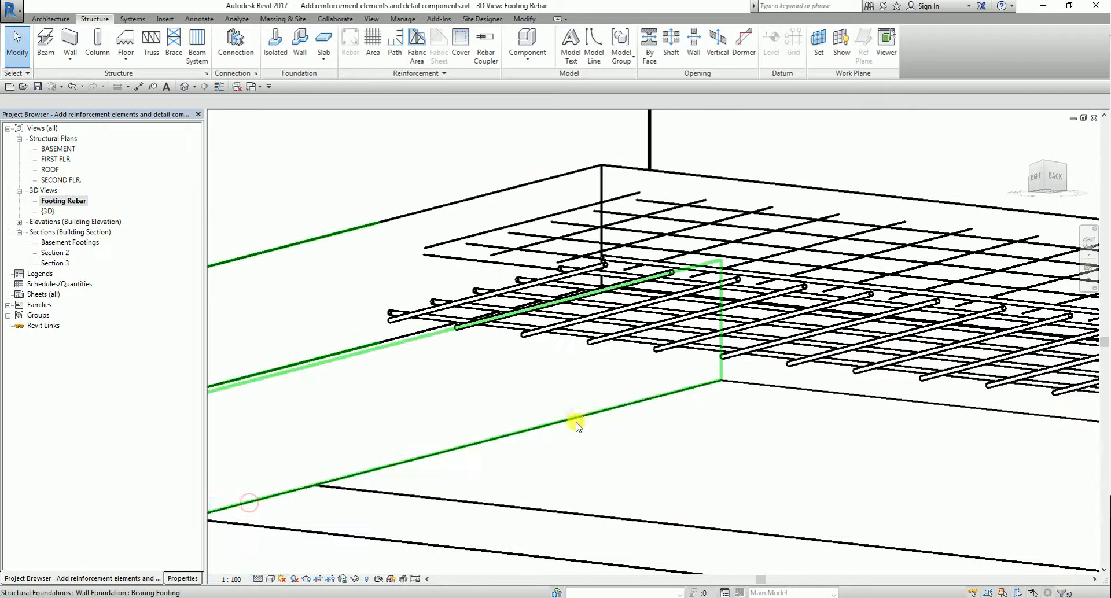
scroll(470, 420, up, 2)
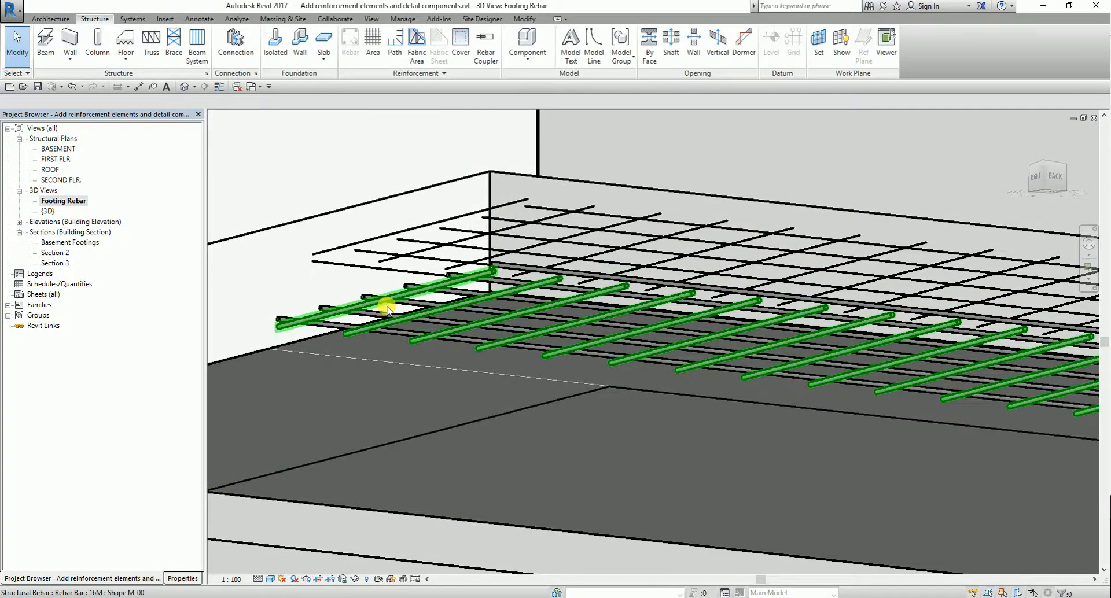
Examine the mirrored upper footing bars against the lower solid bars from several angles in the 3D view
click(405, 249)
scroll(352, 304, up, 2)
scroll(352, 305, down, 2)
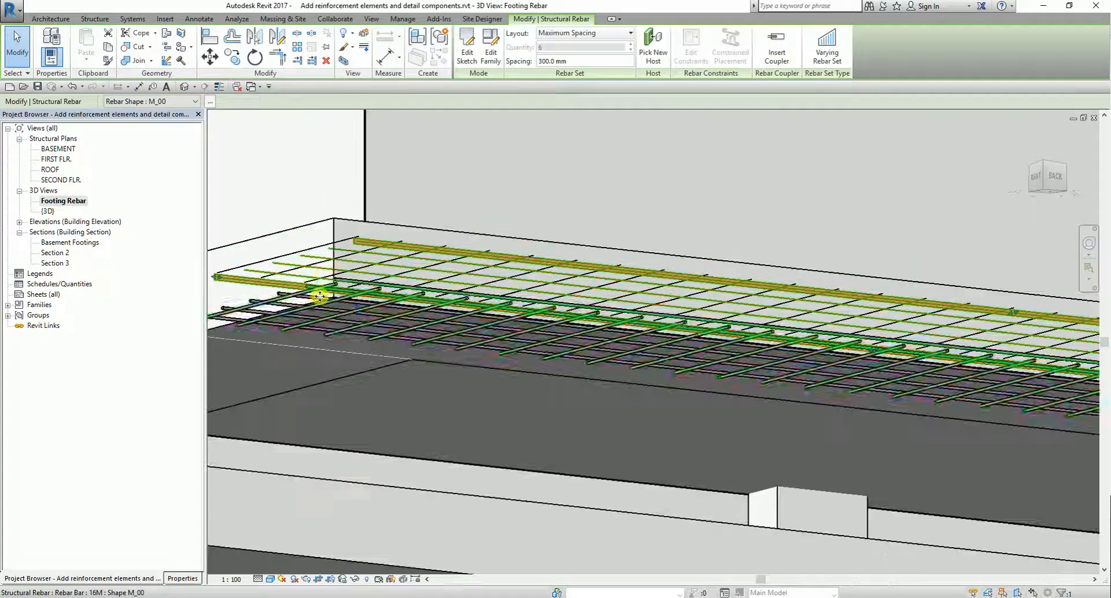
shift+middle_drag(368, 305, 377, 340)
scroll(338, 299, up, 4)
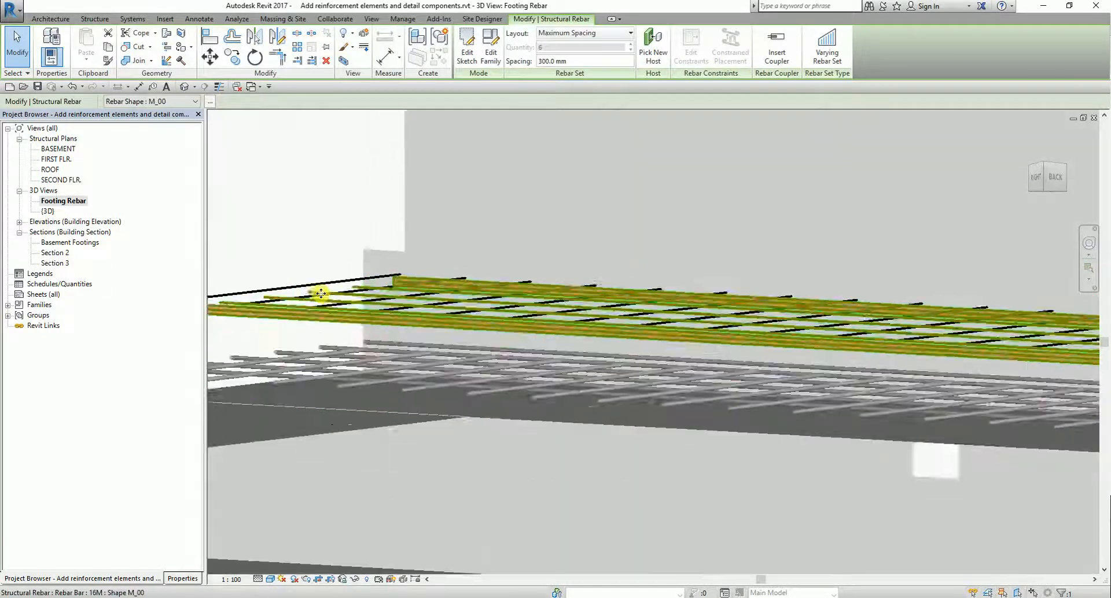
click(289, 195)
key(Escape)
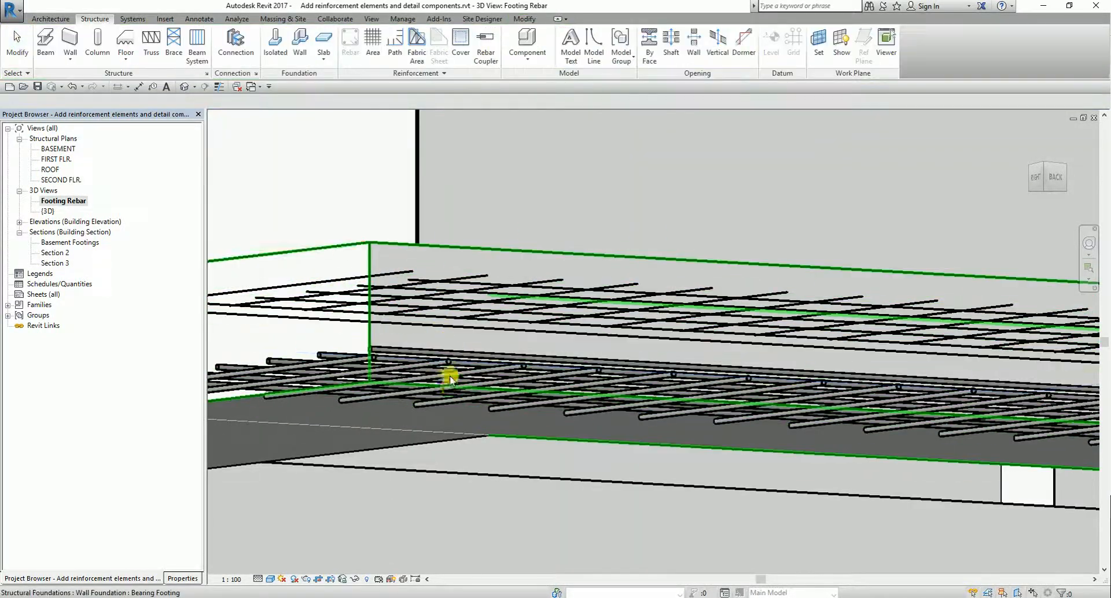
shift+middle_drag(449, 377, 377, 246)
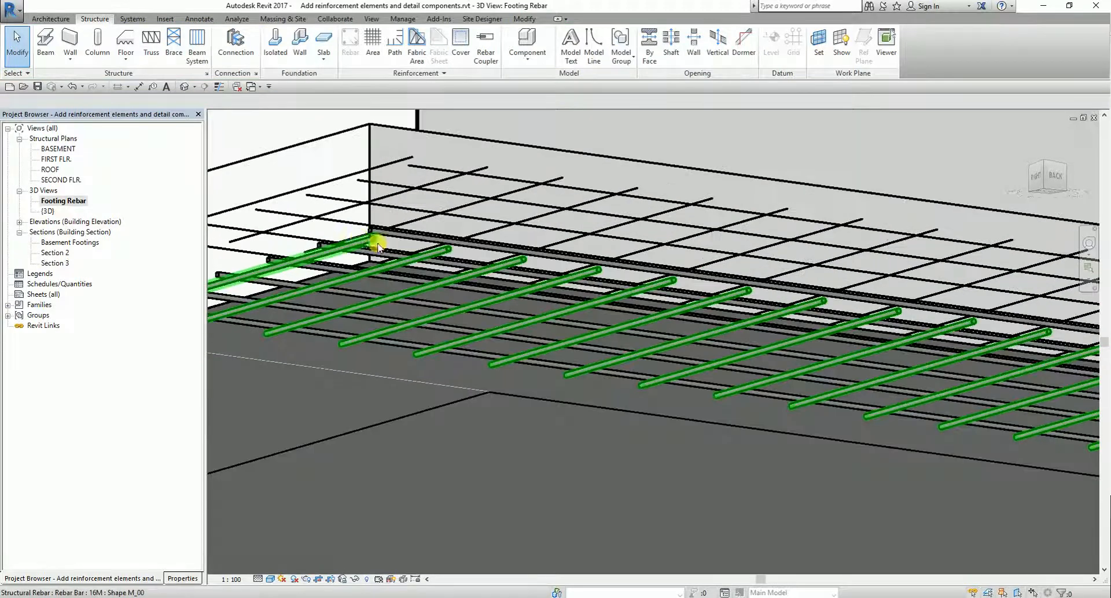
click(327, 222)
shift+middle_drag(451, 406, 471, 280)
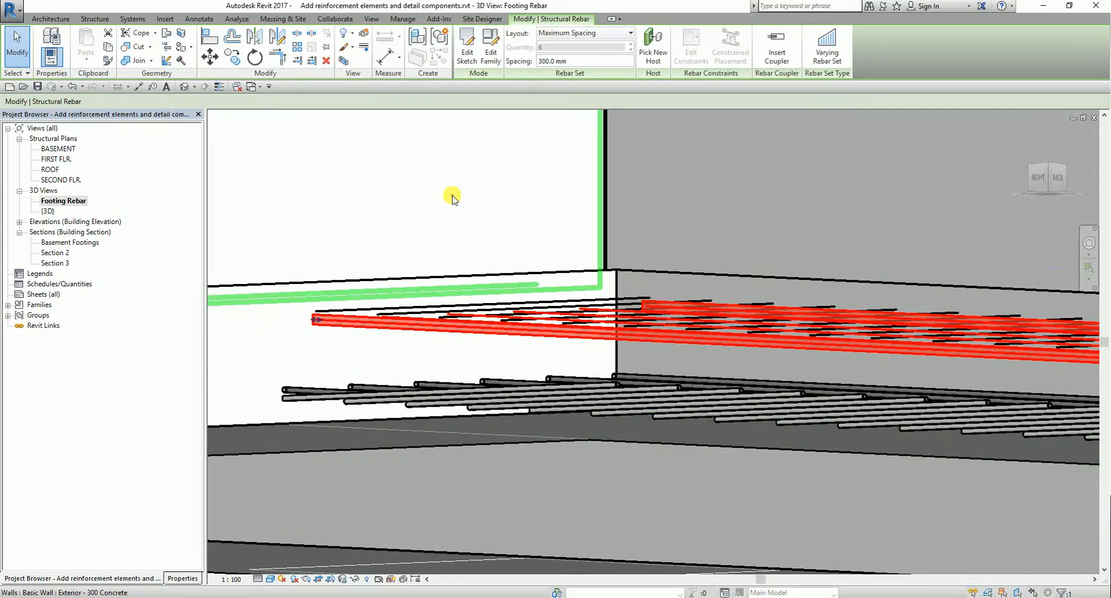
click(452, 197)
click(496, 303)
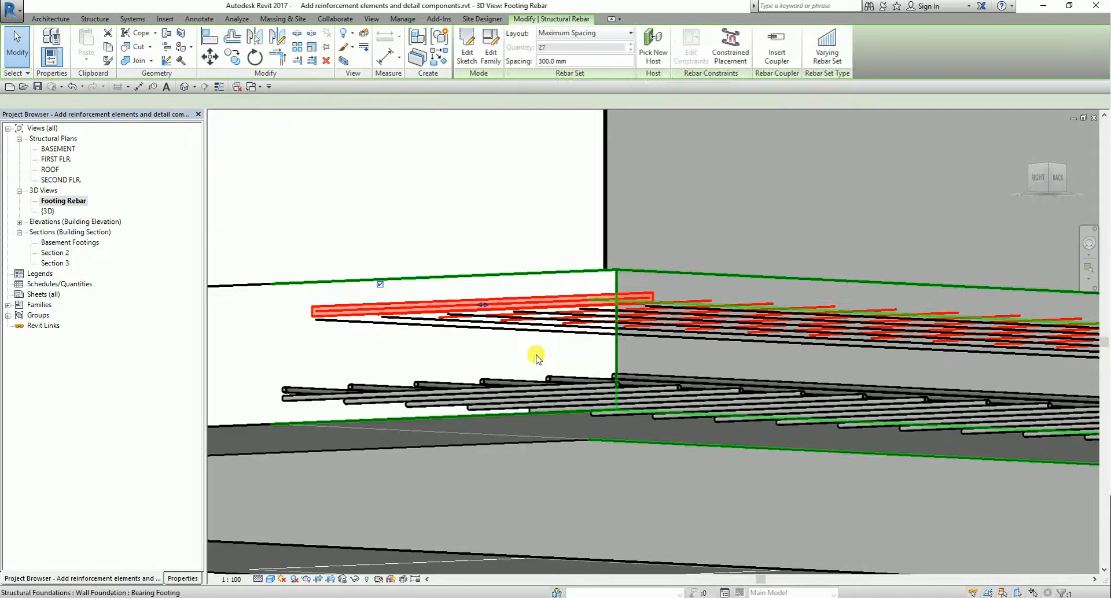
ctrl+click(508, 334)
shift+middle_drag(510, 342, 569, 411)
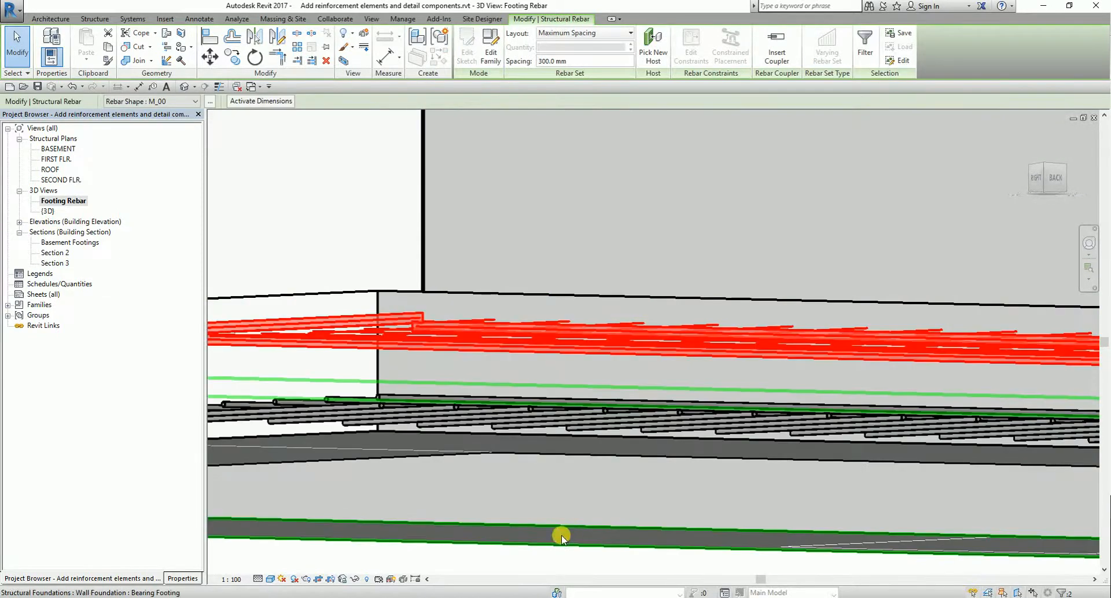
middle_drag(531, 535, 577, 384)
click(518, 516)
middle_drag(432, 462, 558, 444)
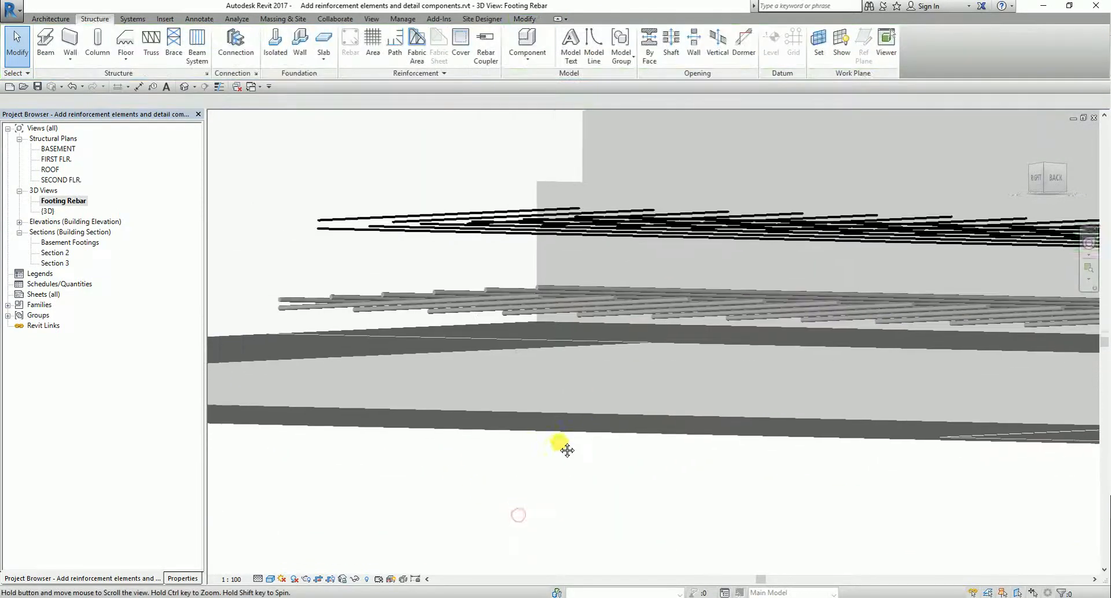
For both upper footing rebar sets, turn on View as solid in the Footing Rebar 3D view
click(464, 218)
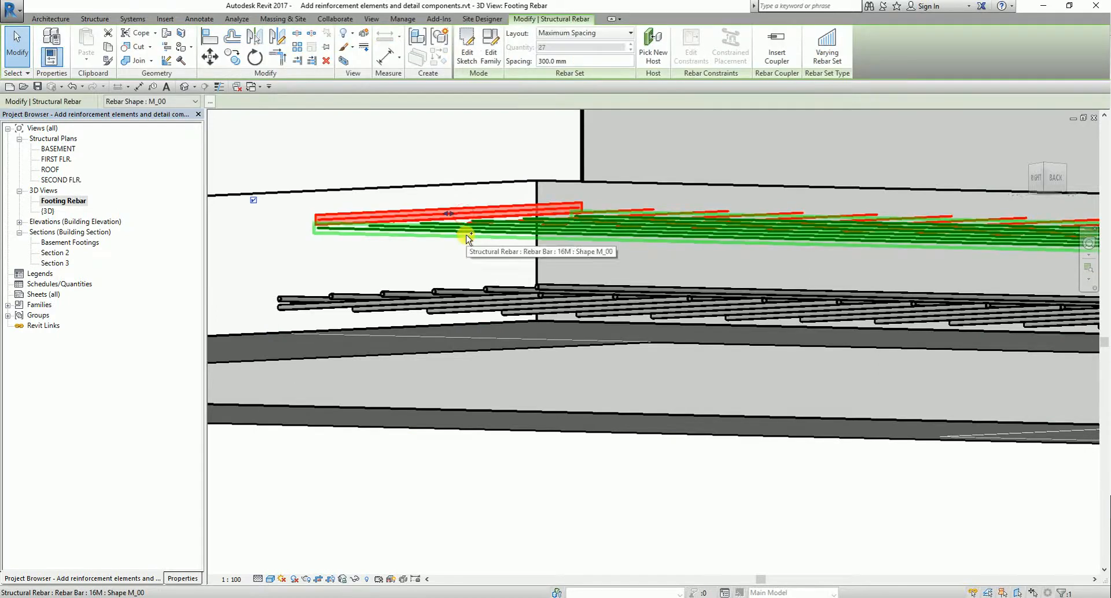
ctrl+click(466, 235)
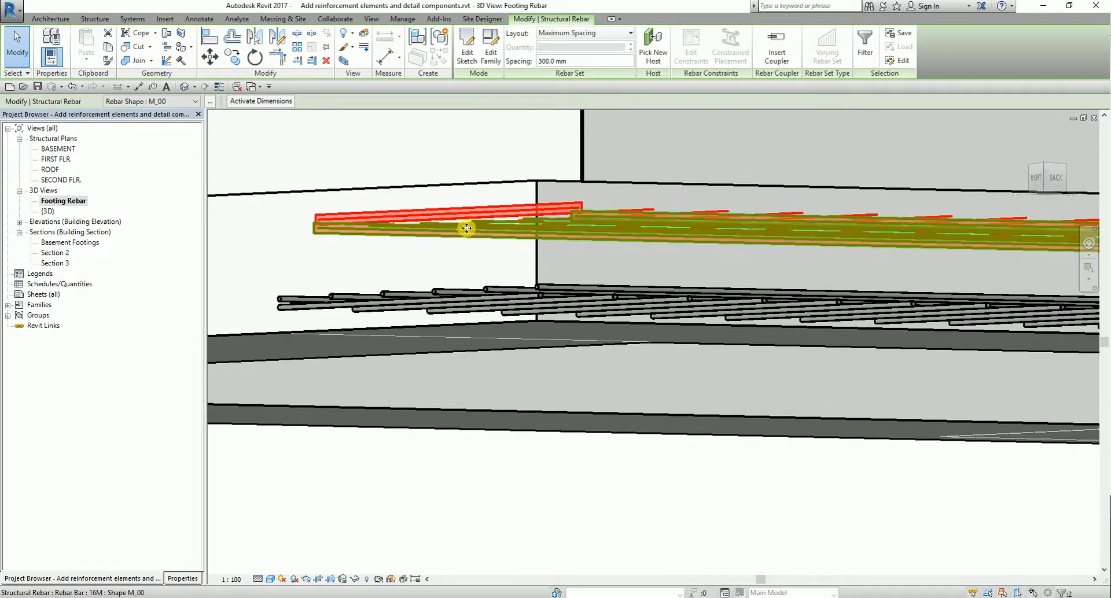
click(183, 578)
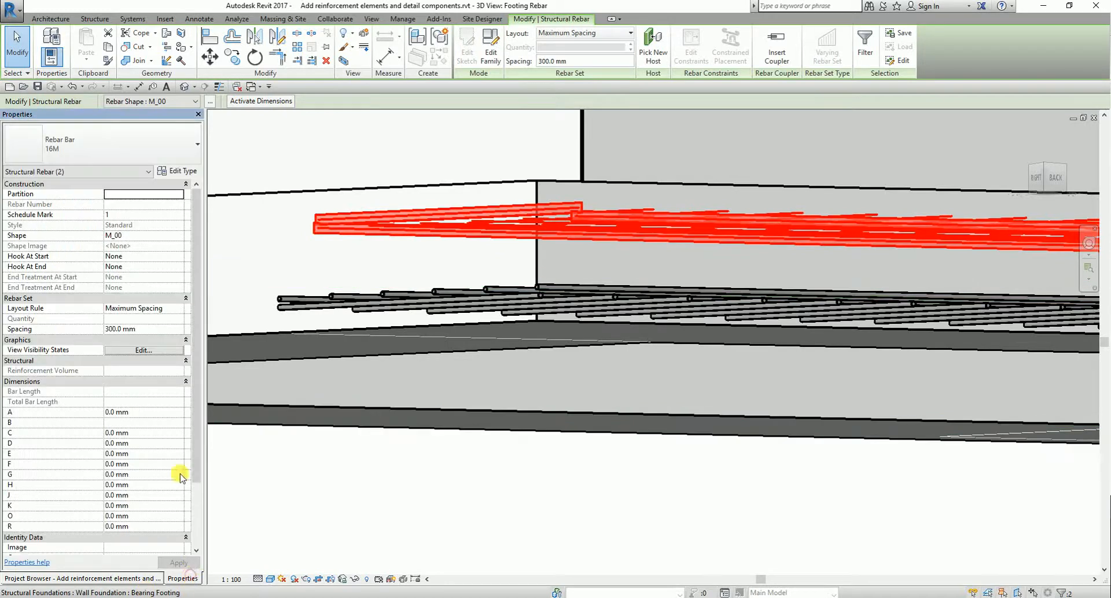
click(128, 350)
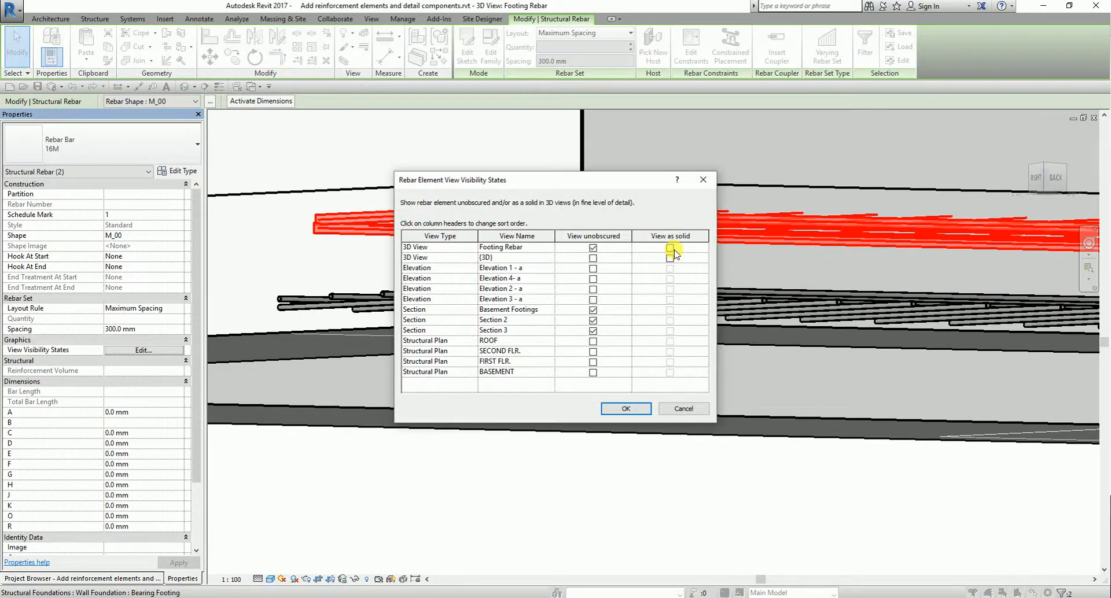
click(670, 249)
click(628, 408)
click(587, 471)
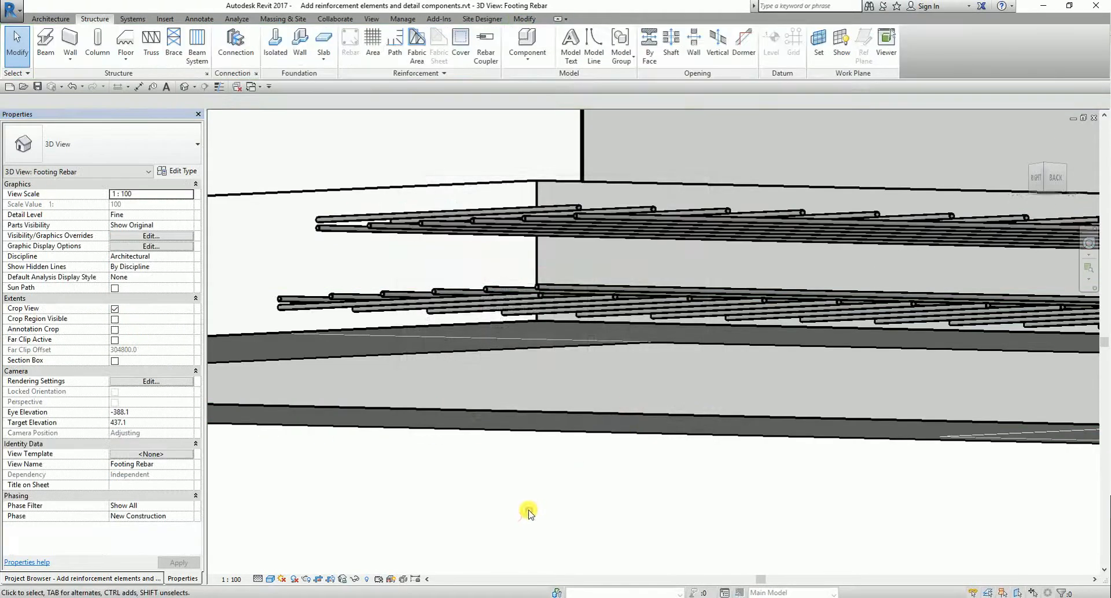
Show the full length of the footing rebar in 3D and reopen the Basement Footings section view
shift+middle_drag(528, 509, 649, 513)
shift+middle_drag(749, 520, 941, 403)
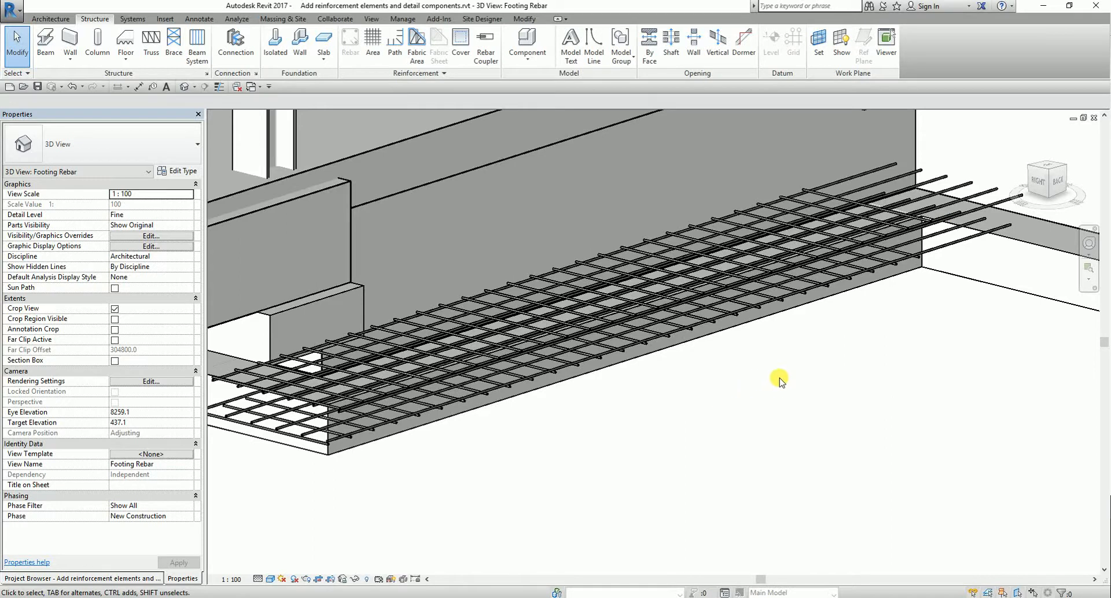
middle_drag(776, 379, 846, 388)
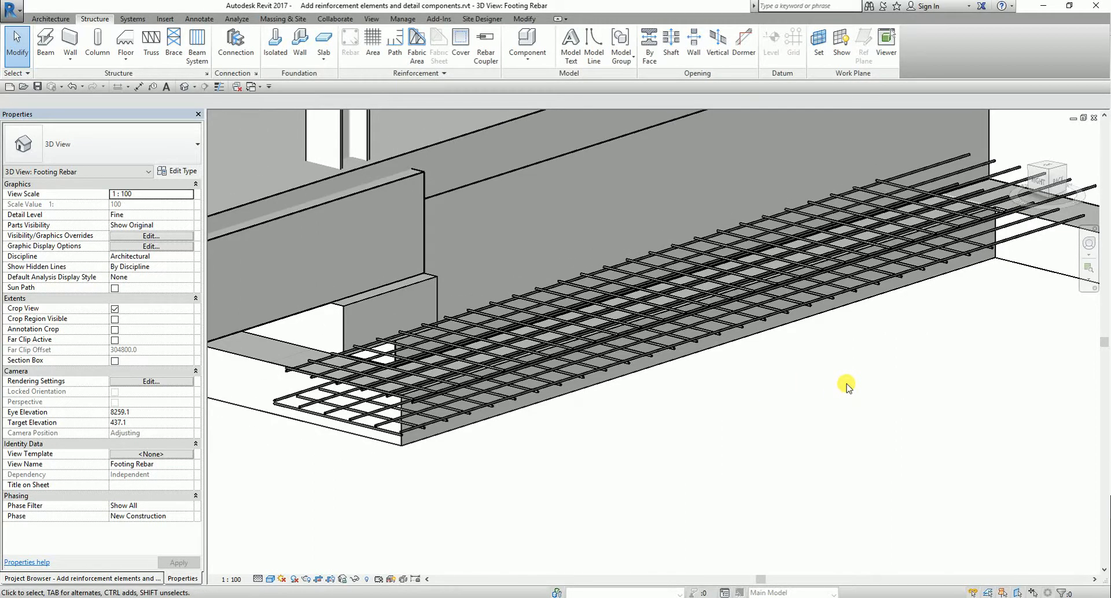
click(147, 579)
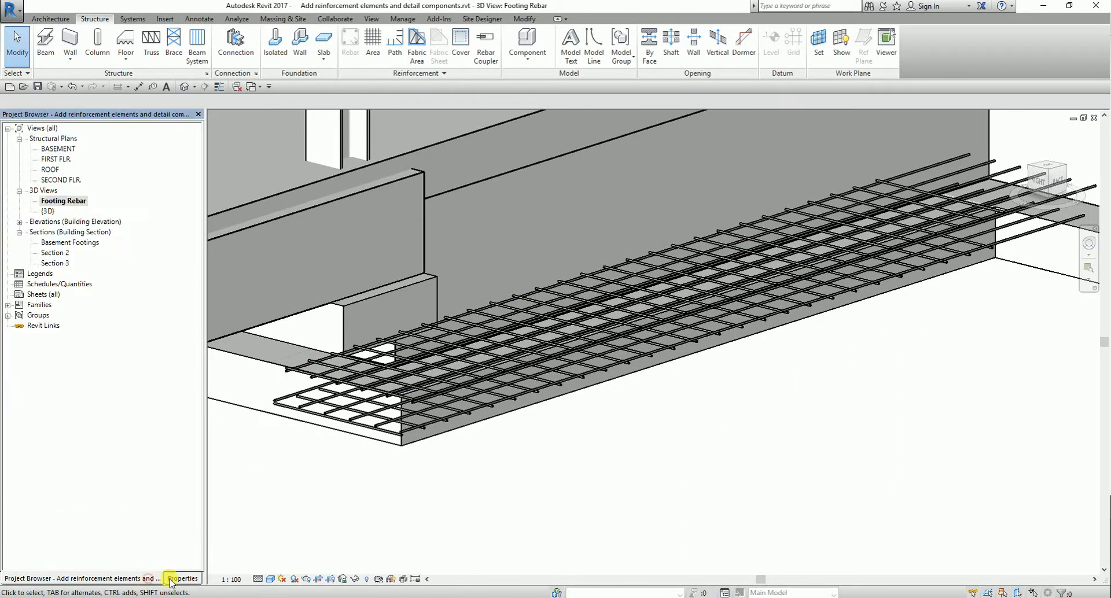
double_click(71, 242)
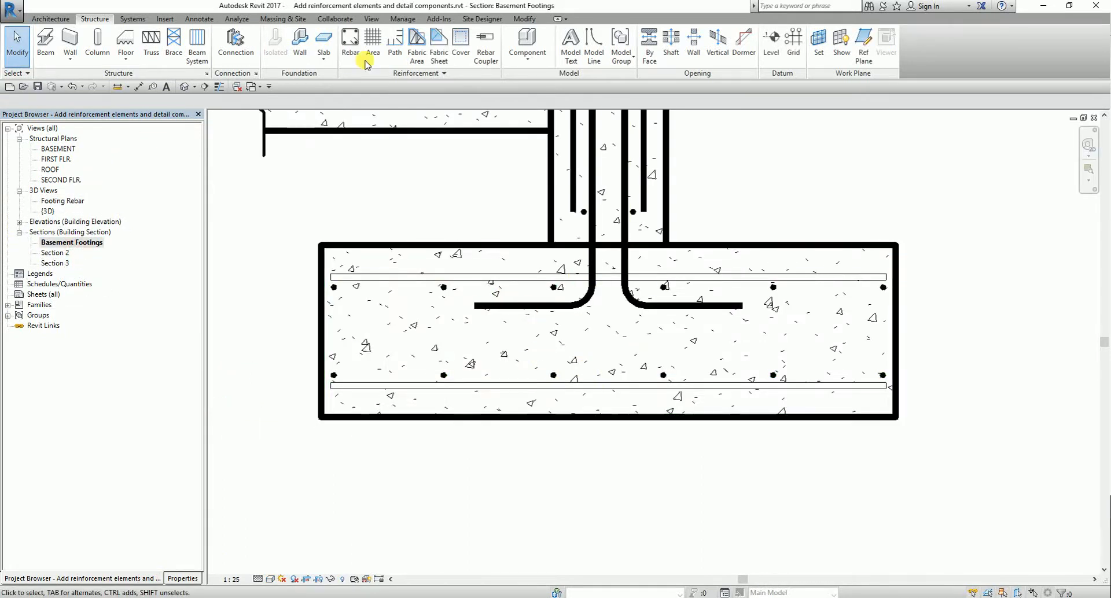
click(192, 18)
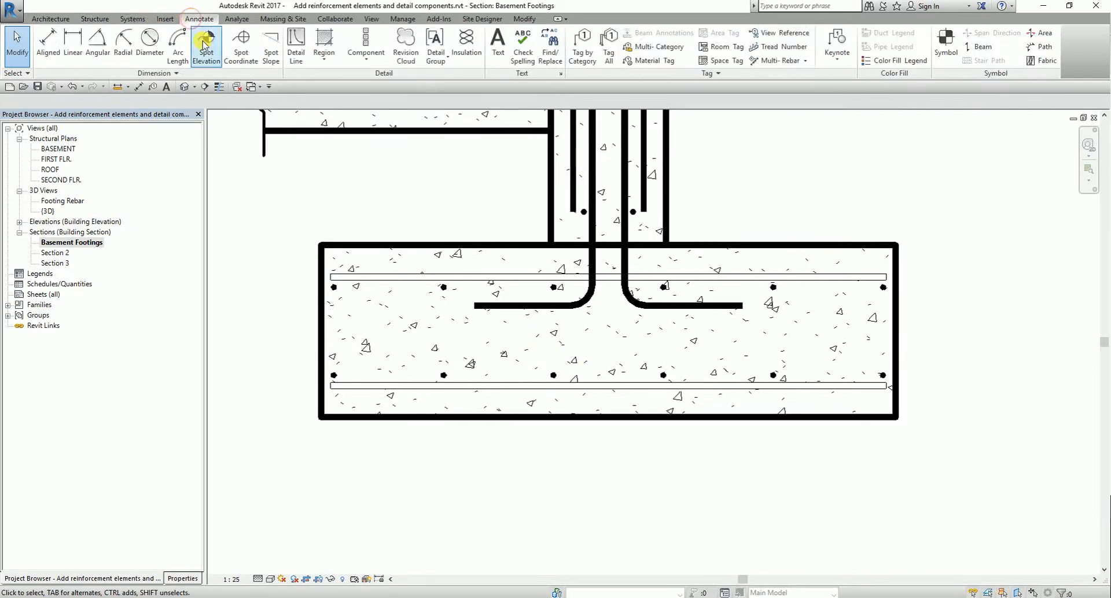
key(ctrl)
key(ctrl)
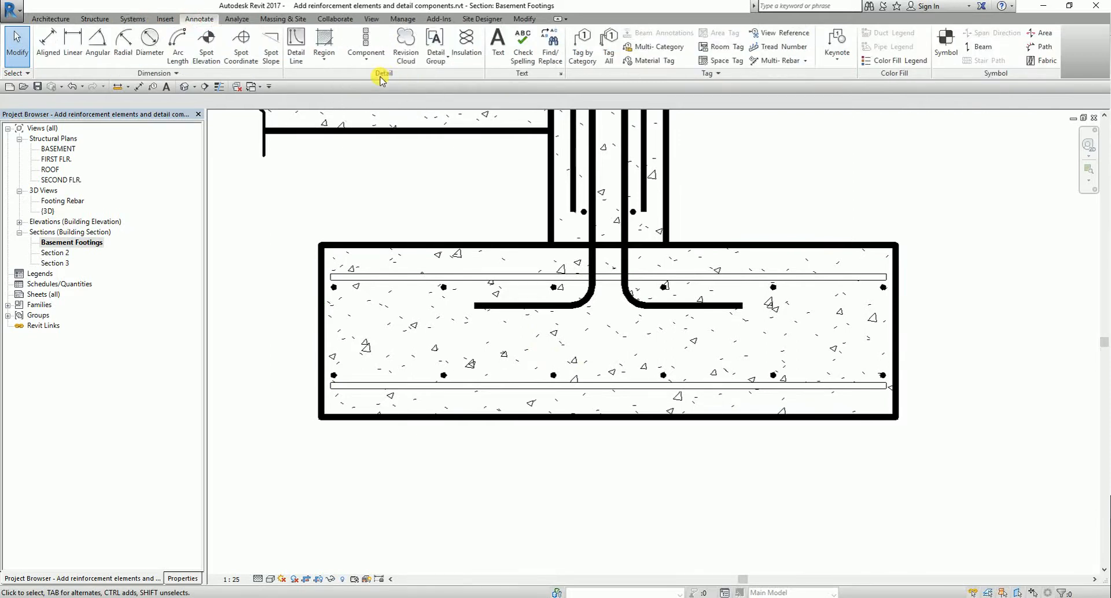
click(95, 19)
key(ctrl)
key(ctrl)
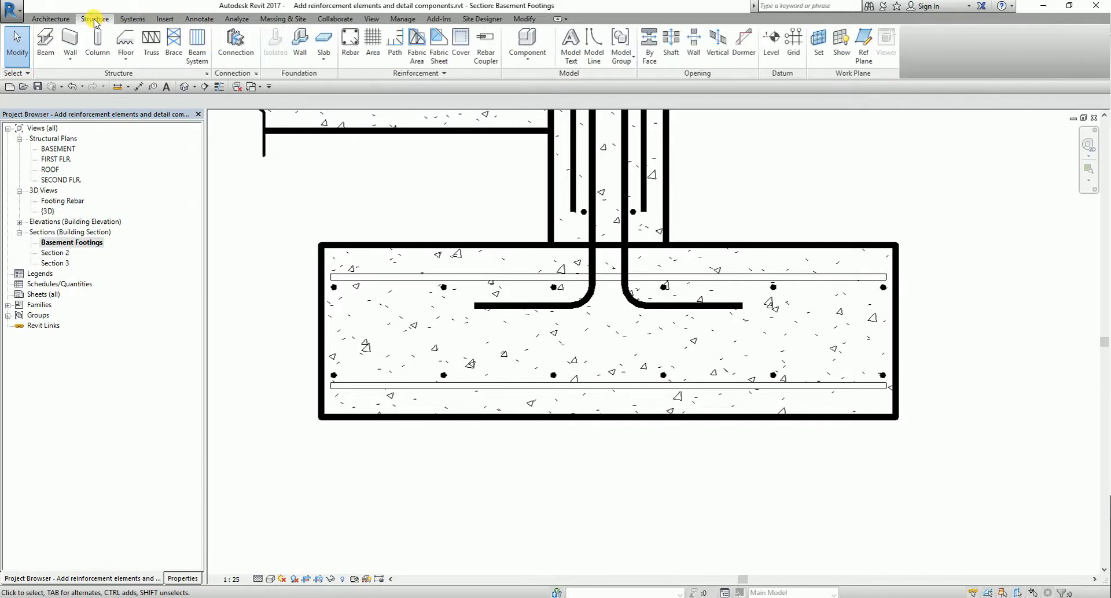
key(ctrl)
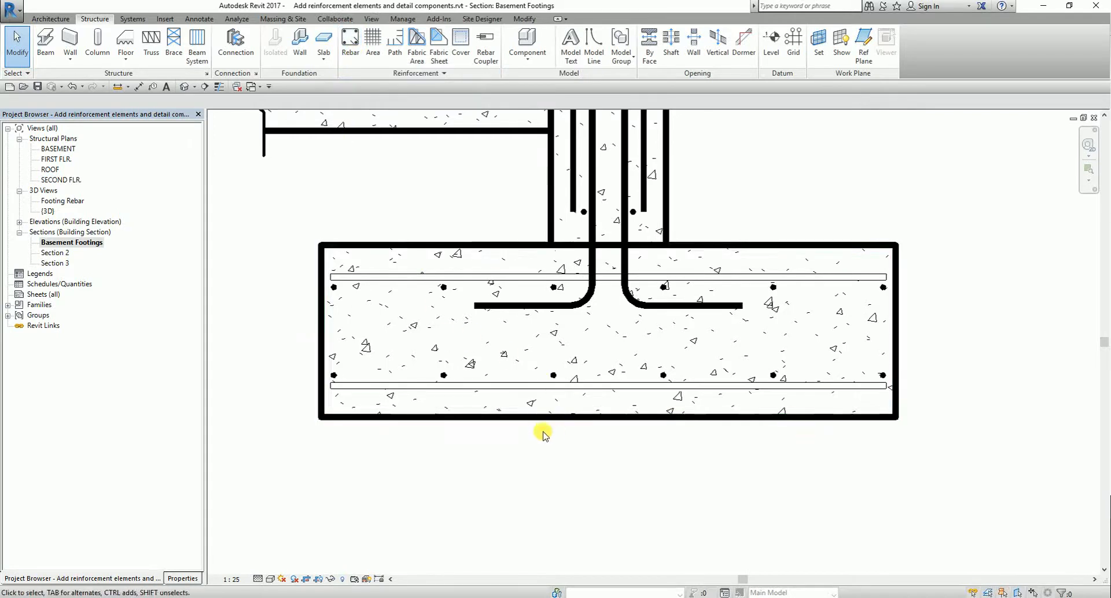
Close the default {3D} view and tile the Basement Footings section and Footing Rebar views side by side
key(w)
key(t)
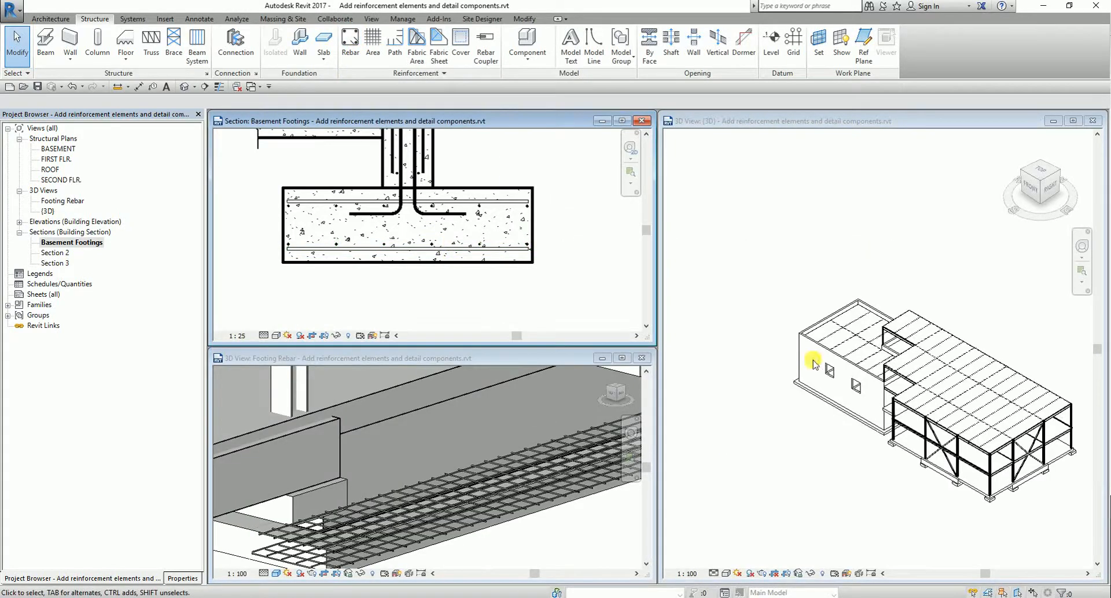
click(1092, 120)
key(w)
key(t)
Frame the footing and wall base in the section view and the footing rebar in the adjacent 3D view
scroll(446, 428, up, 4)
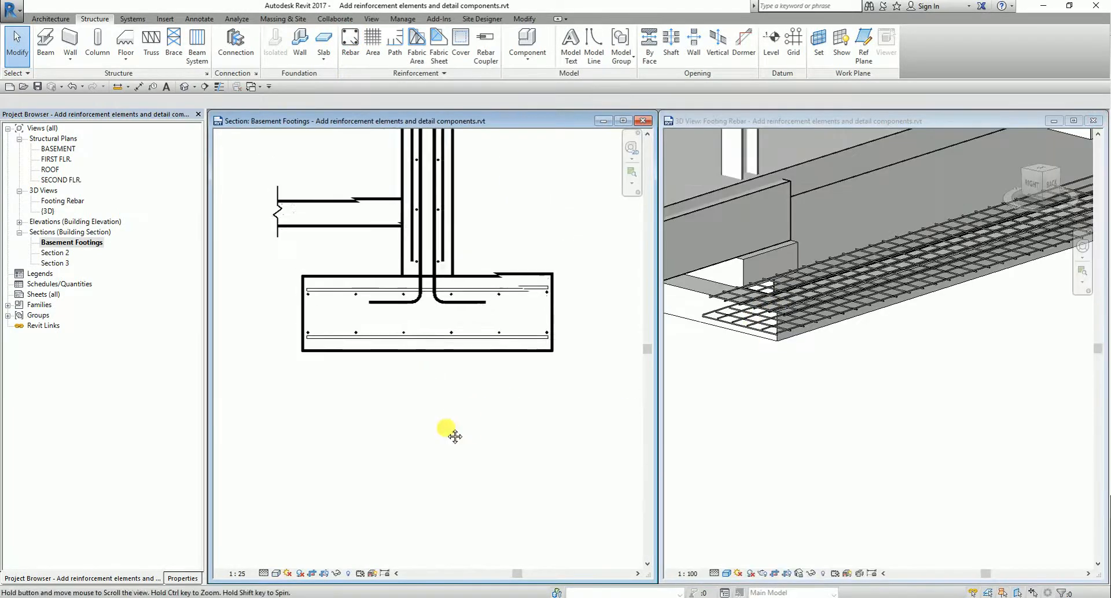
middle_drag(492, 314, 476, 350)
scroll(474, 316, down, 1)
click(817, 425)
mouse_move(934, 399)
middle_down()
mouse_move(900, 445)
mouse_move(850, 454)
mouse_move(865, 443)
mouse_move(865, 467)
mouse_move(885, 453)
mouse_move(917, 455)
mouse_move(907, 455)
middle_up()
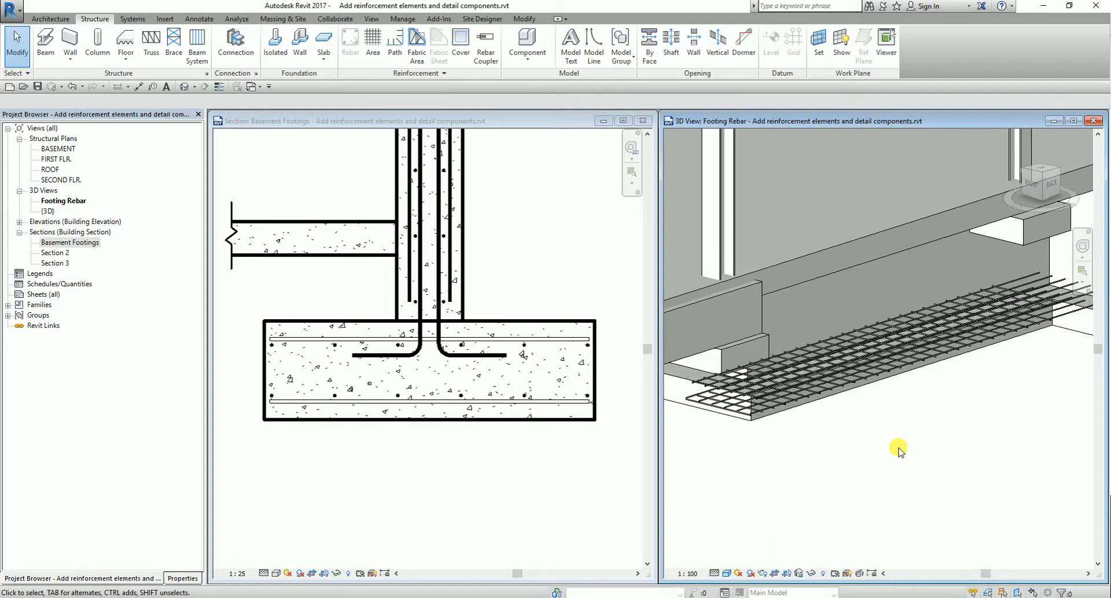
middle_drag(919, 456, 915, 471)
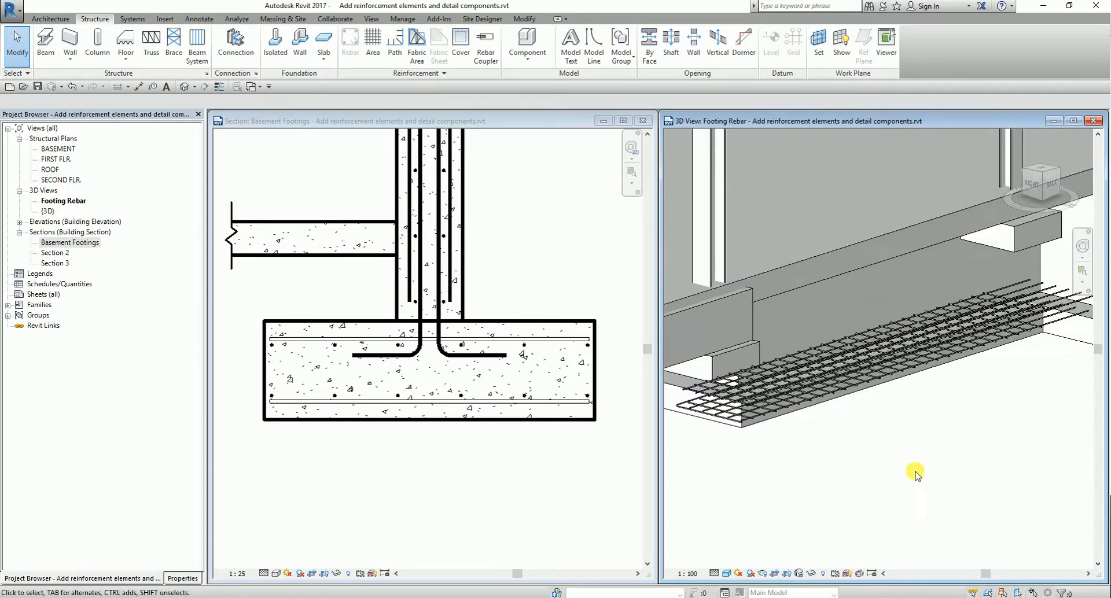